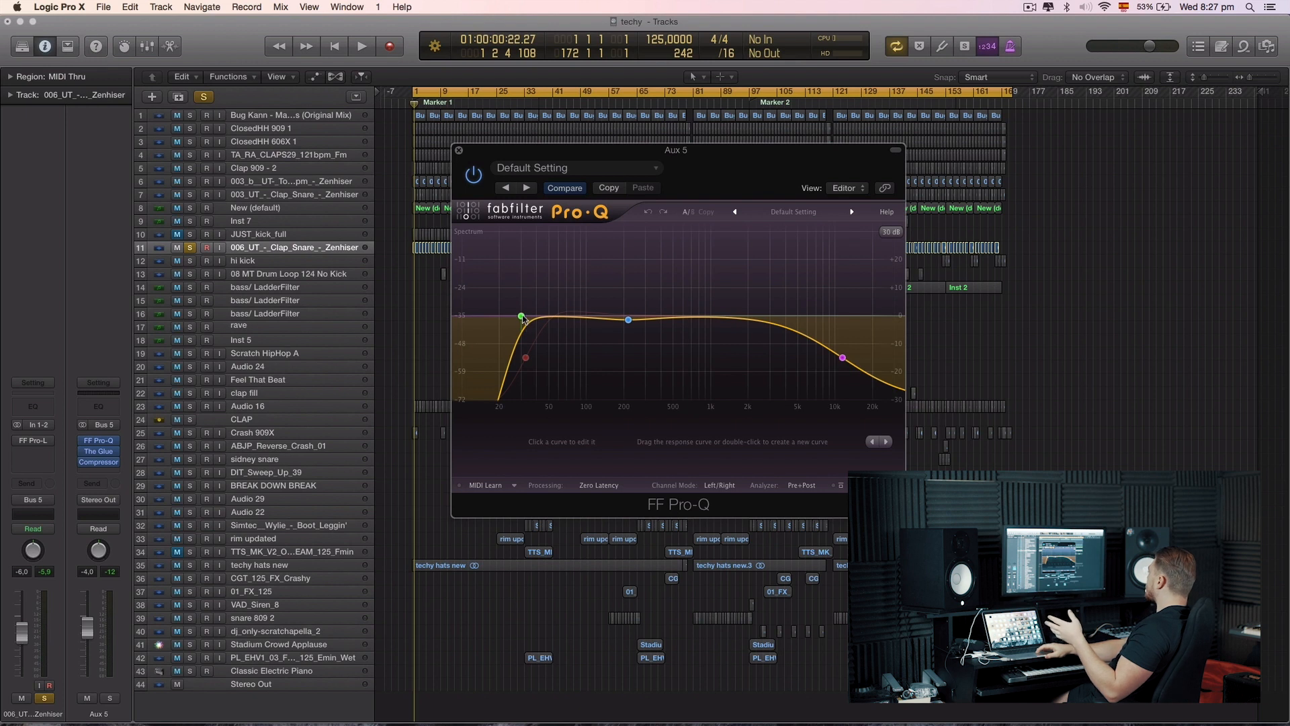
- Listen to the soloed track 11 clap snare with the low-cut band selected in the Aux 5 Pro-Q EQ
click(521, 316)
key(space)
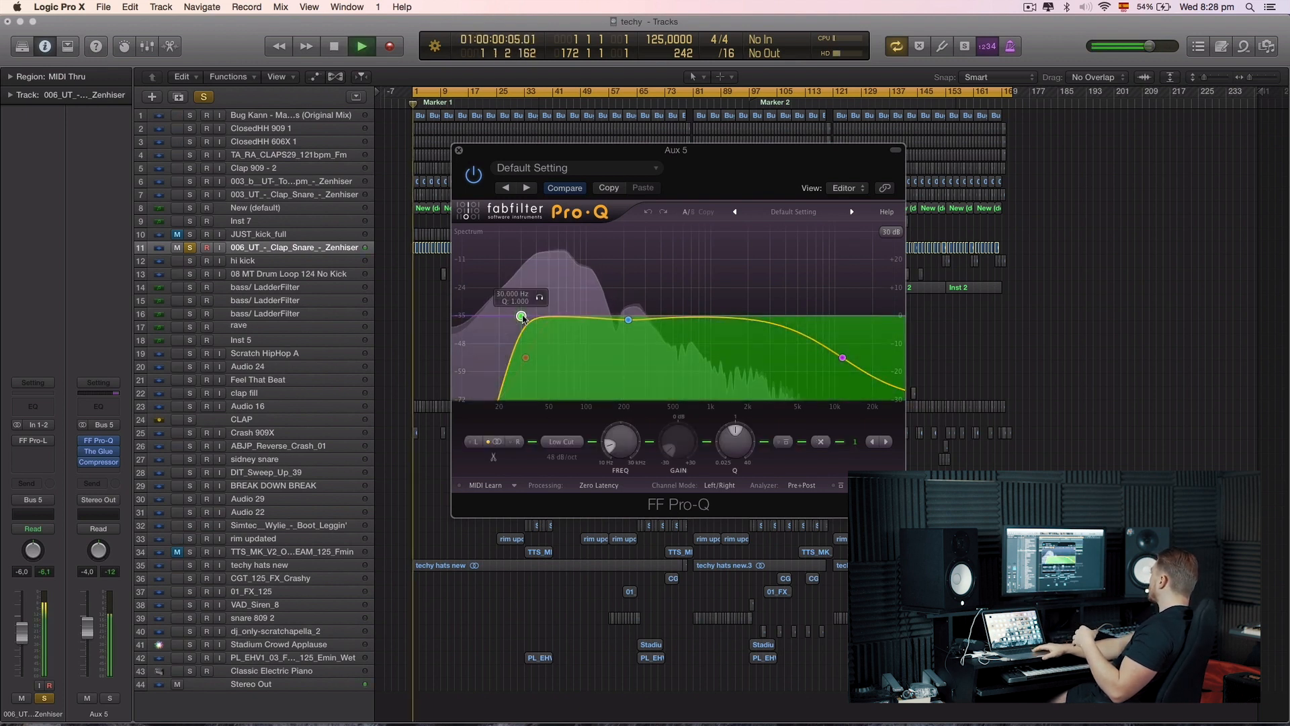
click(1160, 277)
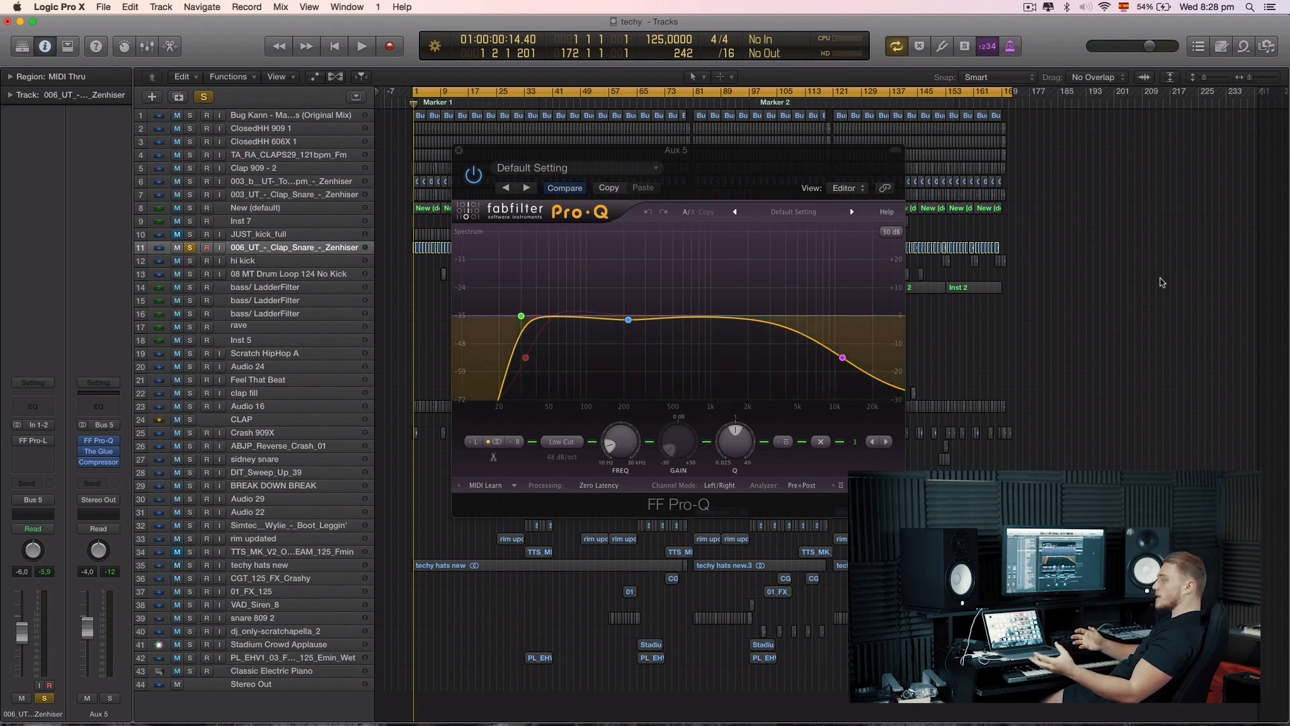
mouse_move(629, 321)
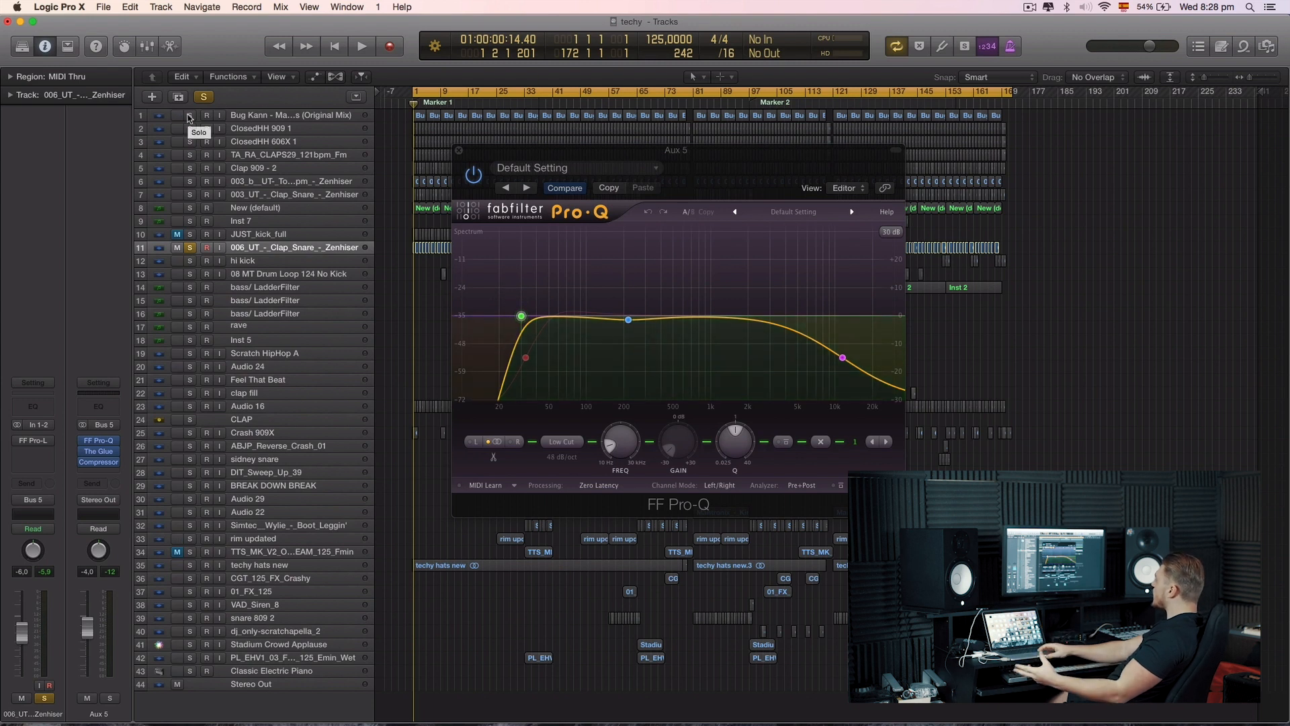
- Listen to tracks 1 to 8, Audio 16 and techy hats new in solo, with the Aux 5 EQ closed
drag(189, 118, 195, 208)
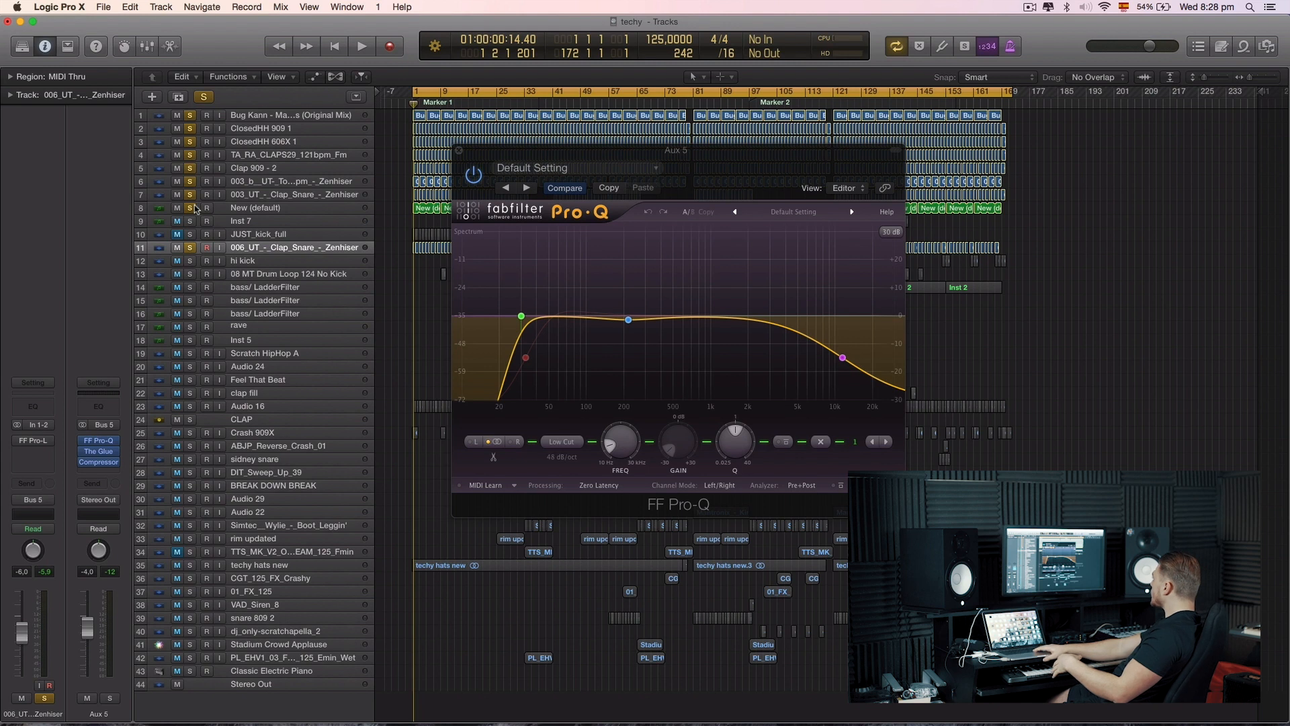
key(space)
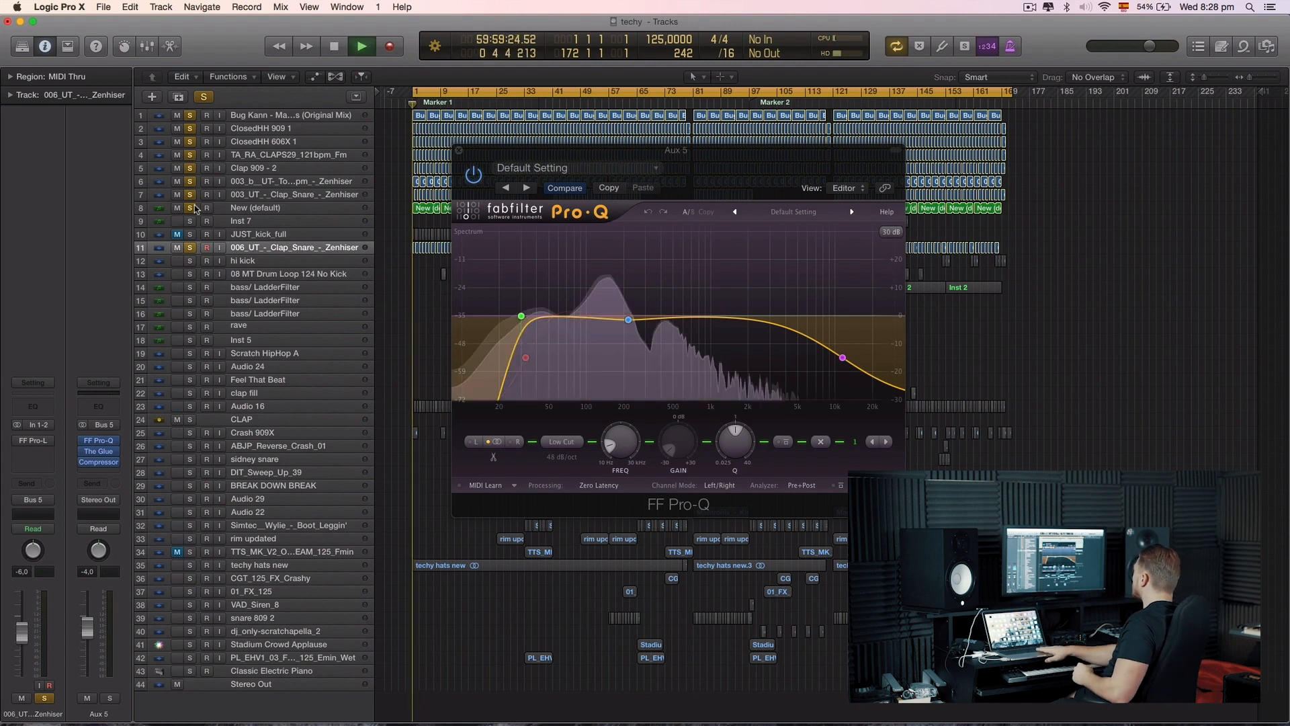
click(459, 150)
click(190, 406)
click(268, 395)
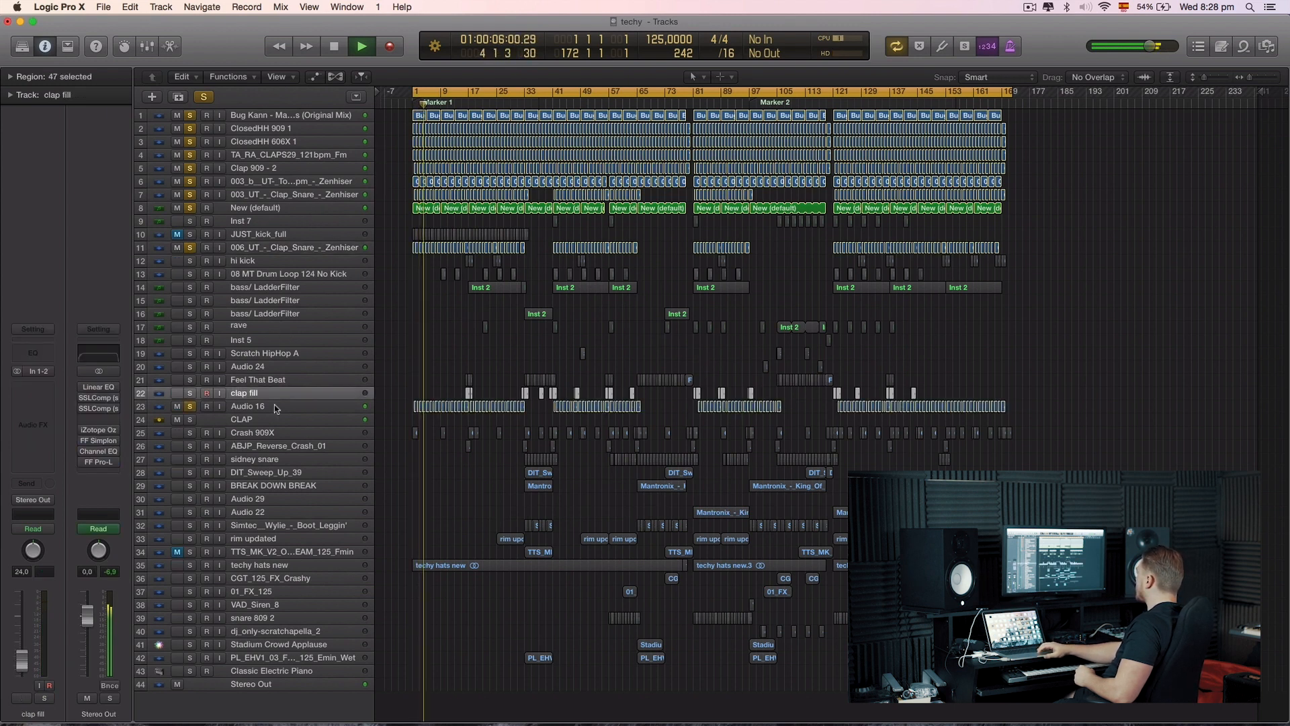
click(269, 405)
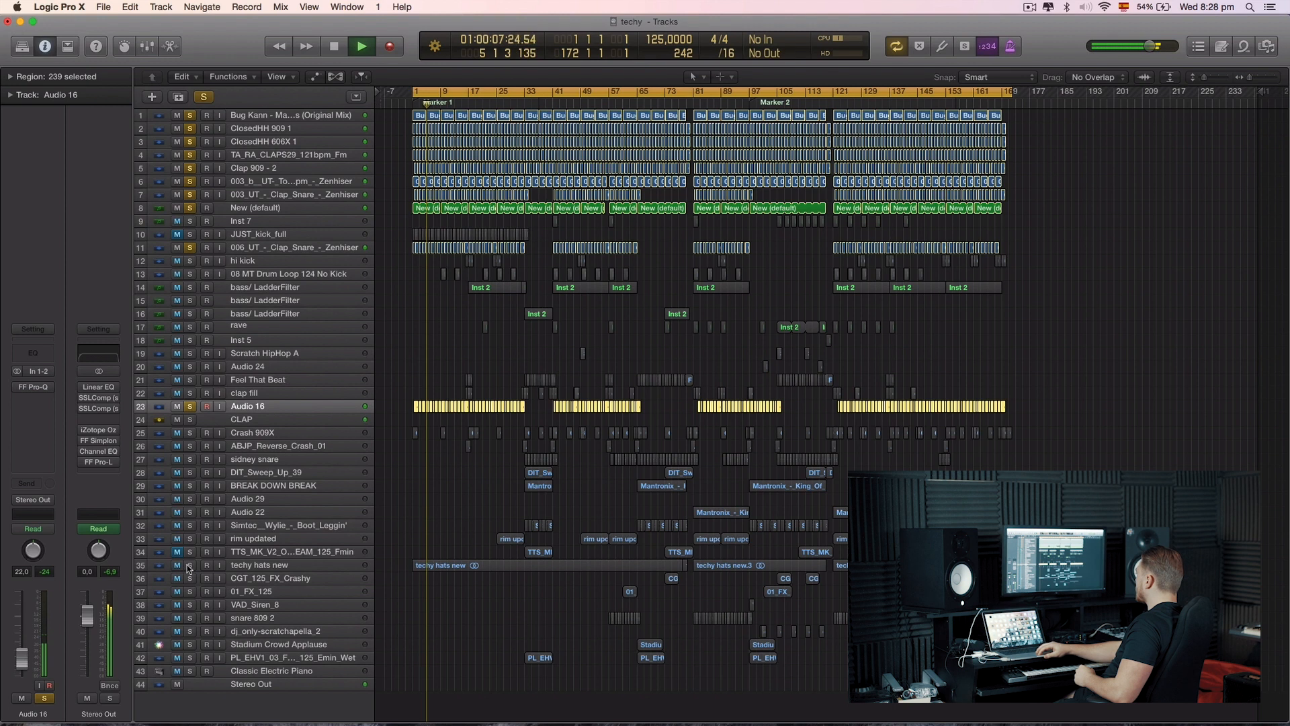
click(189, 565)
click(414, 512)
scroll(414, 513, down, 1)
scroll(186, 252, up, 1)
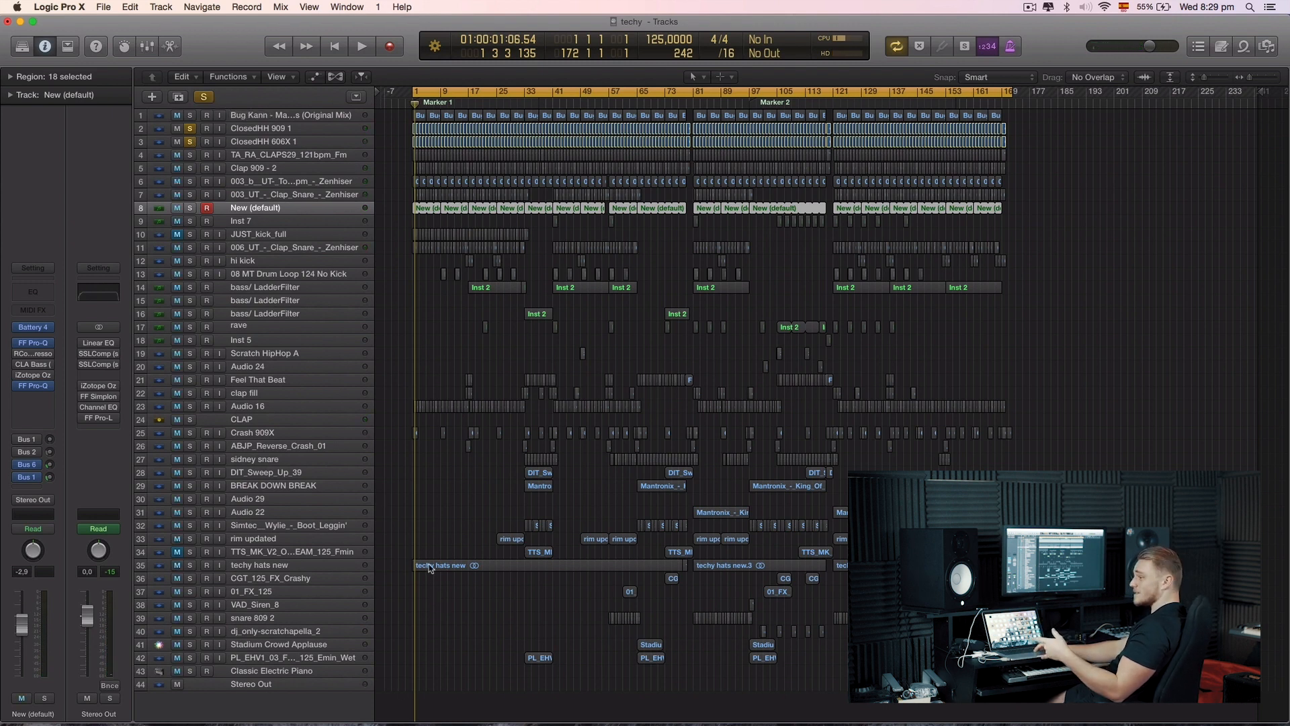
- Mute the ClosedHH 909 1 and ClosedHH 606X 1 tracks and turn off their solo
click(177, 141)
click(177, 129)
click(189, 128)
click(190, 141)
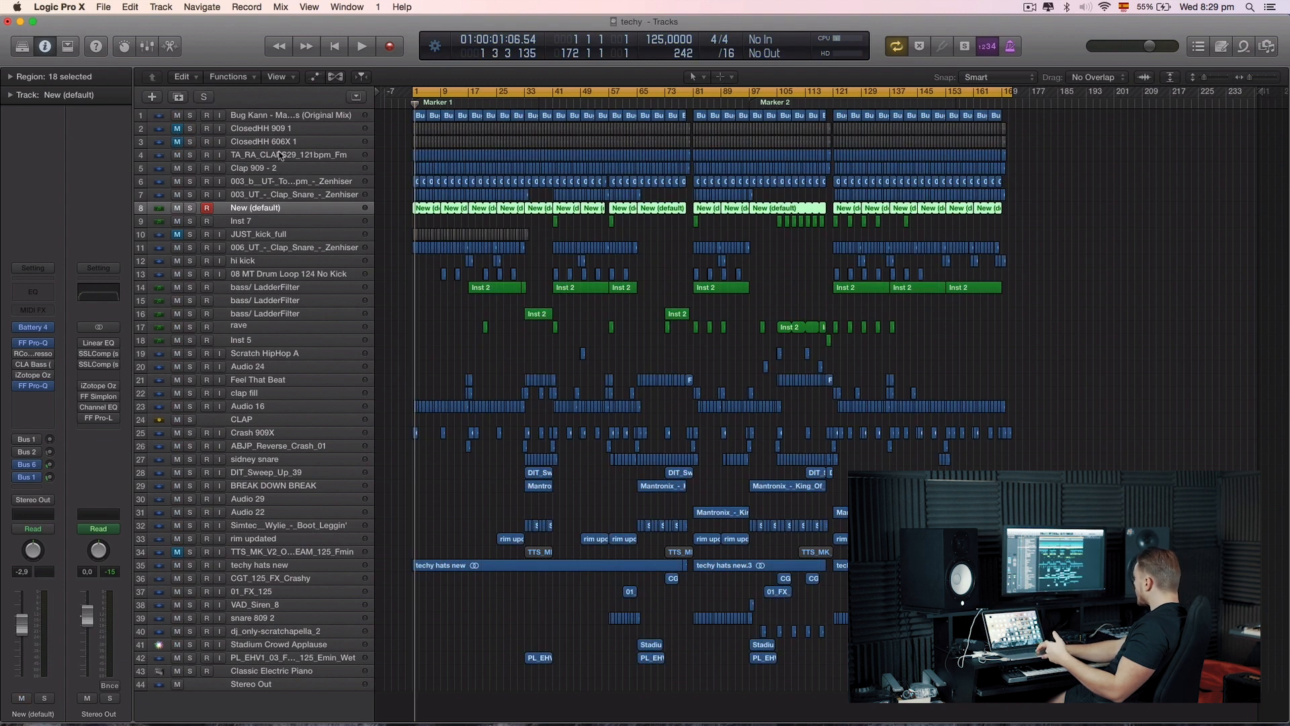
- Listen to the techy hats new track in solo, and clear the solo
click(190, 565)
key(space)
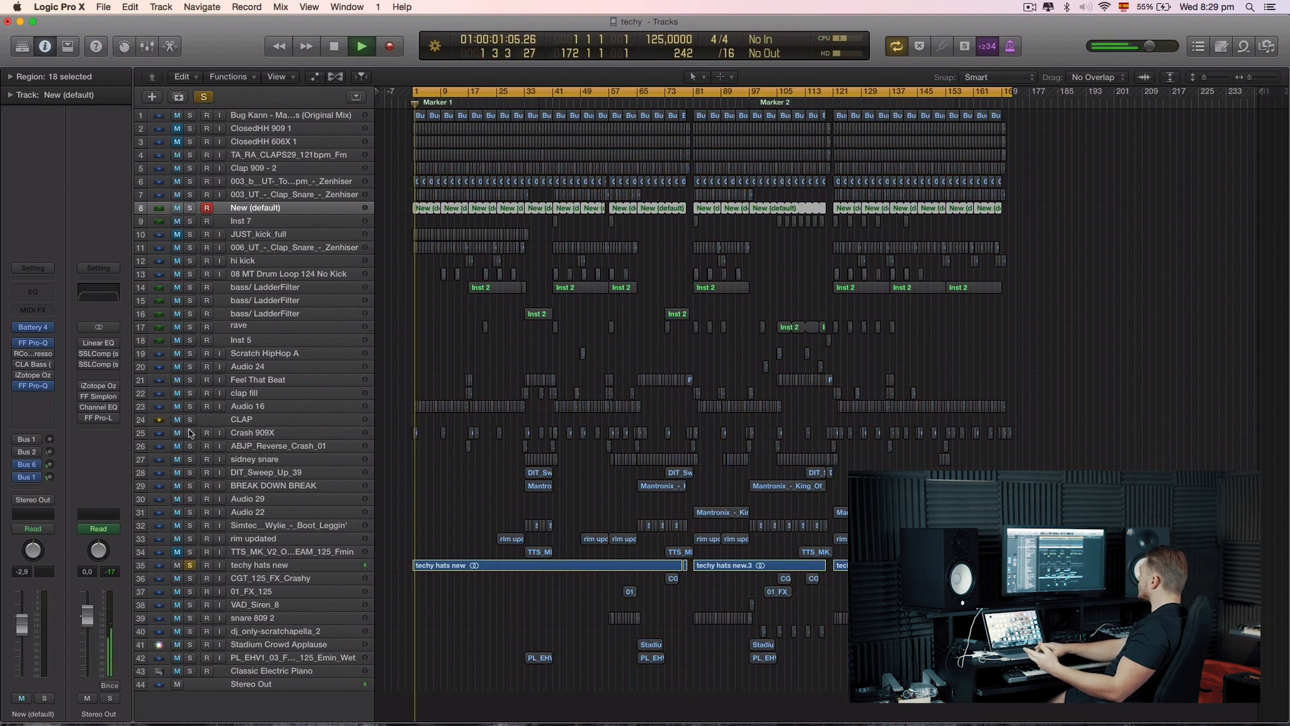
click(203, 97)
- Listen to the two ClosedHH tracks in solo, adding TA_RA_CLAPS29_121bpm_Fm and leaving only that clap soloed
click(189, 128)
click(190, 141)
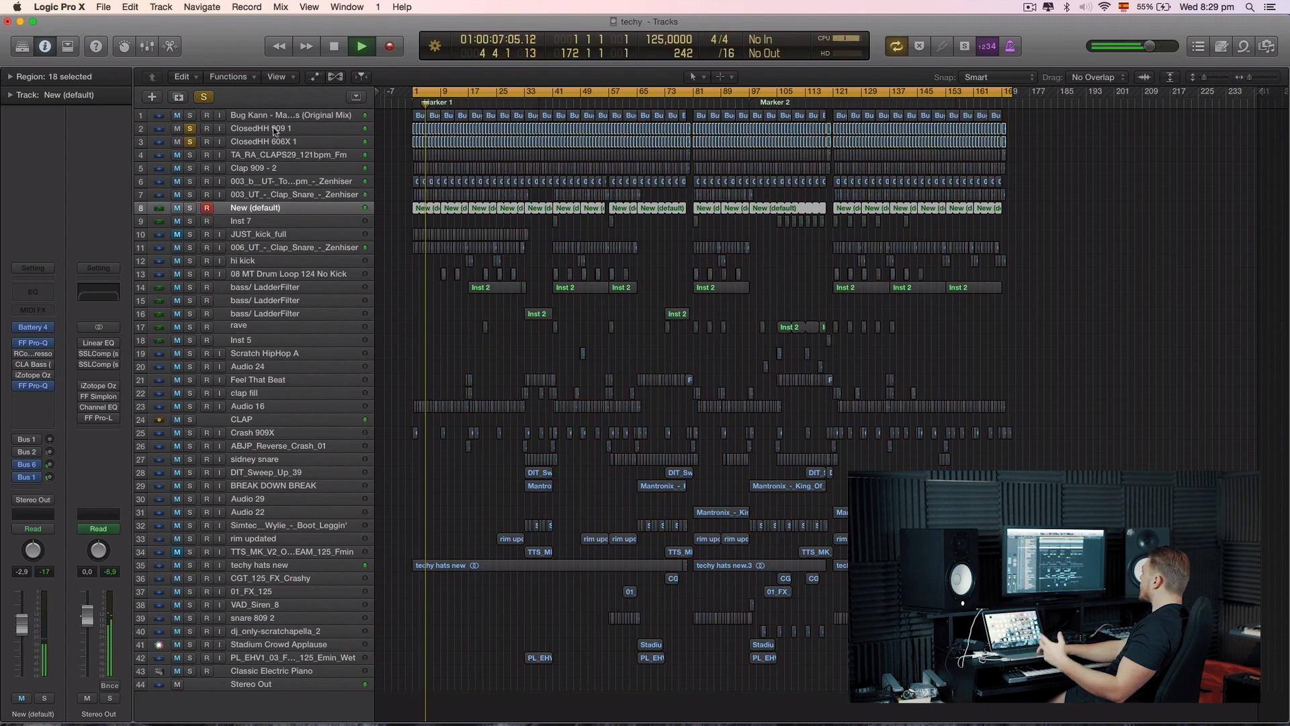
click(192, 153)
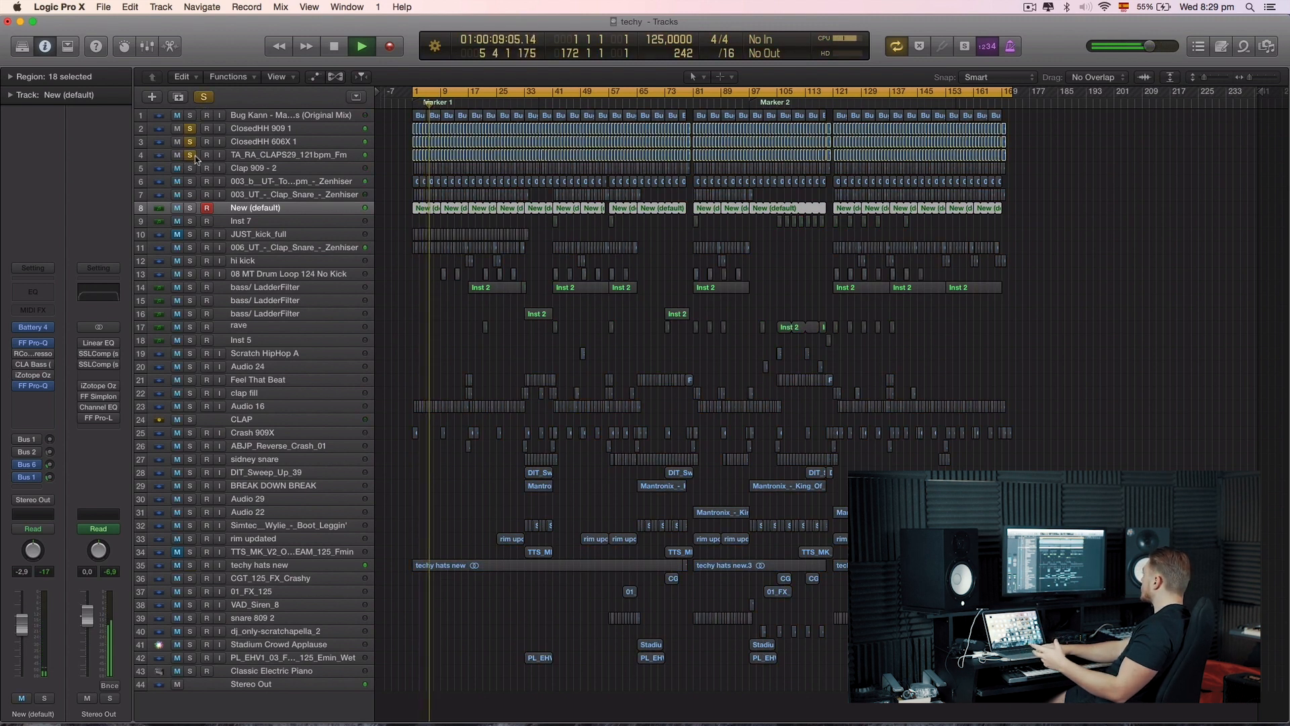
click(191, 130)
click(193, 142)
key(space)
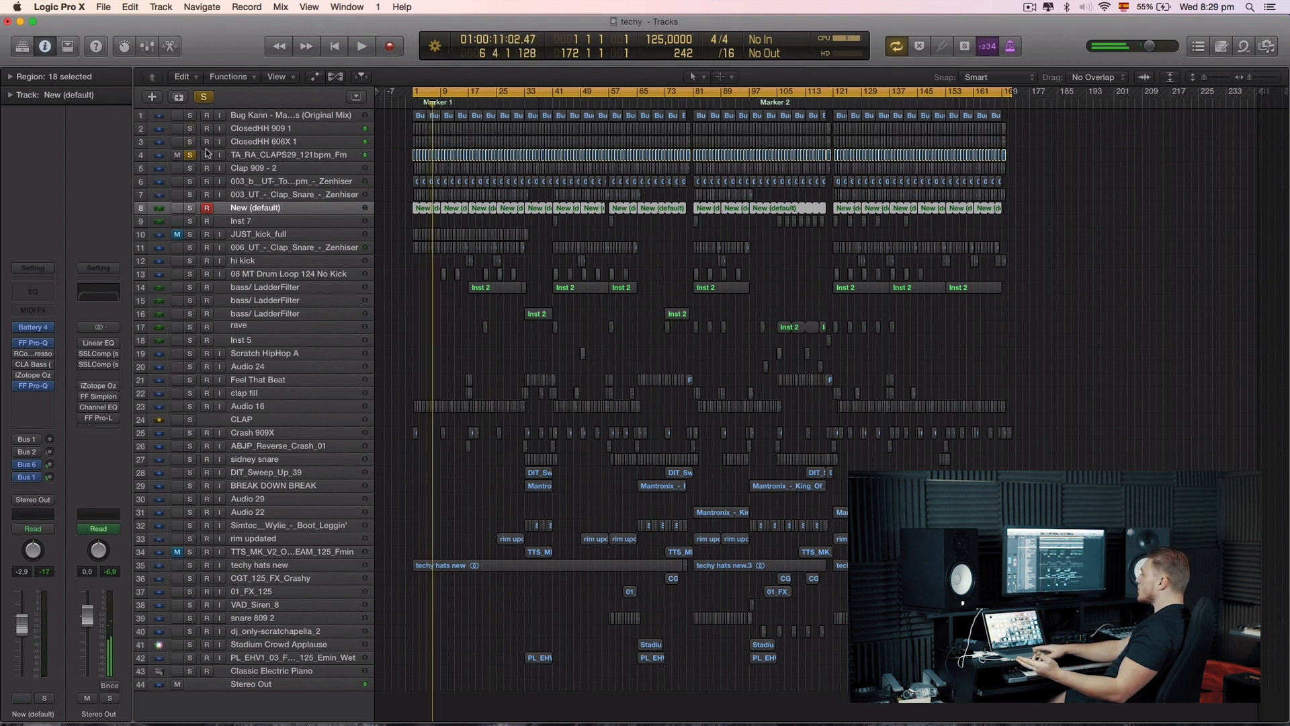
- Play from the start and switch the solo from TA_RA_CLAPS29 to Clap 909 - 2, tracks 6 and 7, and Audio 16
key(Return)
key(space)
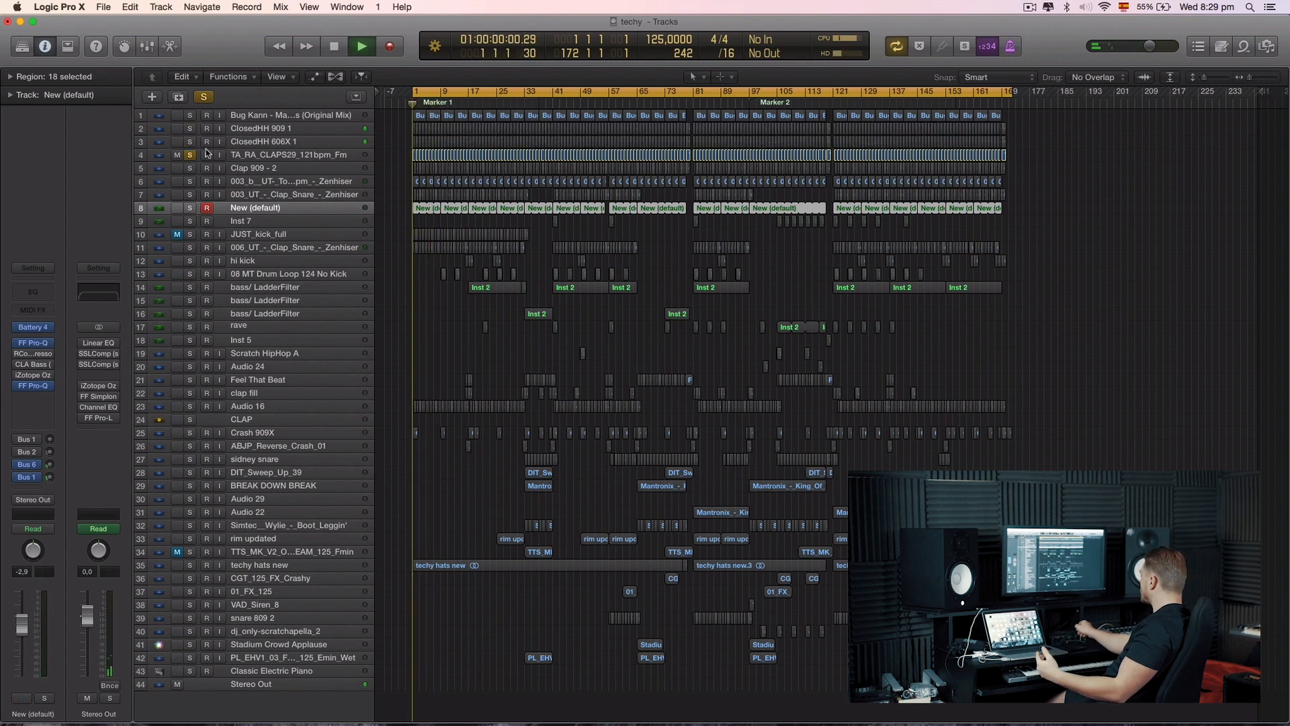
click(190, 168)
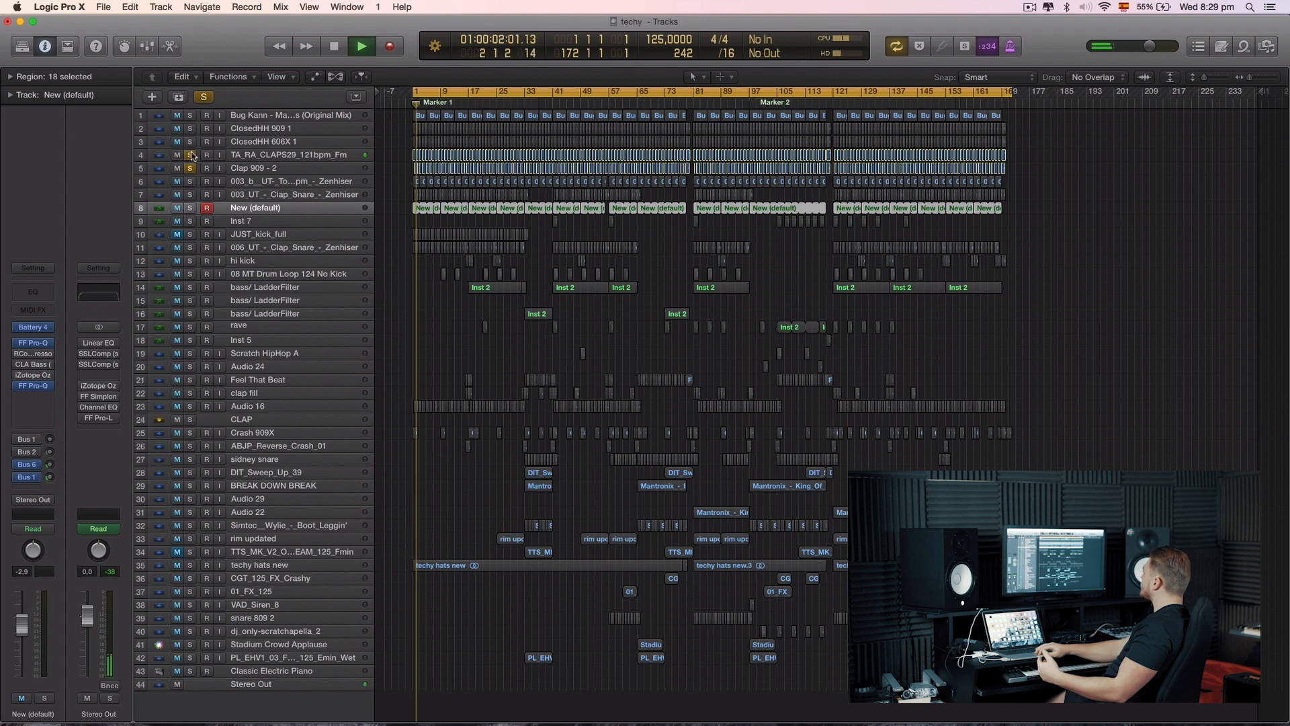
click(190, 155)
click(190, 183)
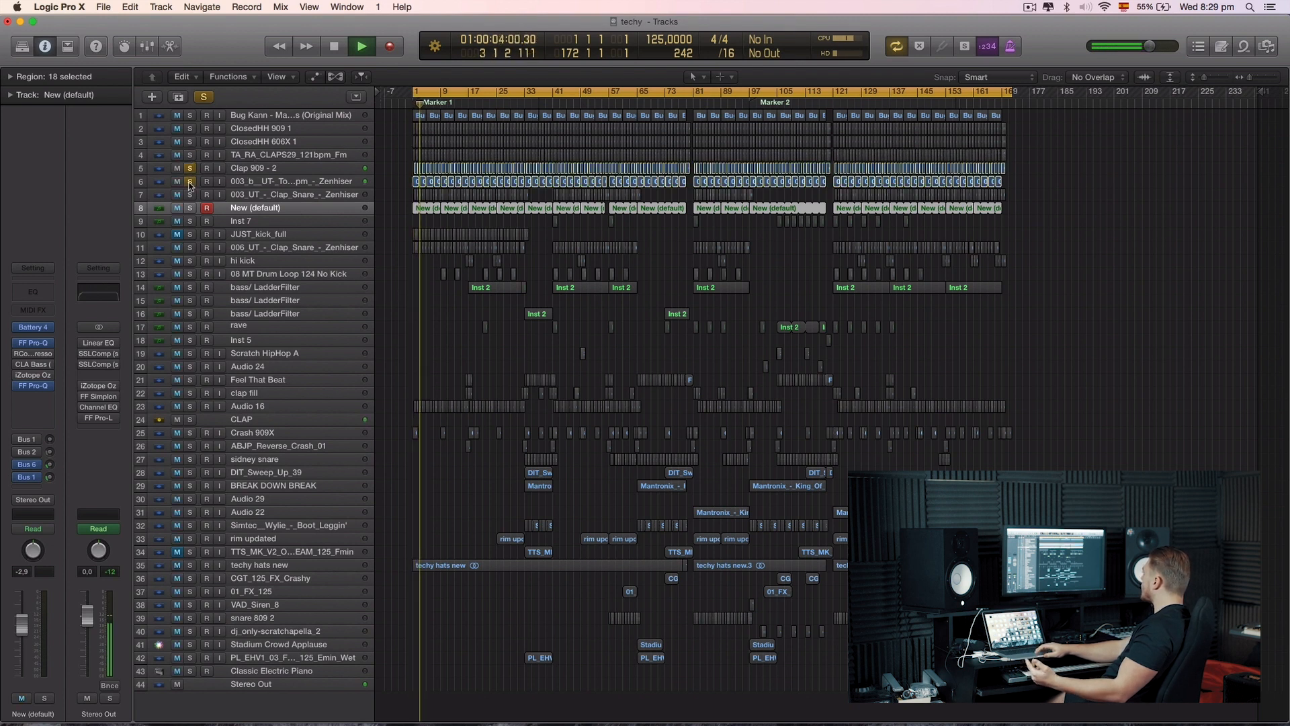
click(191, 195)
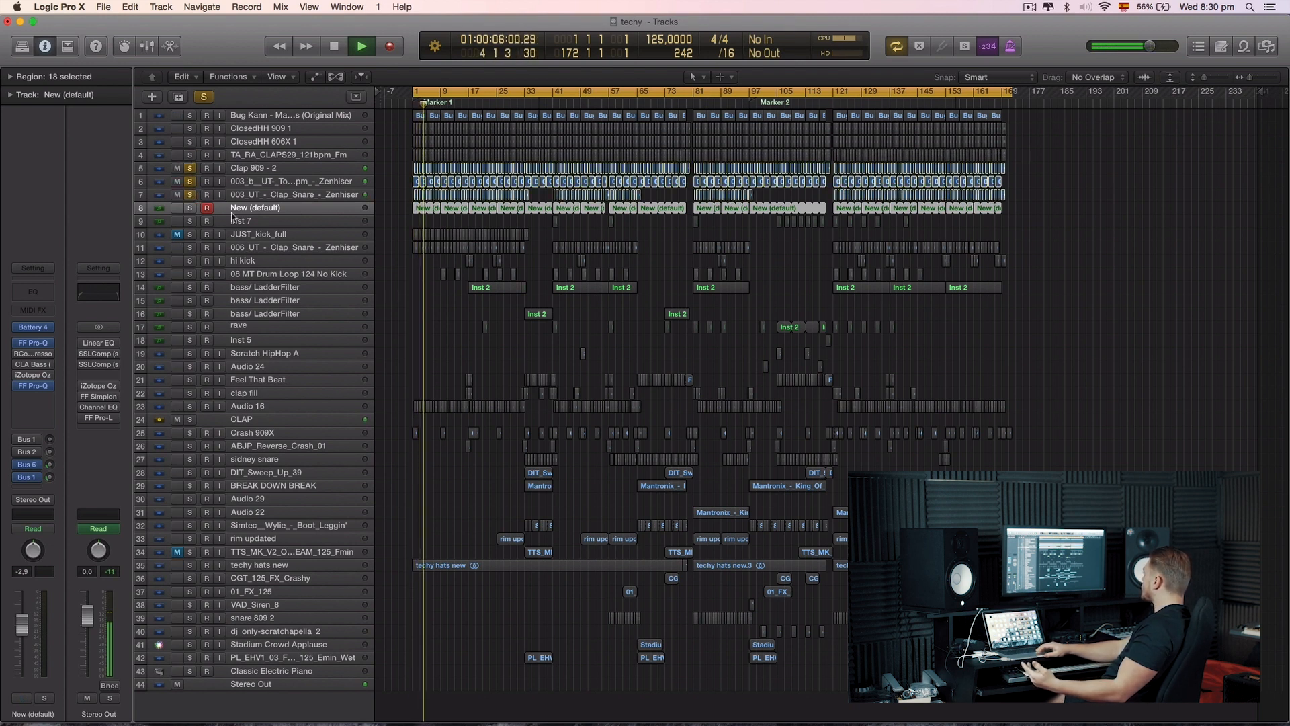
click(191, 406)
click(268, 404)
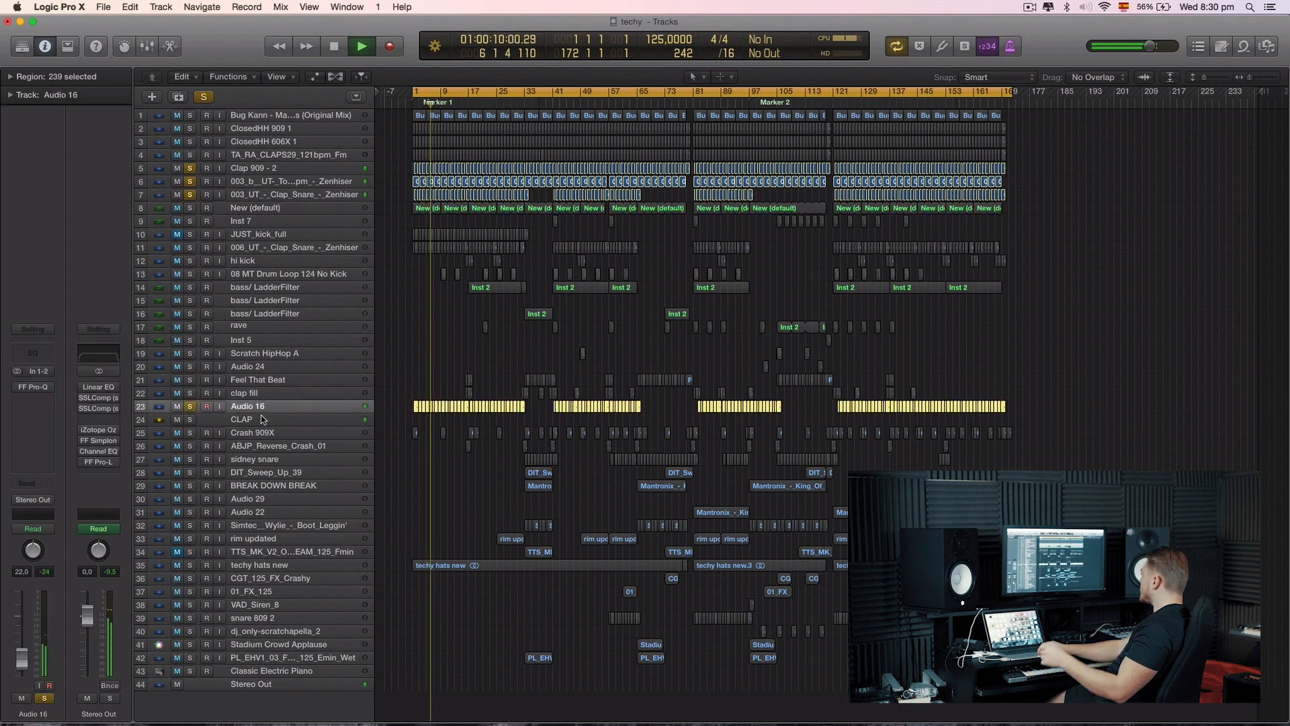
key(space)
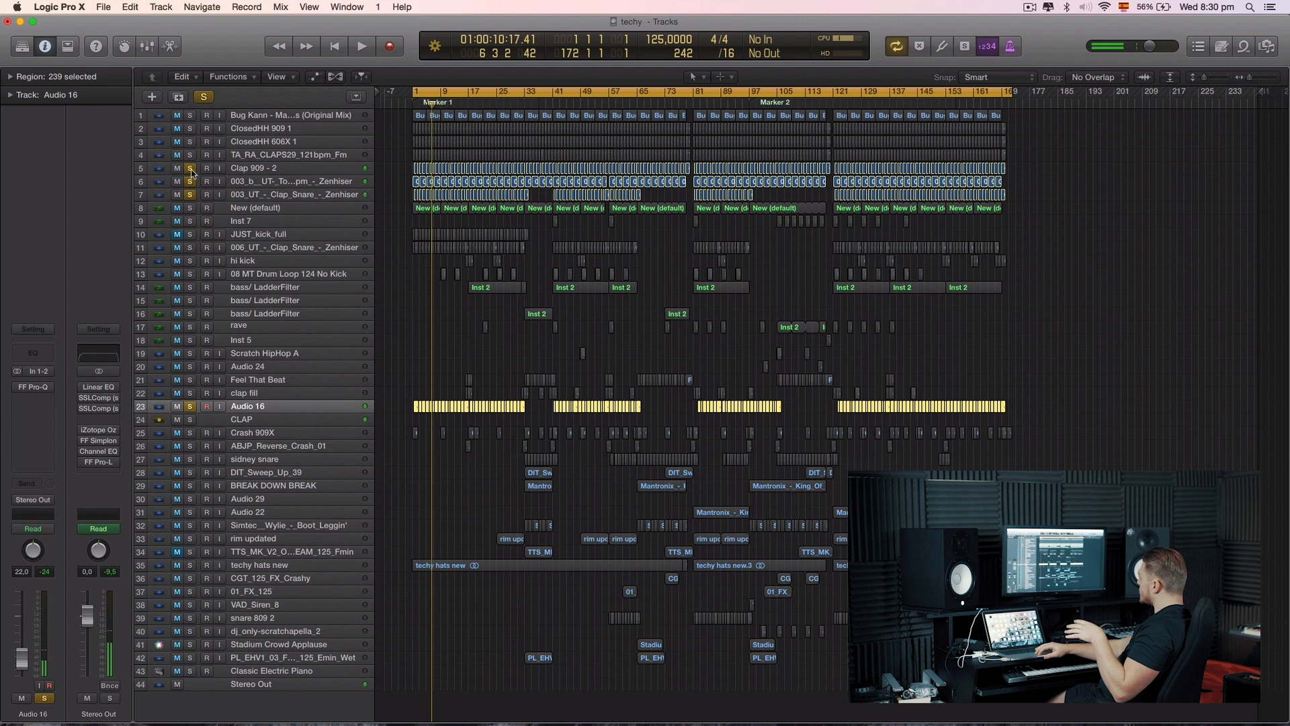
- Turn off solo on tracks 5 to 7 and Audio 16, and listen to the full mix
drag(192, 172, 194, 195)
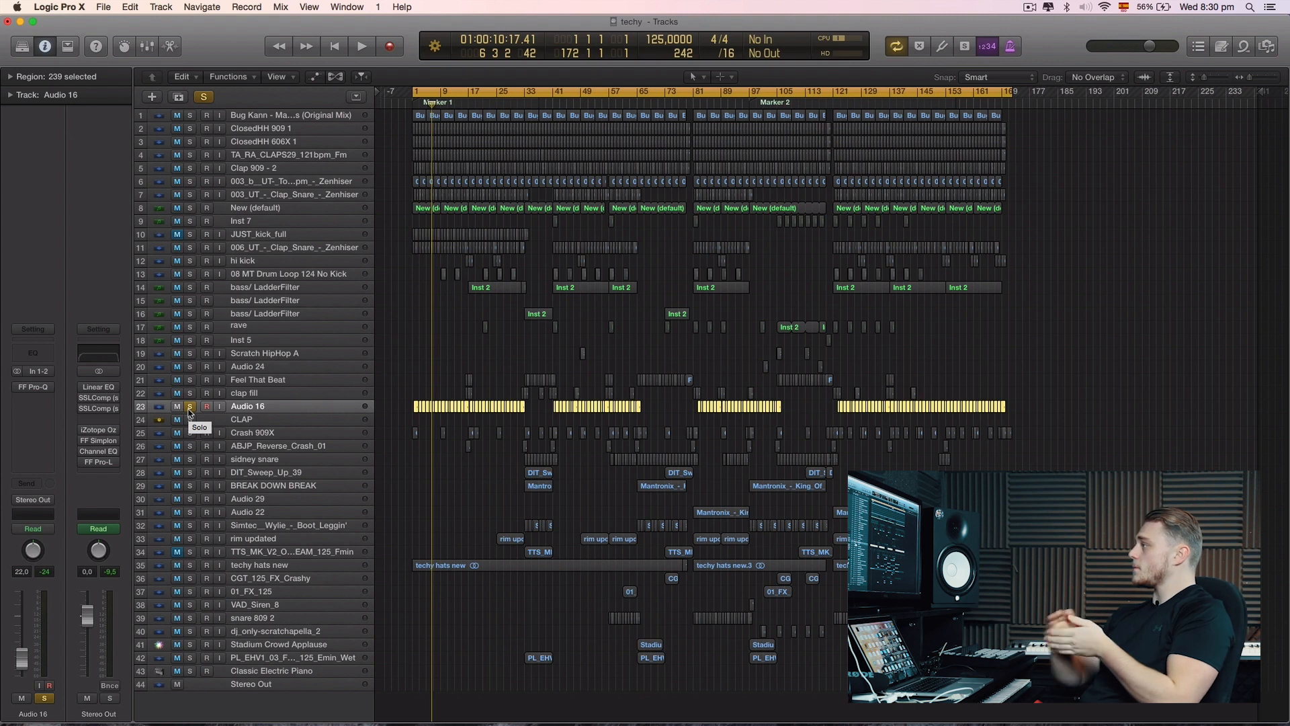
click(191, 407)
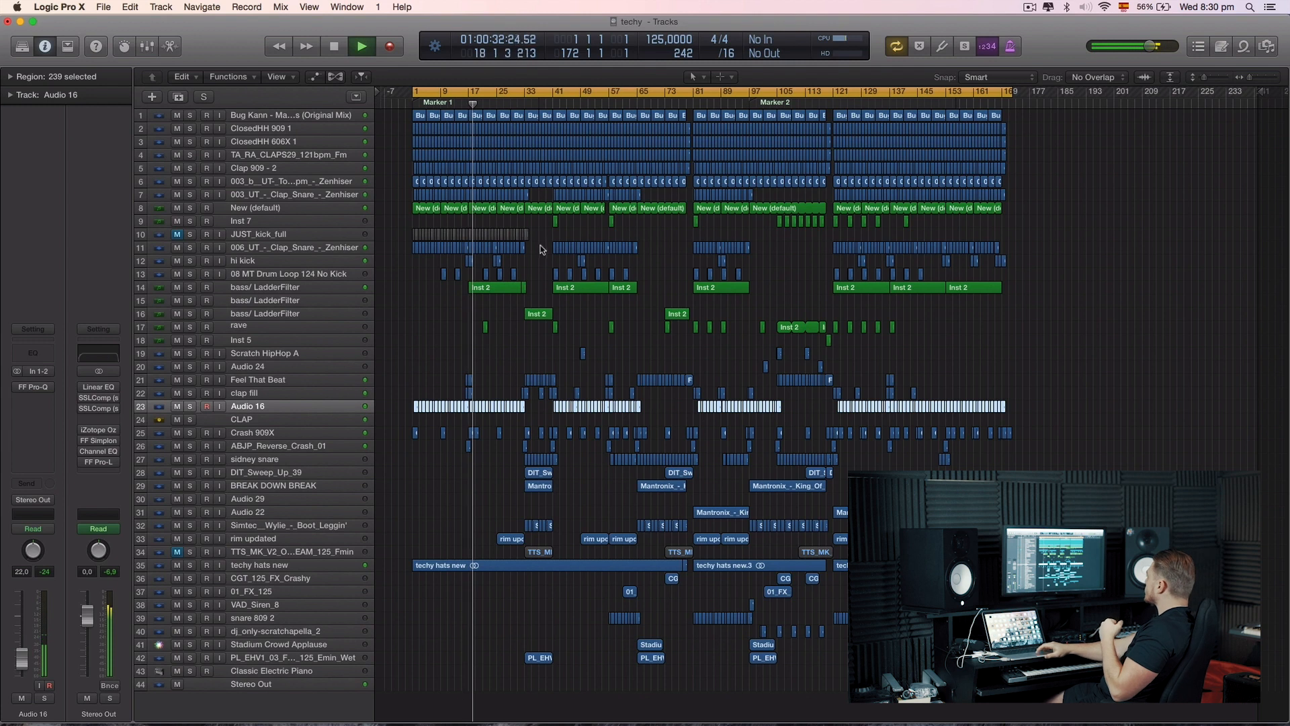
key(space)
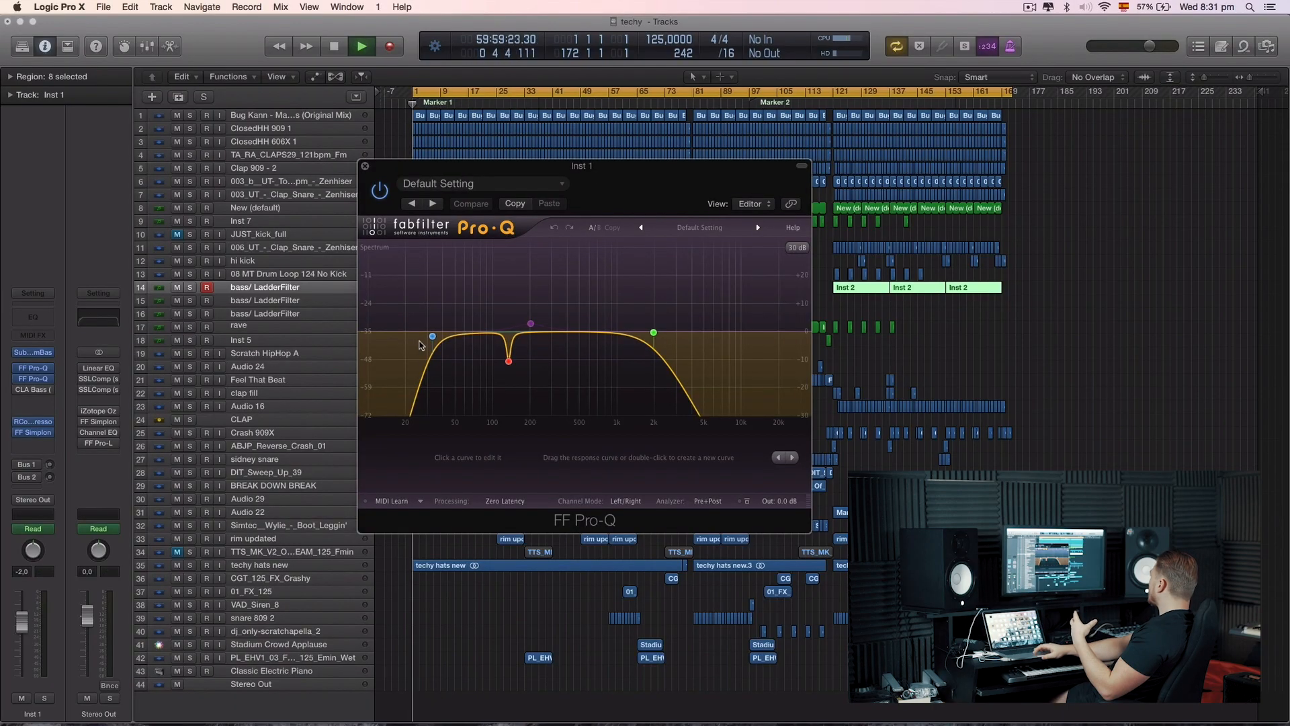
- Examine the low-cut band in the track 14 bass Pro-Q during playback, and close the EQ
click(433, 338)
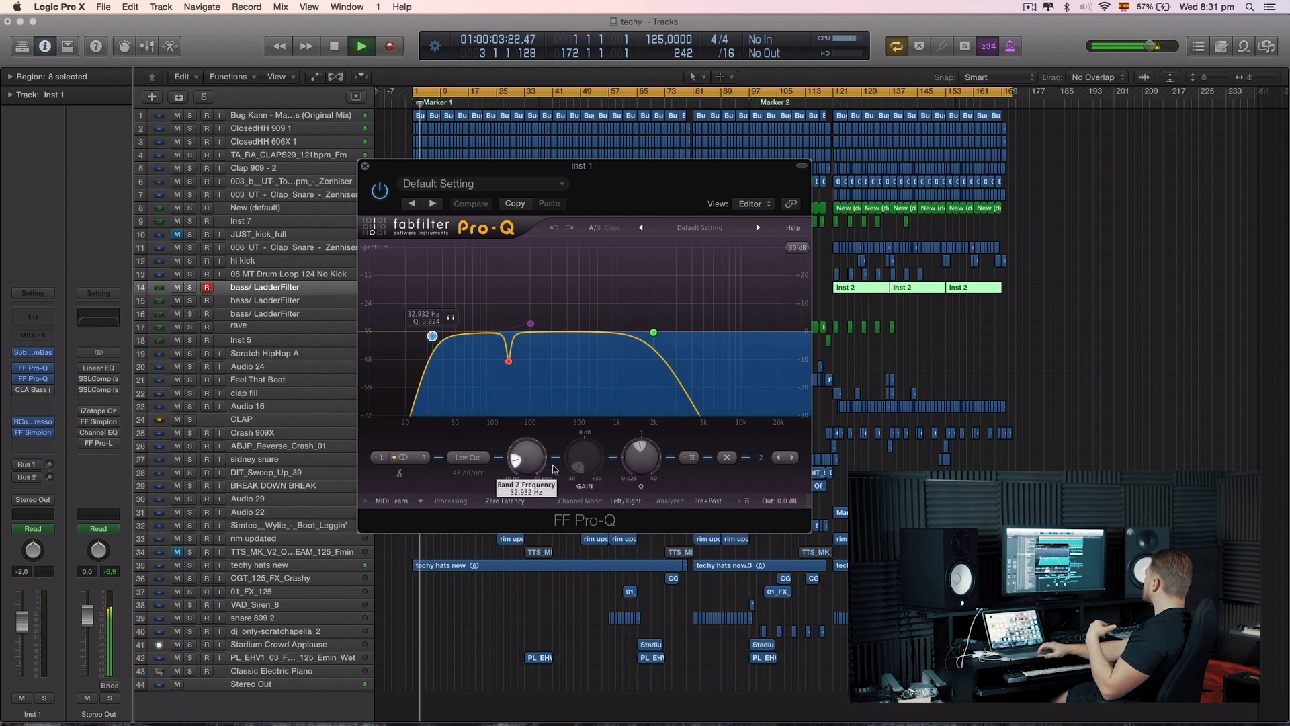
drag(499, 207, 499, 372)
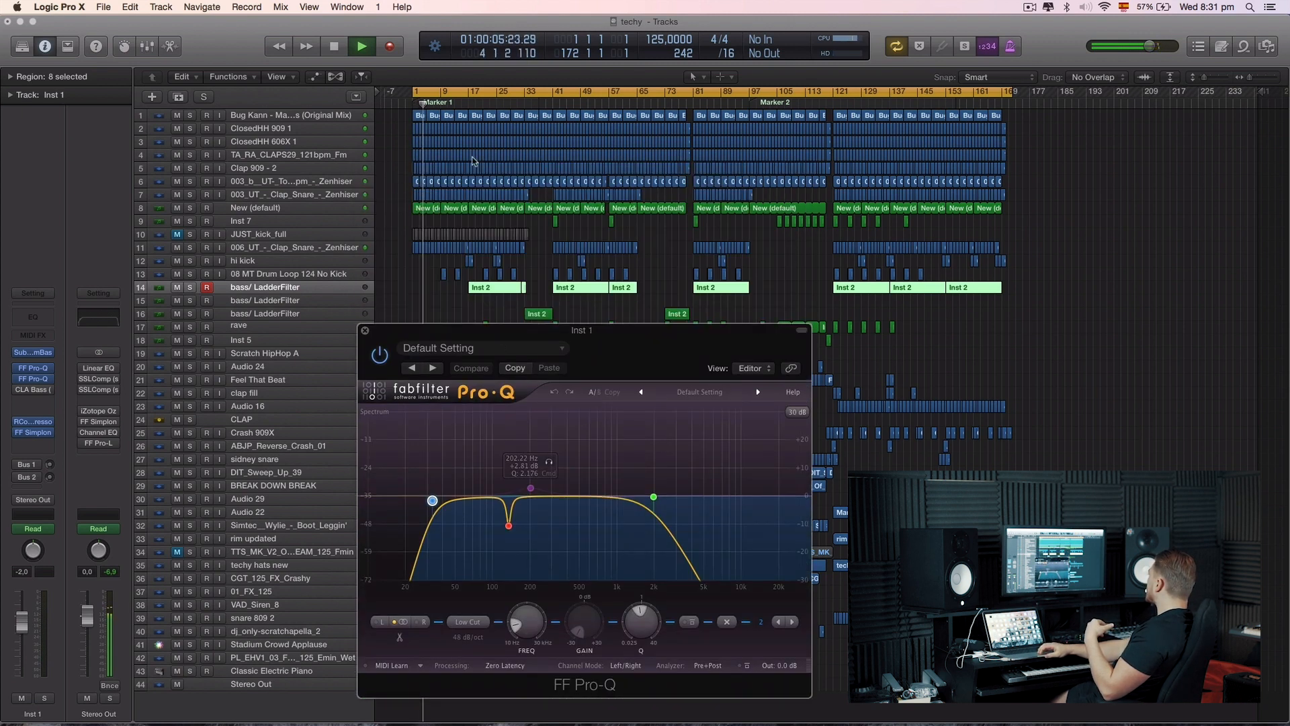
drag(602, 330, 584, 155)
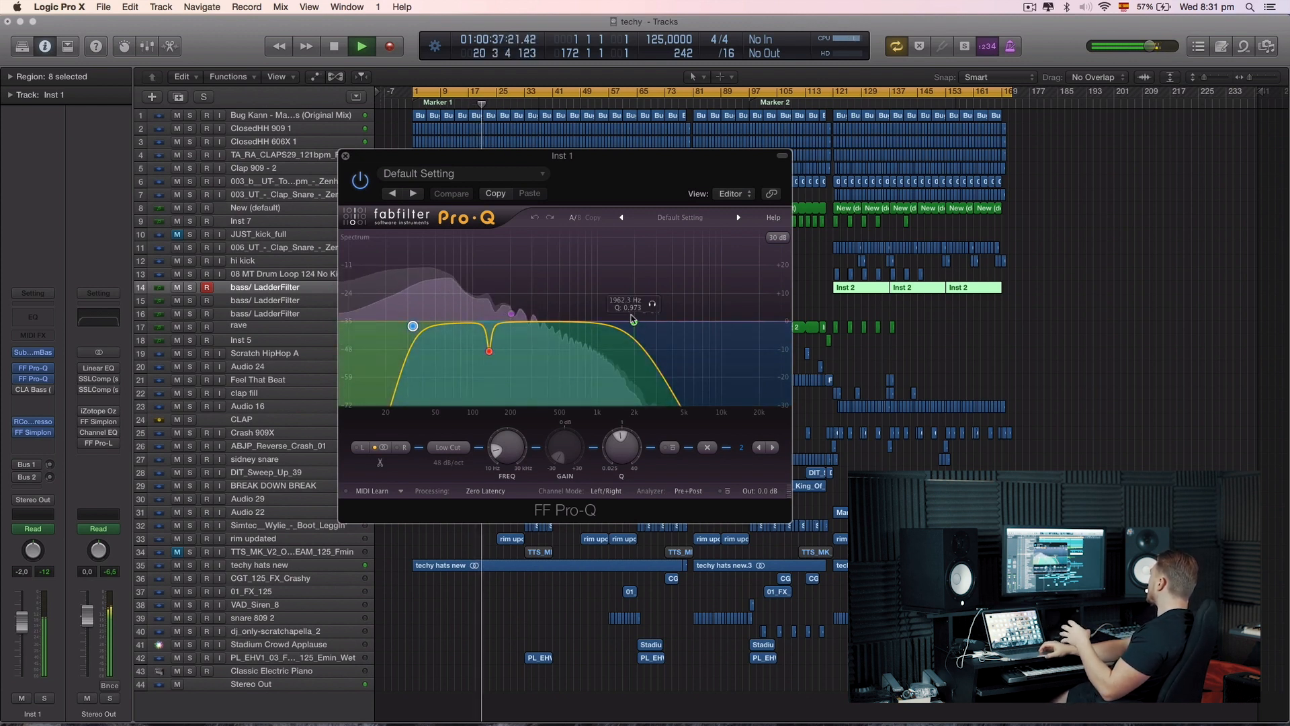
click(345, 157)
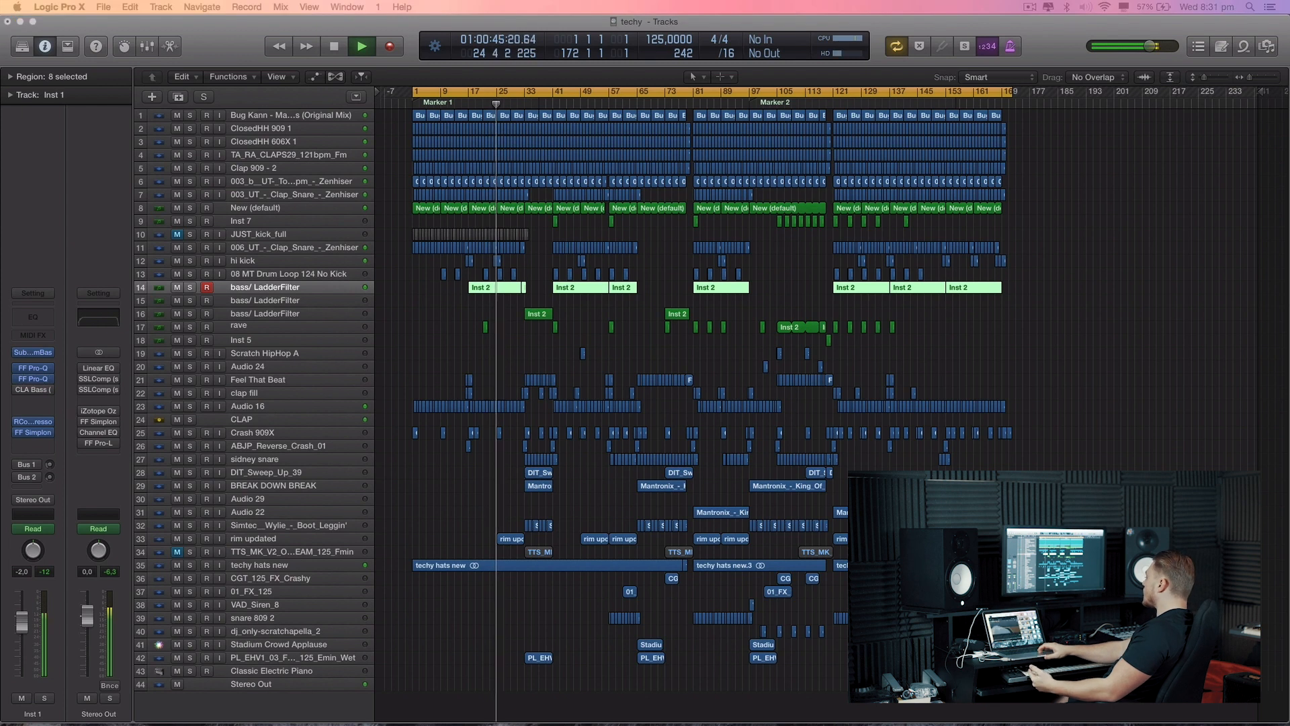
- Open the second Pro-Q on the track 14 bass to examine its curve, and close it
click(33, 379)
drag(324, 180, 438, 205)
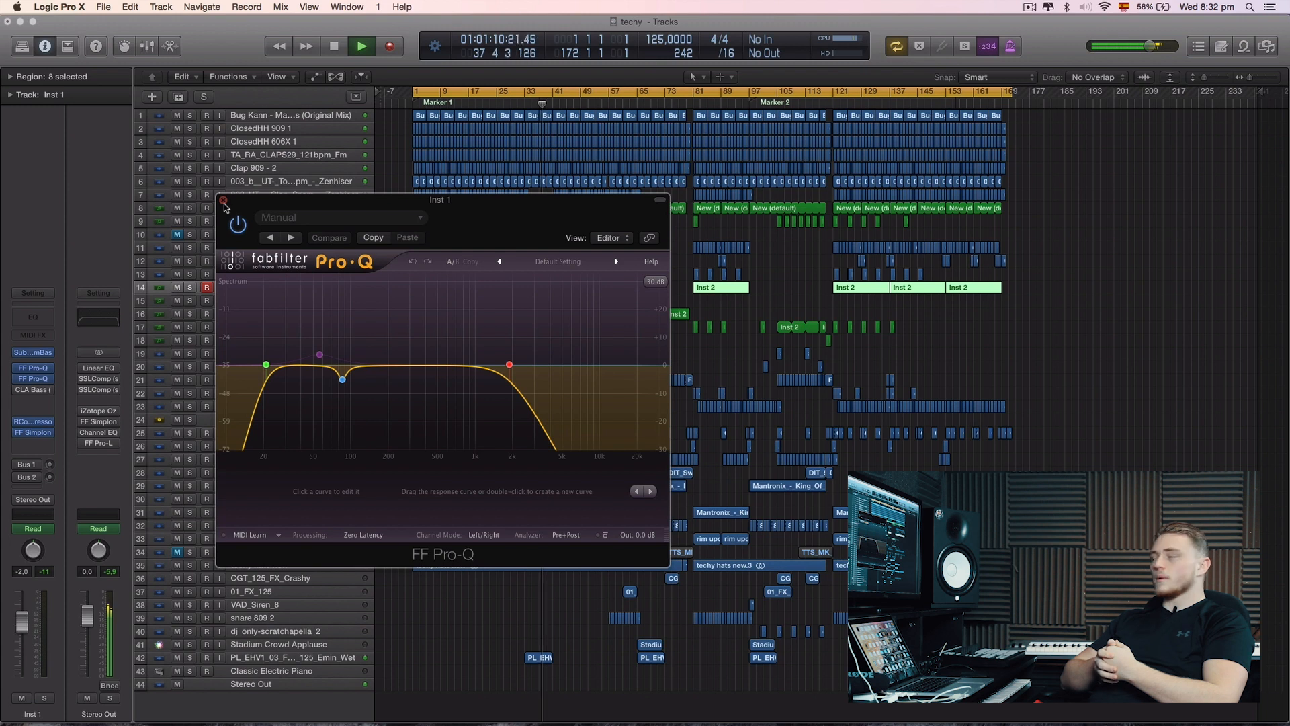
click(224, 200)
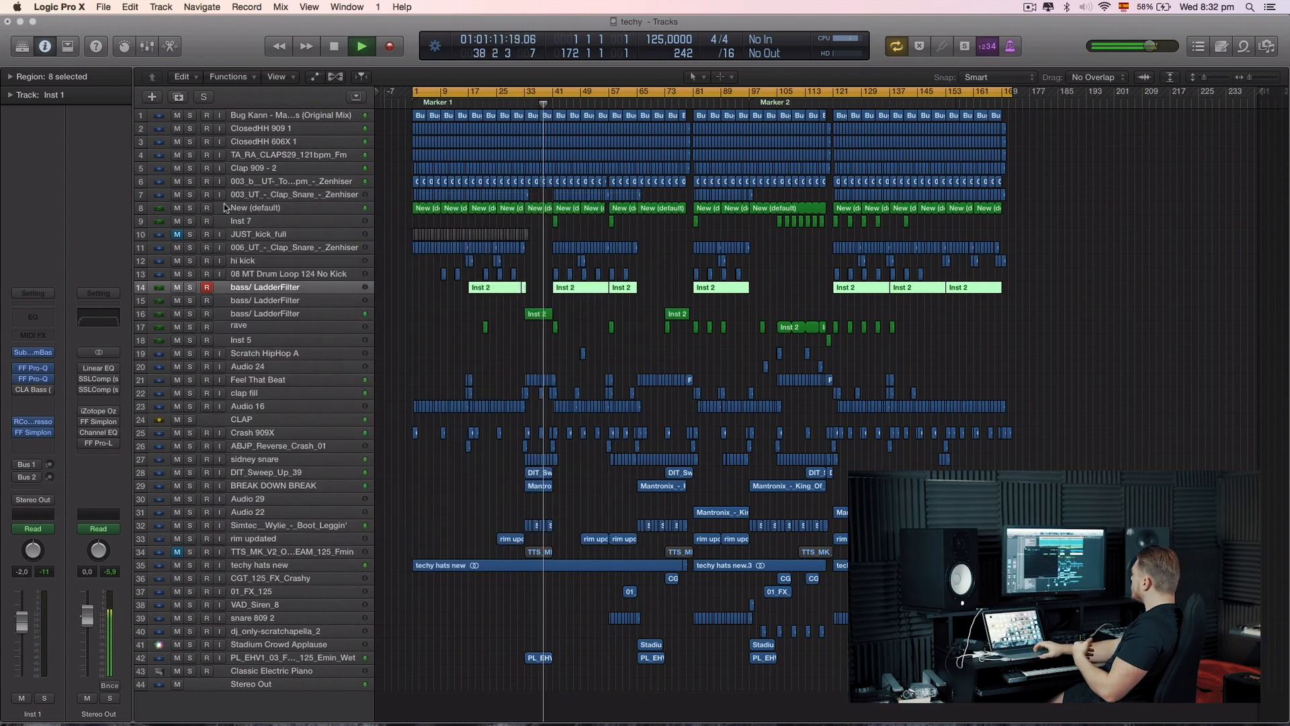
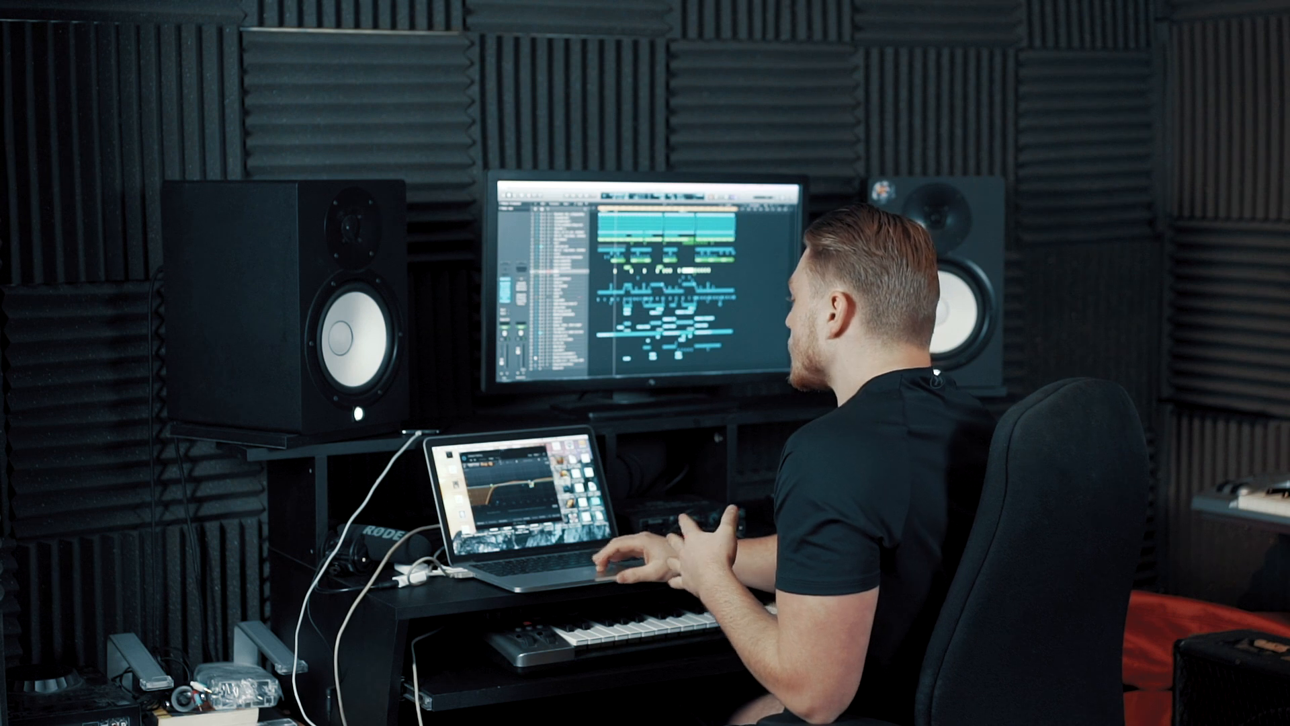
- Examine the red bell band in the rave track's Pro-Q, and close the EQ
drag(500, 451, 628, 232)
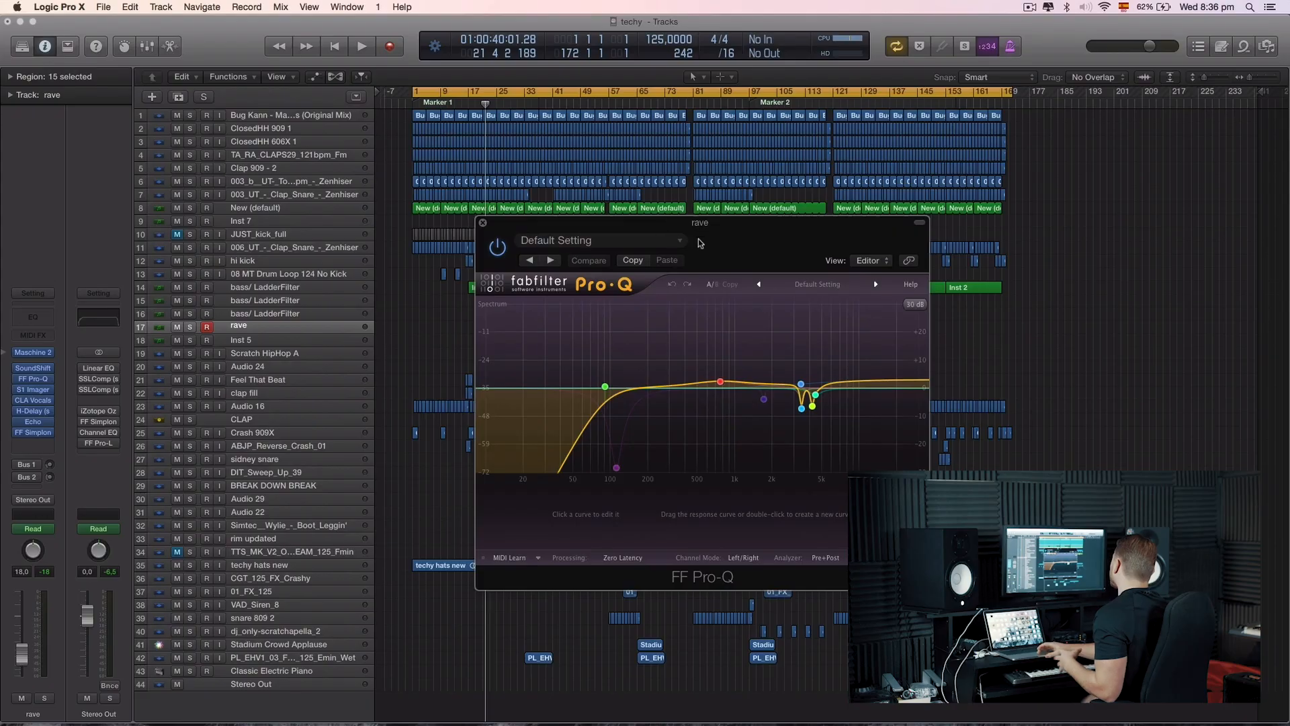
click(719, 382)
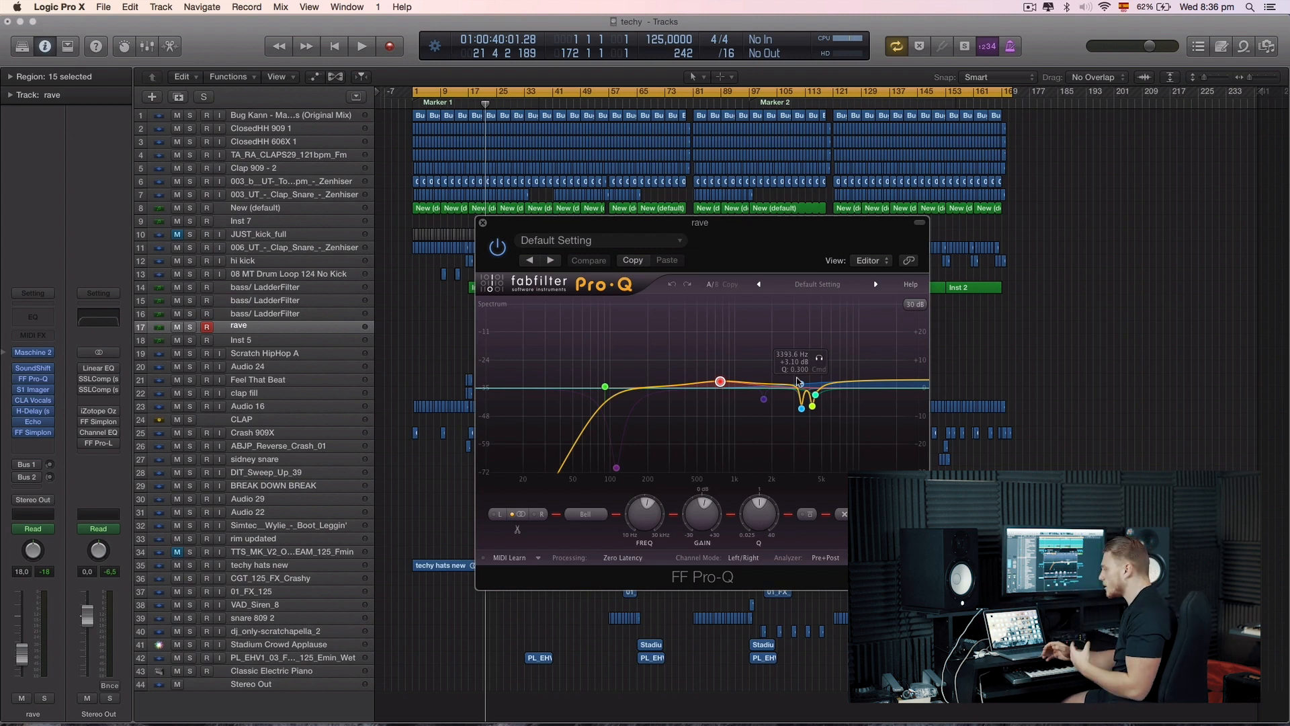
click(482, 223)
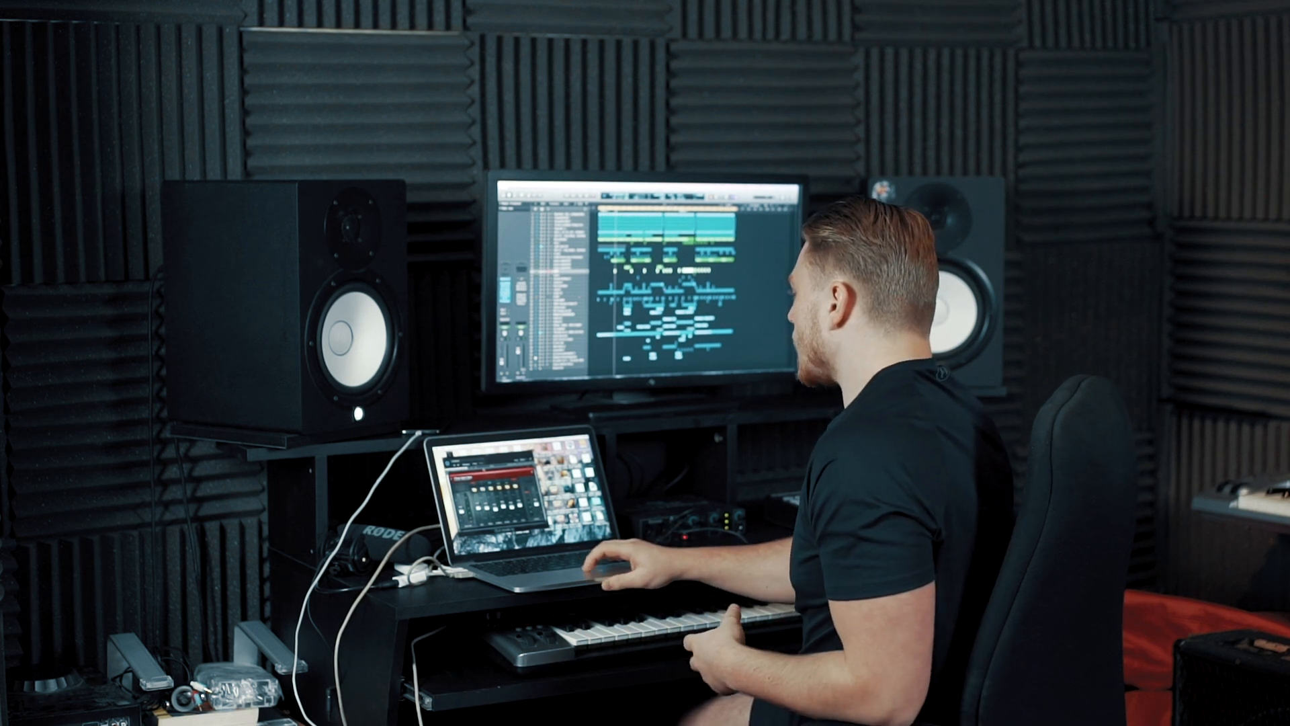
- Turn on Ping Pong in the rave track's H-Delay, and close the delay plug-in
drag(501, 458, 638, 241)
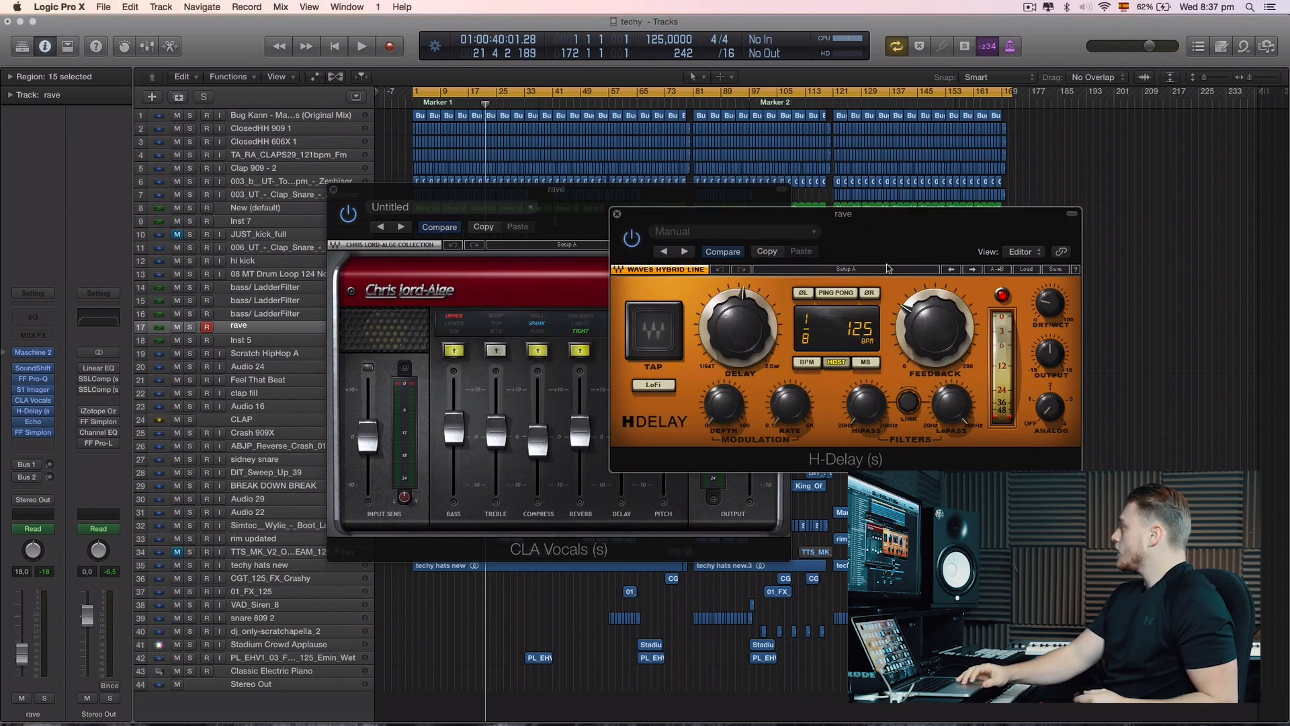
click(836, 293)
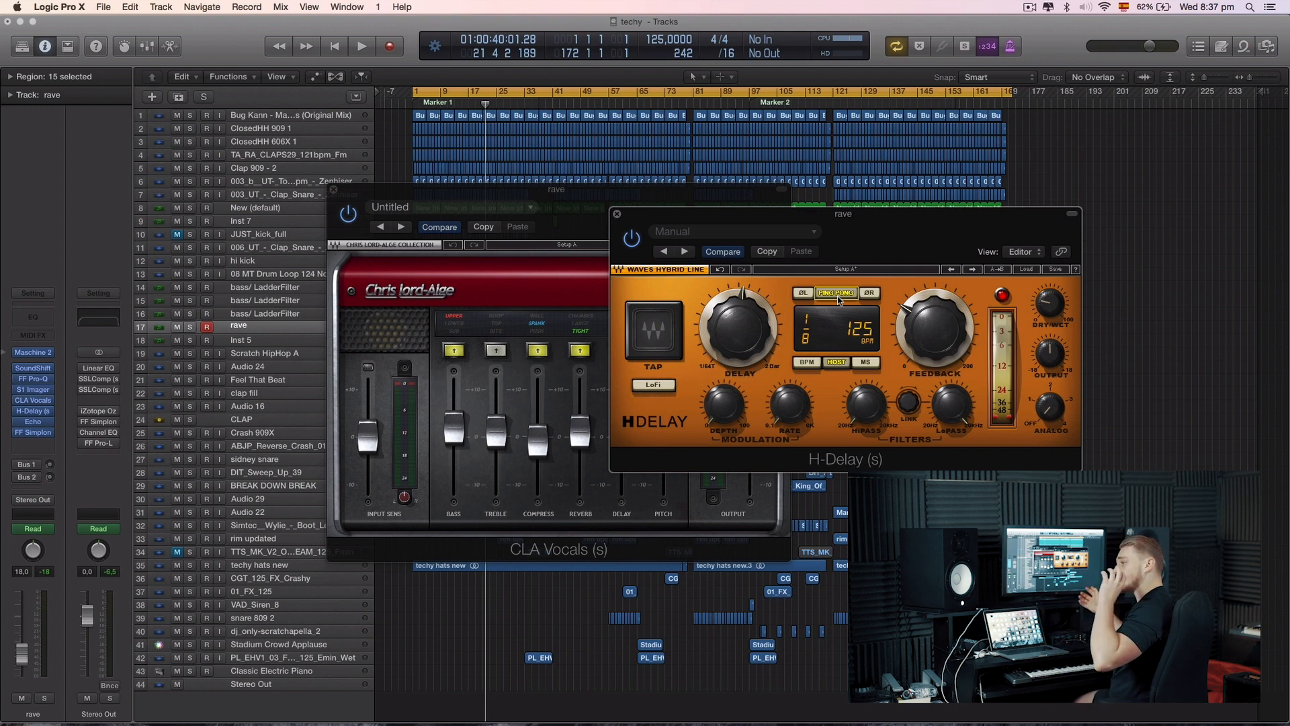
click(617, 215)
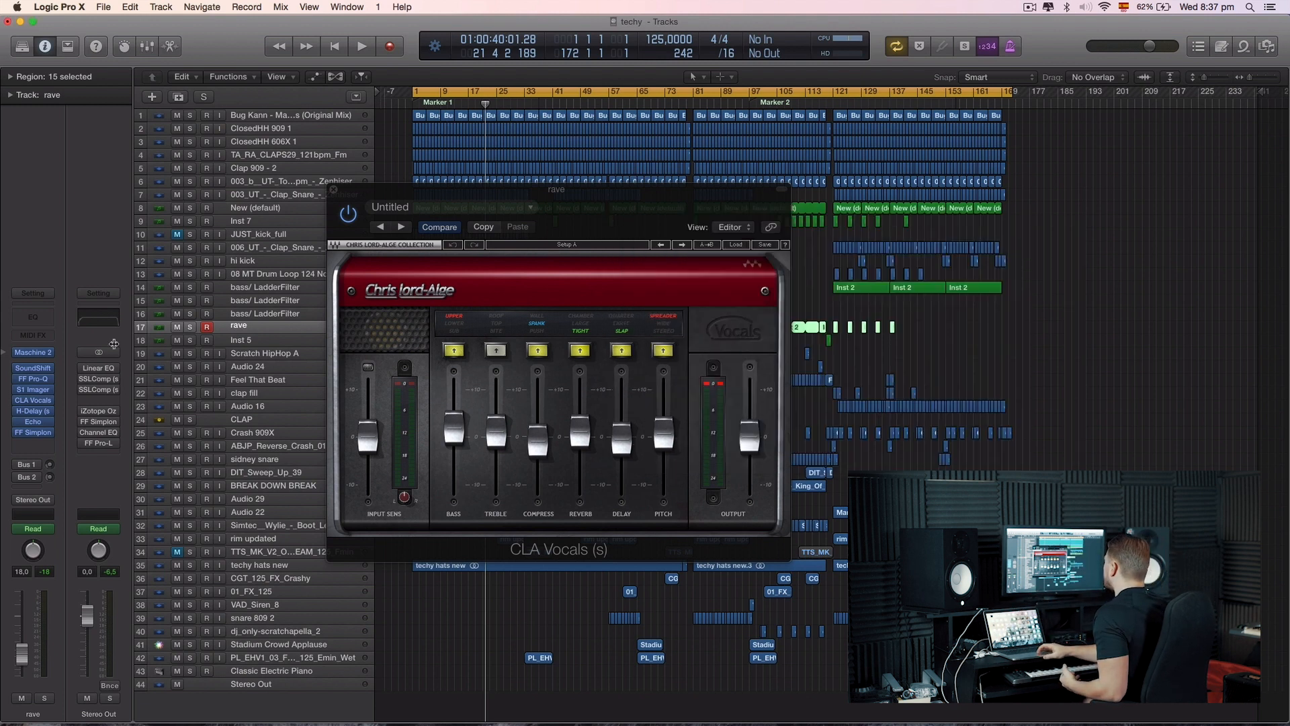
- Open the rave track's Echo plug-in to examine its time, repeat, color and wet settings, and close it
click(32, 421)
drag(199, 106, 506, 289)
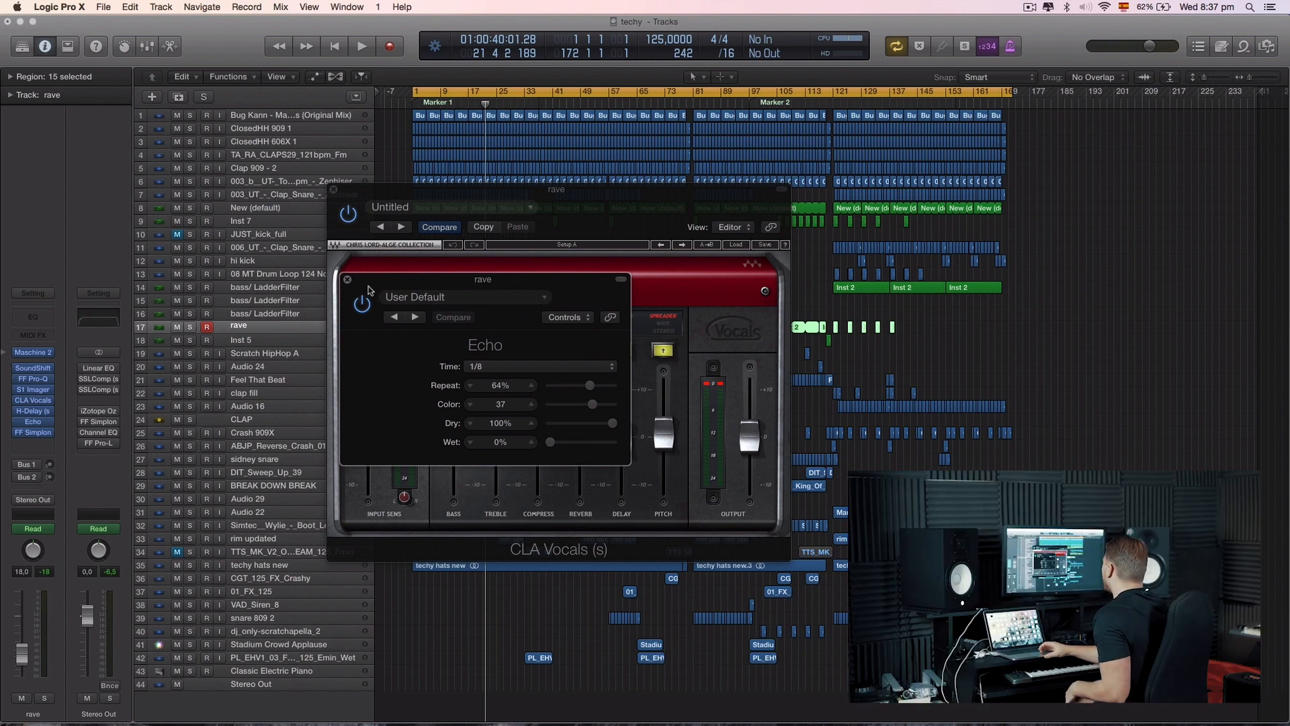
click(347, 280)
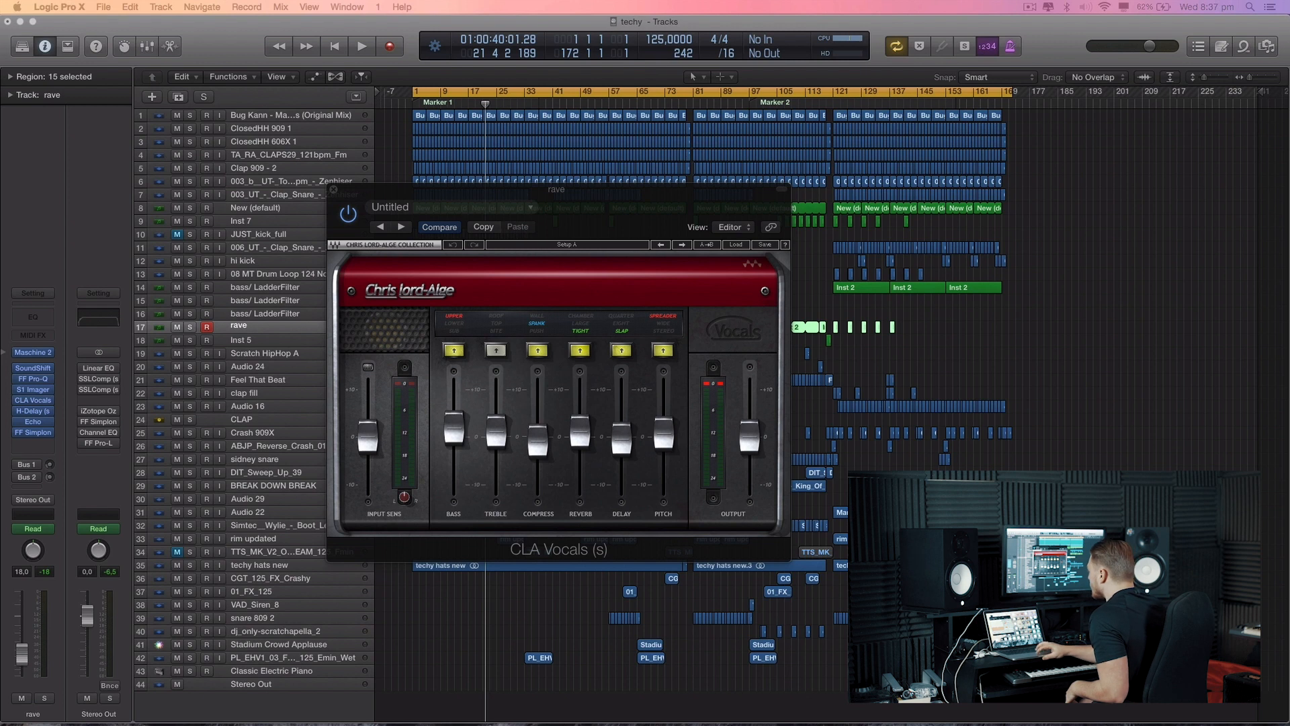
- Open the rave track's FF Simplon filter to examine it, and close both it and CLA Vocals
click(33, 432)
drag(339, 90, 512, 138)
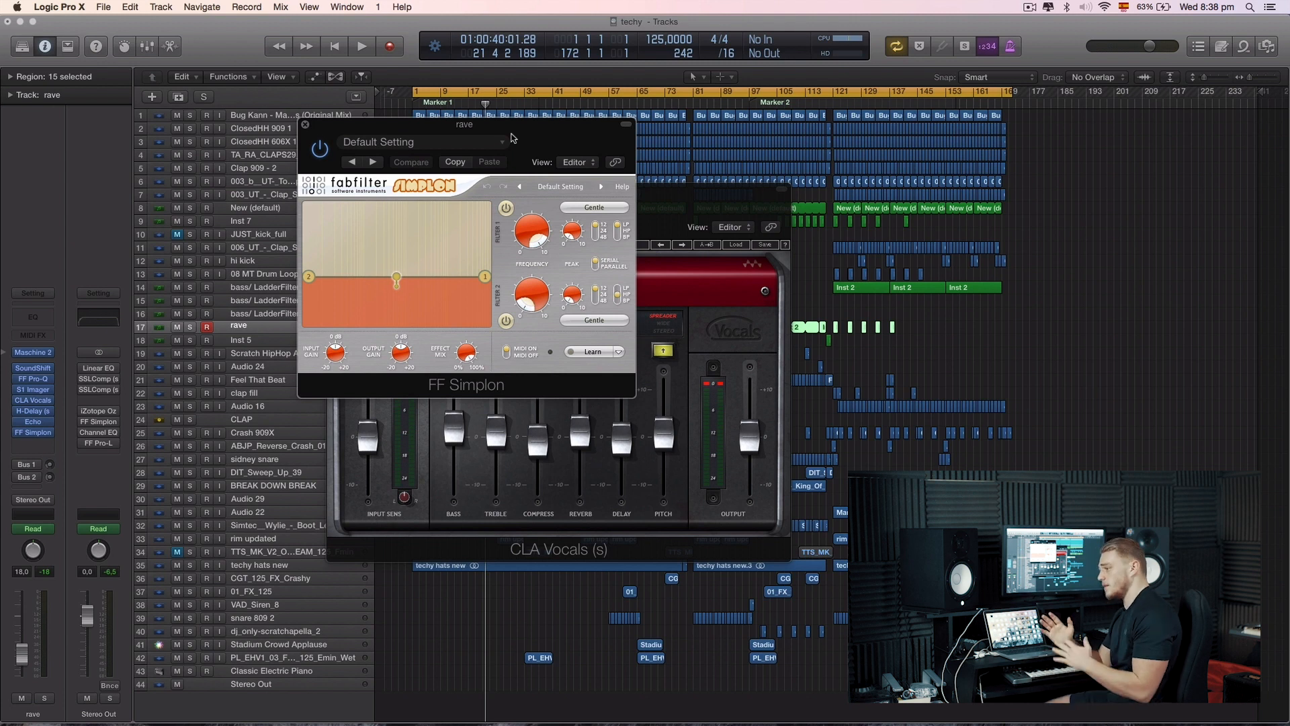
click(306, 127)
click(332, 194)
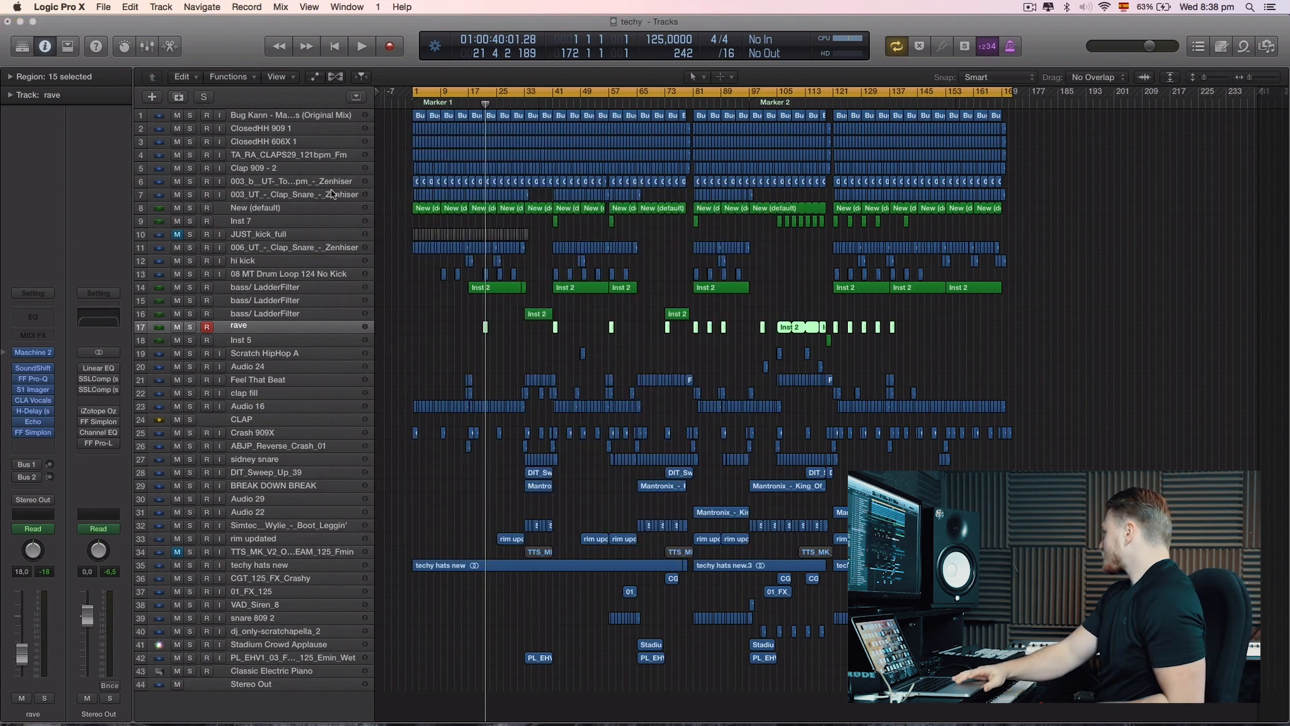
- Turn off the cycle and play the full arrangement from about bar 21, with no regions selected
click(514, 342)
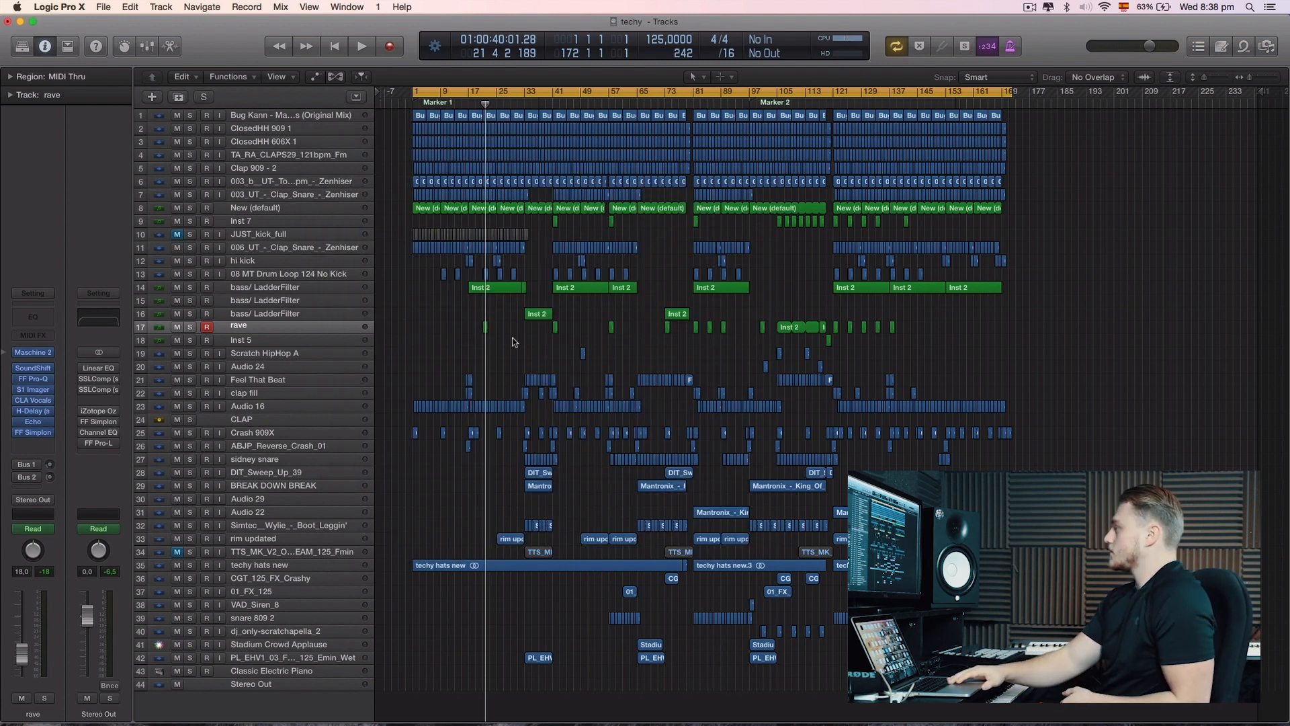
key(c)
key(space)
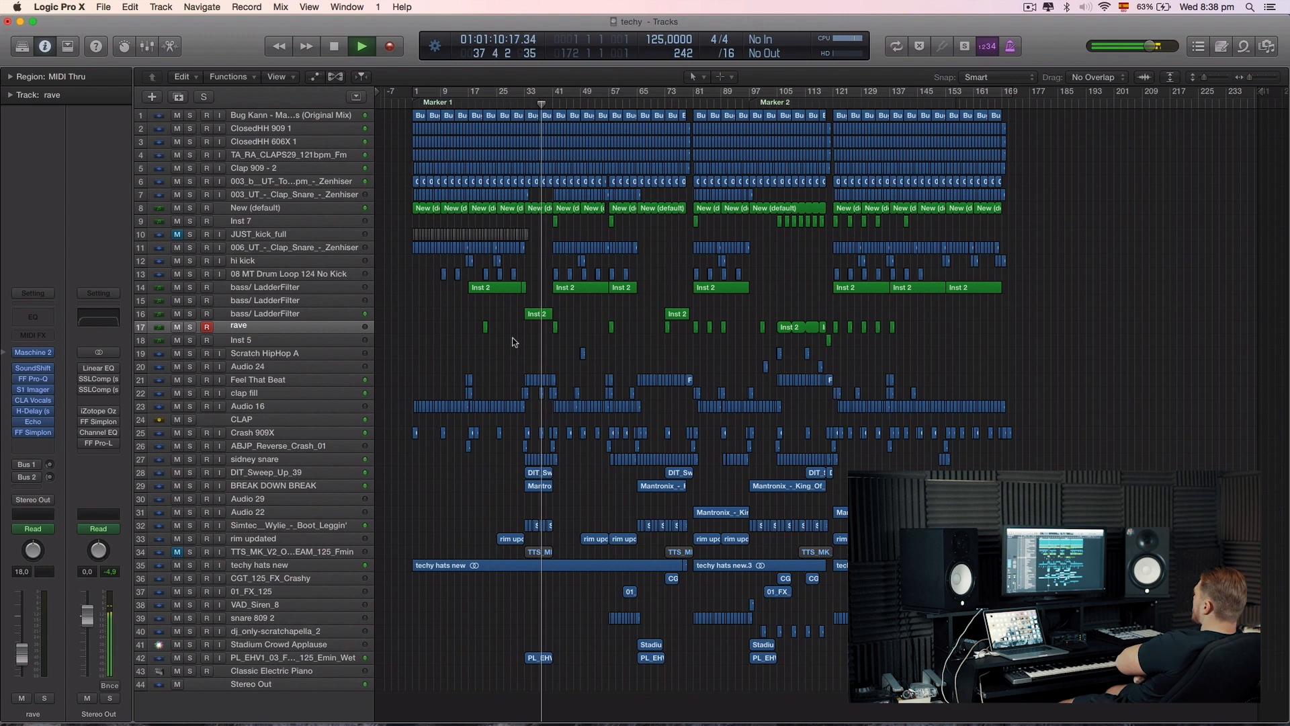
key(space)
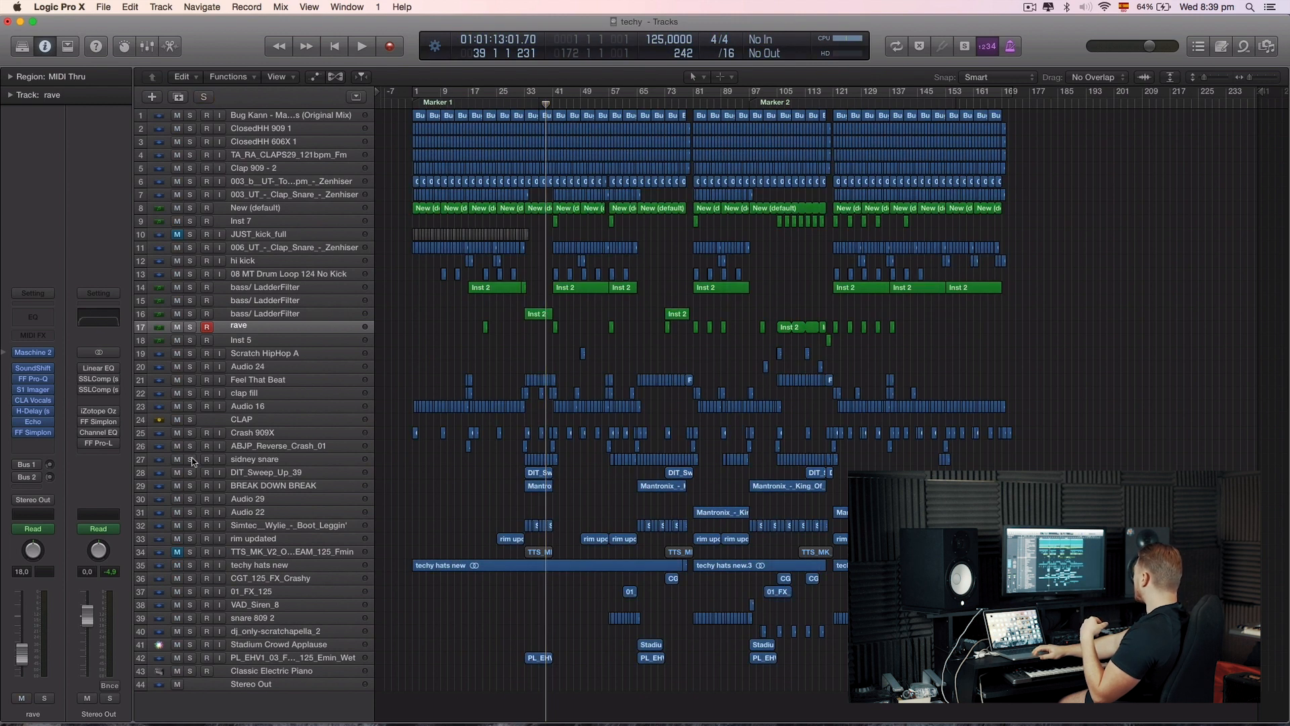
- Audition the Feel That Beat and BREAK DOWN BREAK tracks together in solo, and take Feel That Beat out of the solo
click(189, 392)
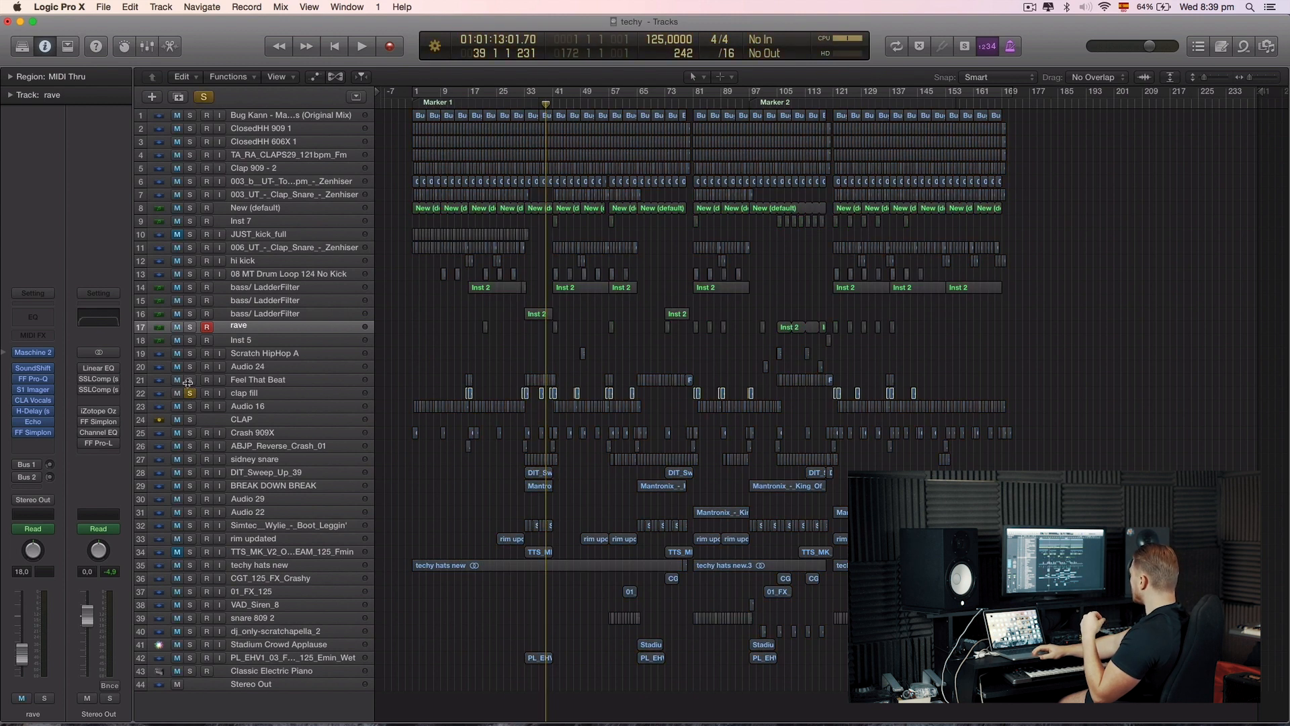
click(189, 379)
click(189, 393)
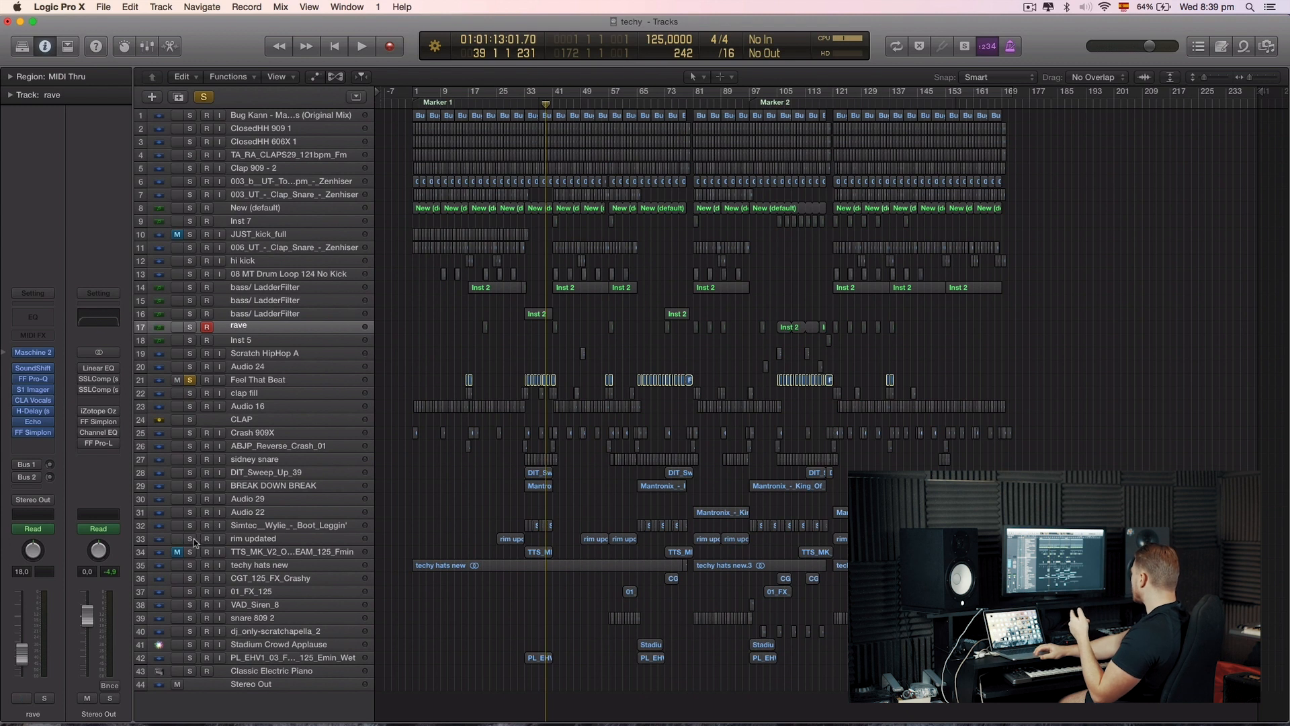
click(190, 485)
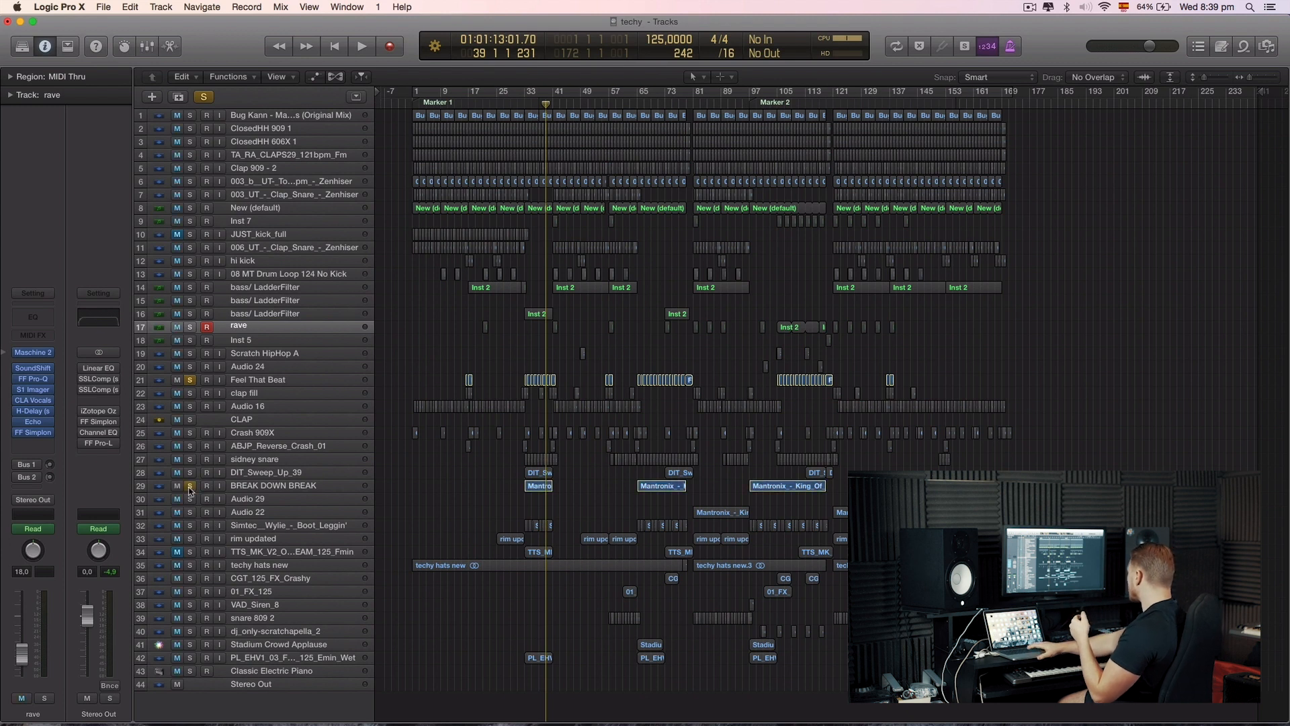
key(space)
key(space)
click(191, 380)
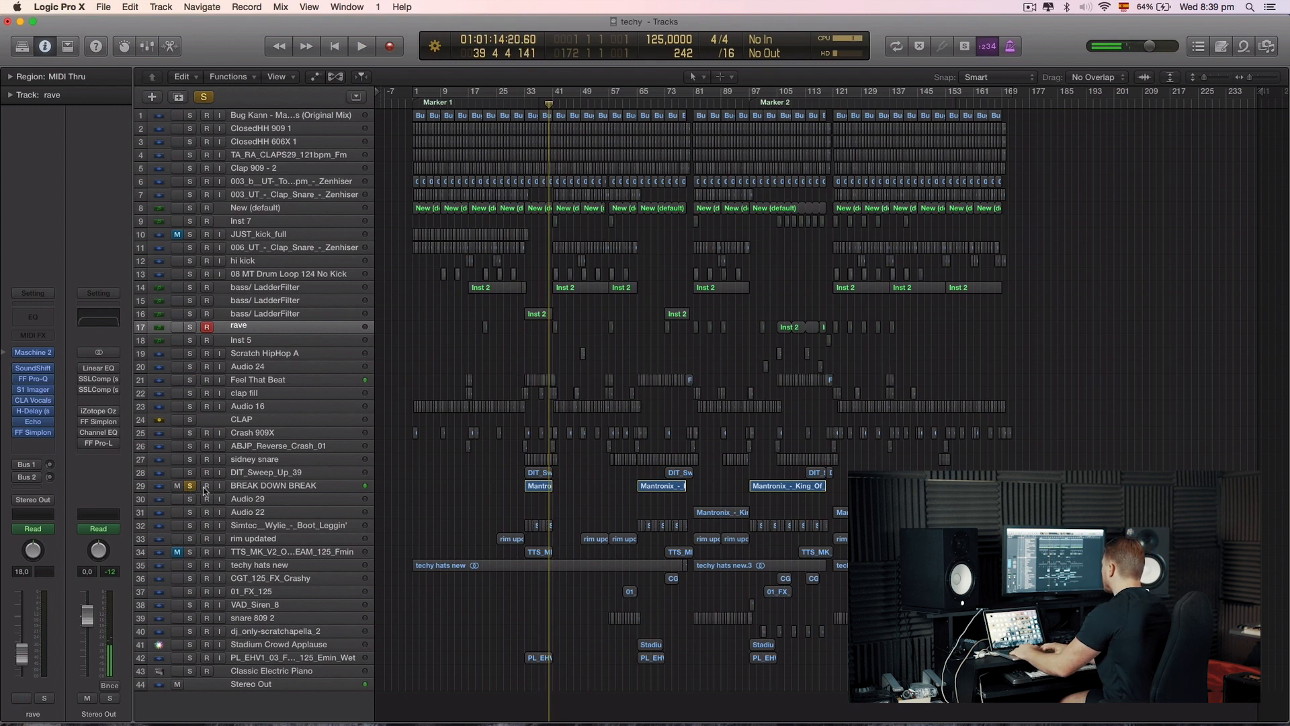
- Add the sidney snare track to the solo and audition it with BREAK DOWN BREAK
click(190, 459)
key(space)
key(space)
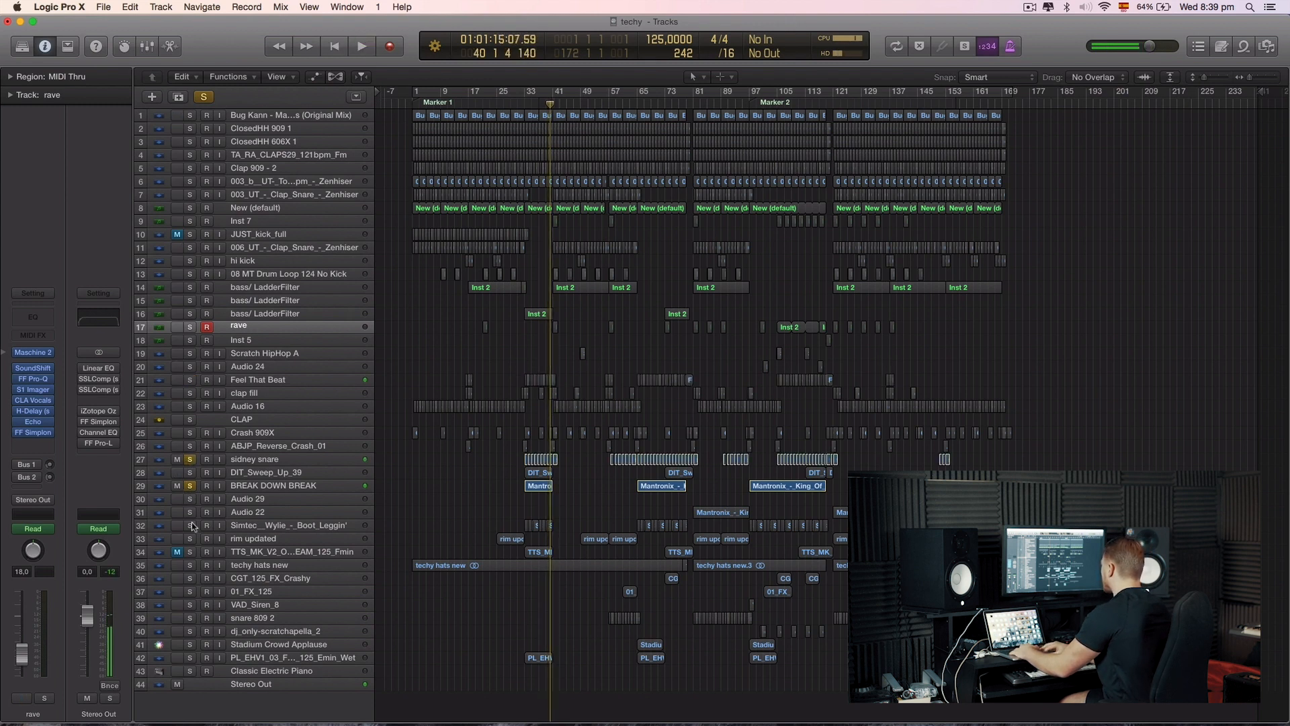
- Replace sidney snare in the solo with the Simtec Wylie Boot Leggin' track, and play both breaks from about bar 33
click(191, 525)
click(191, 459)
key(space)
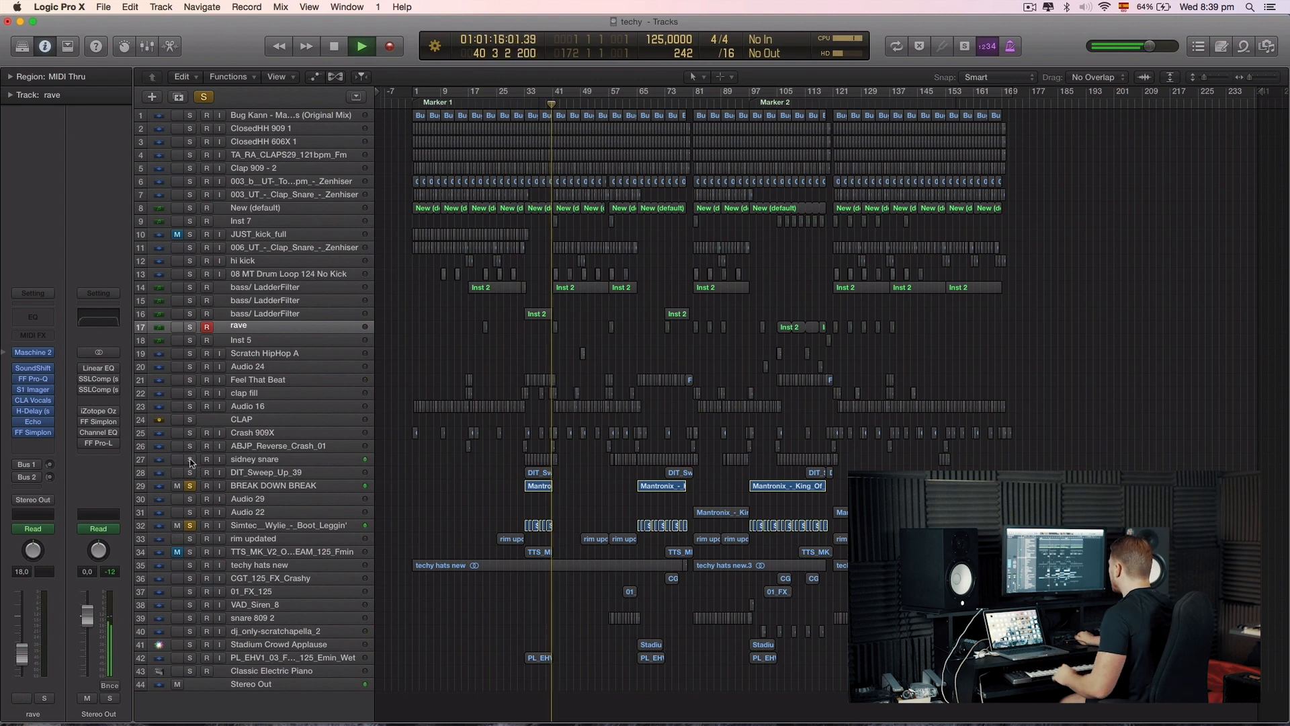
click(524, 103)
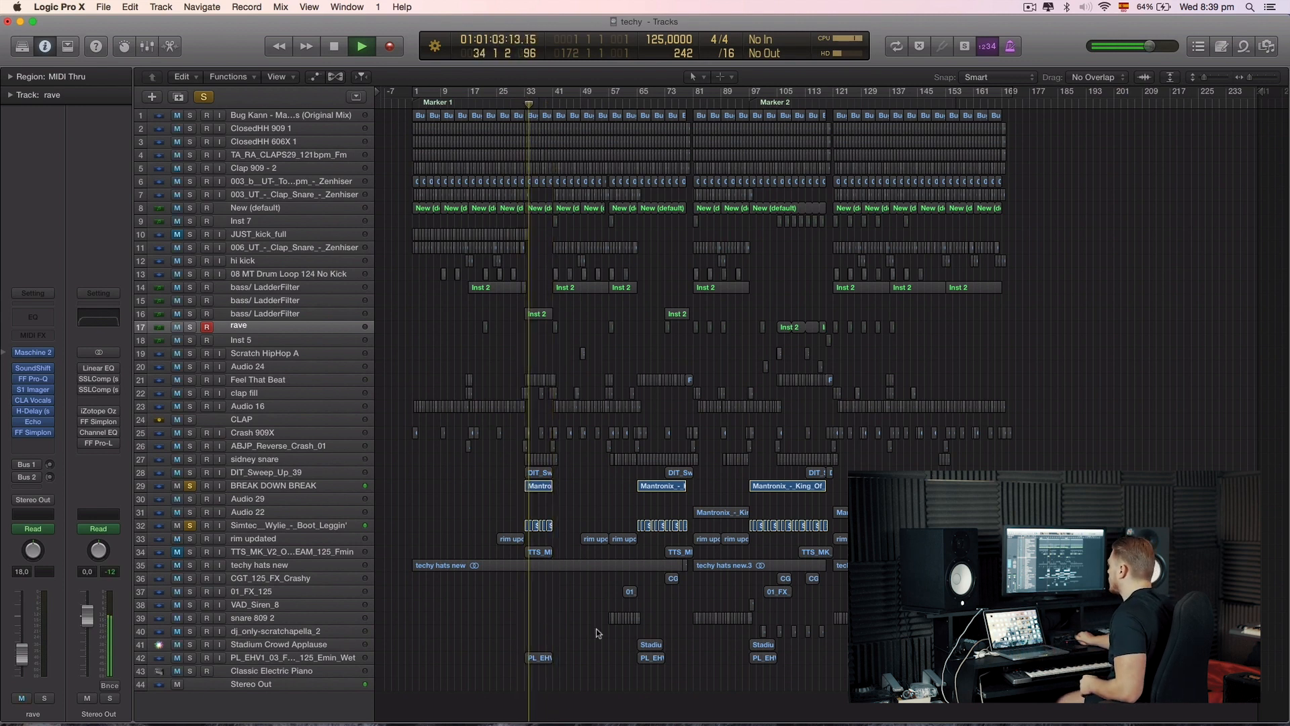
click(288, 525)
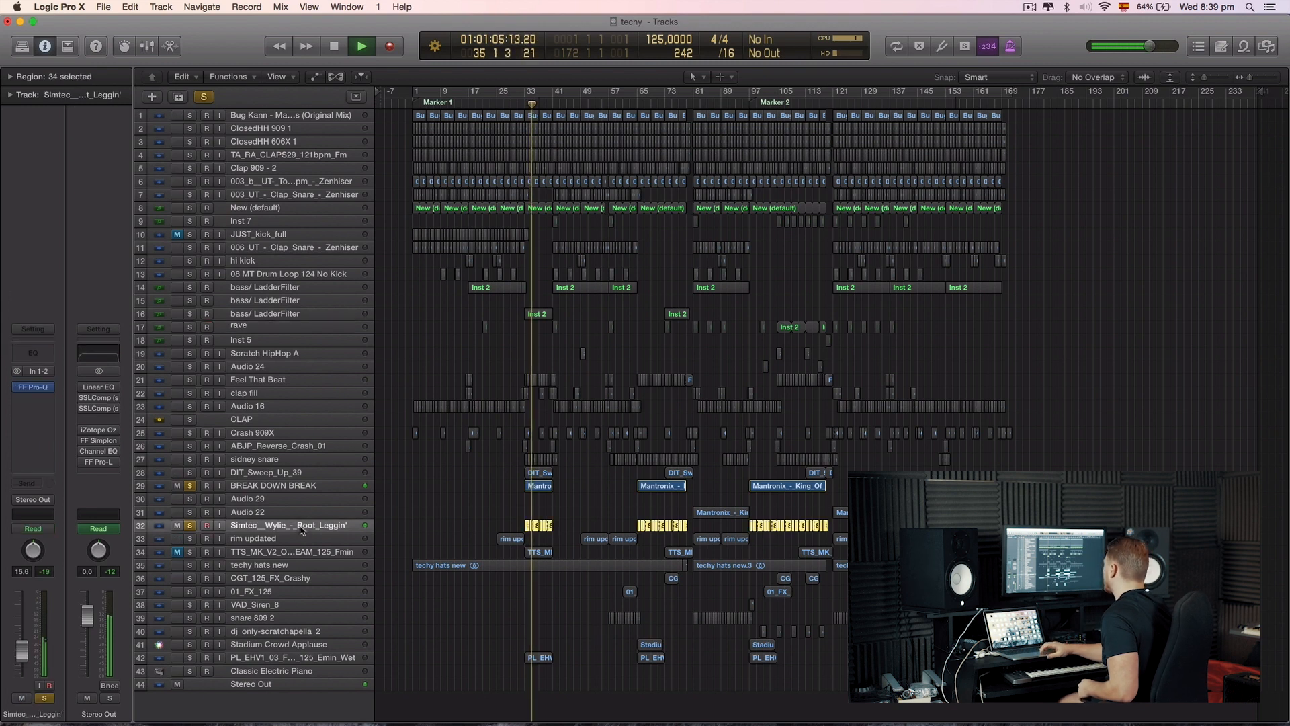
- Examine the low-cut and bell bands in the BREAK DOWN BREAK track's Pro-Q, and close the EQ
click(291, 487)
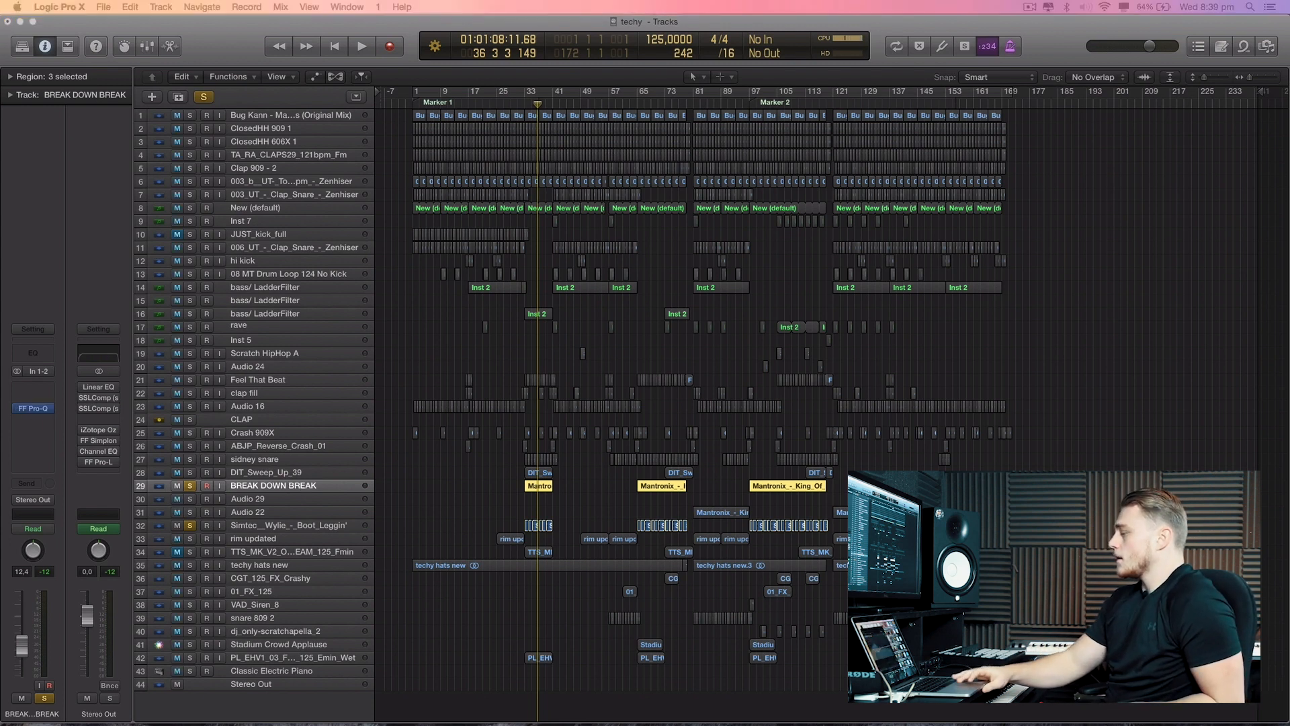
drag(3, 27, 727, 152)
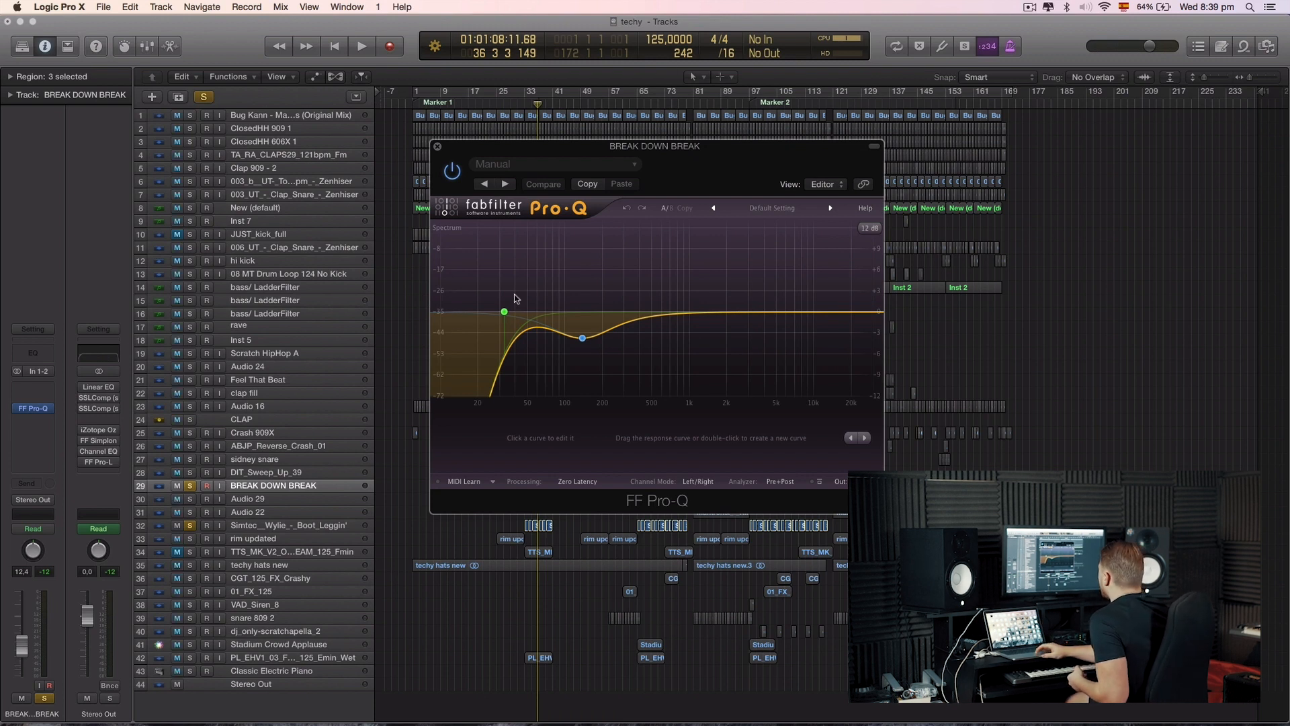
click(504, 311)
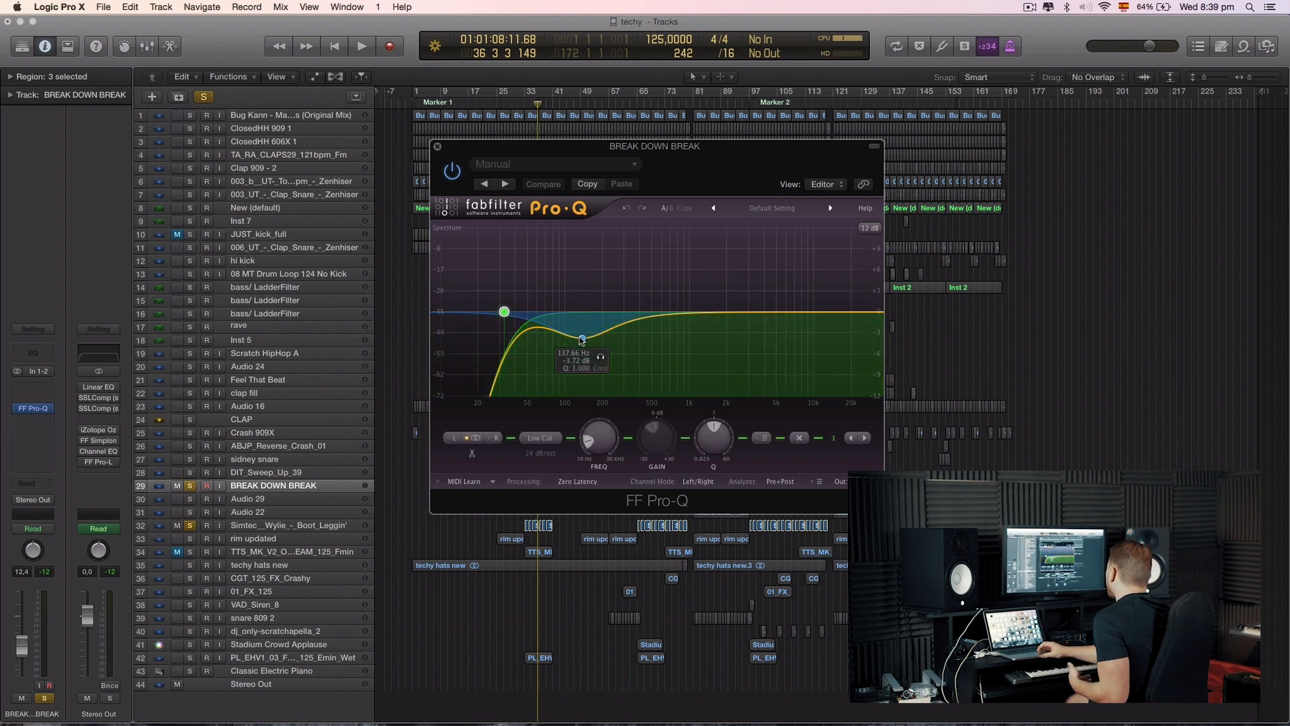
click(438, 147)
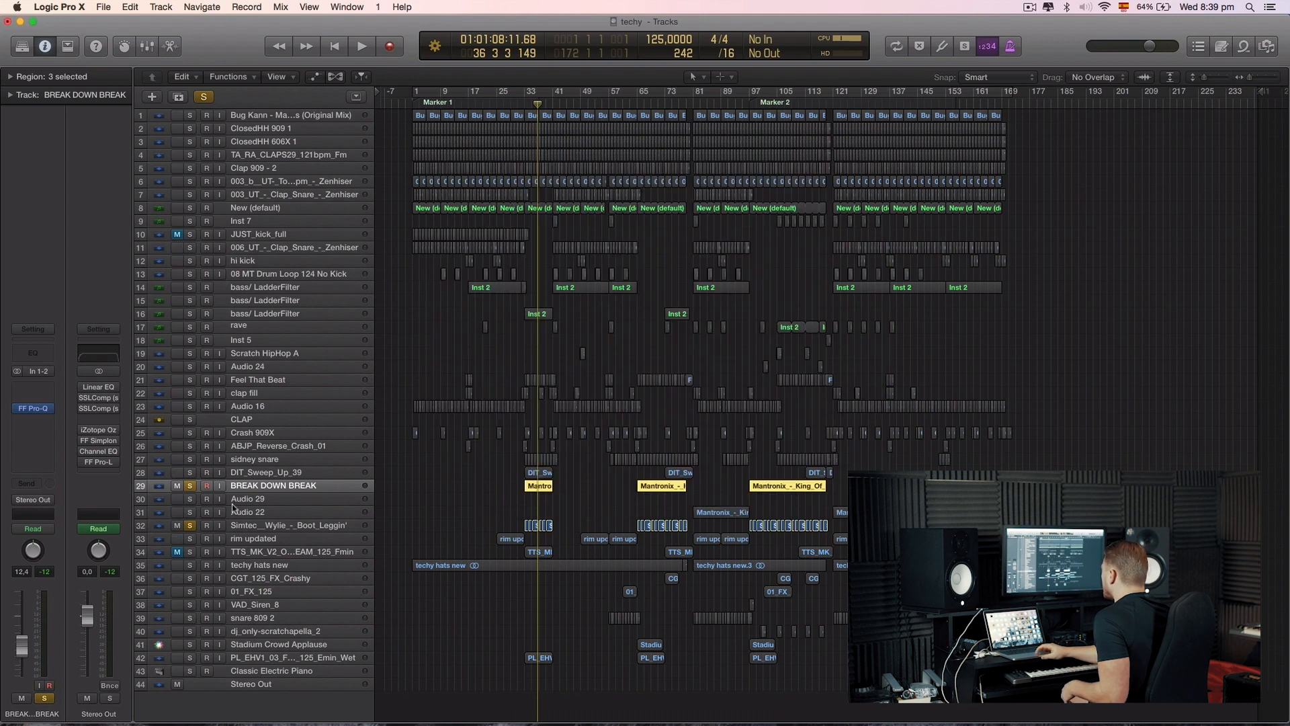
- Open the Pro-Q on the Simtec Wylie Boot Leggin' track to examine its low-frequency curve, and close it
click(250, 528)
click(37, 388)
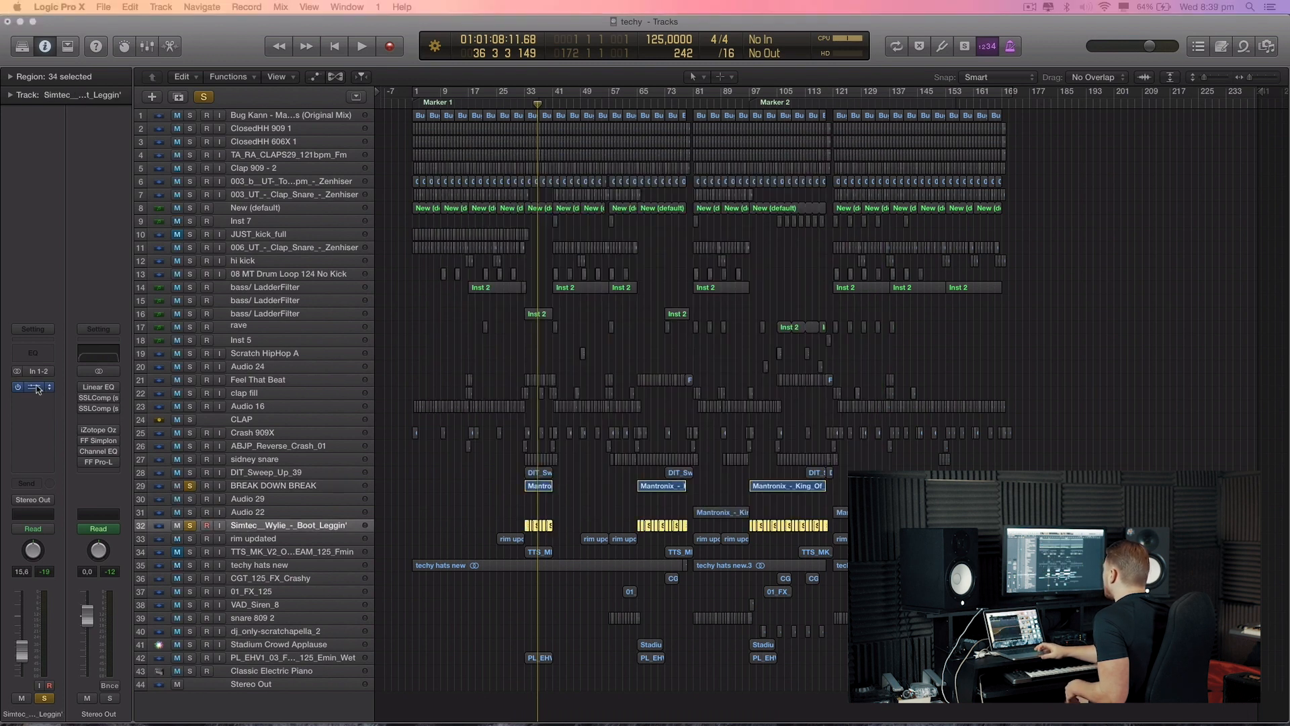
drag(0, 94, 678, 195)
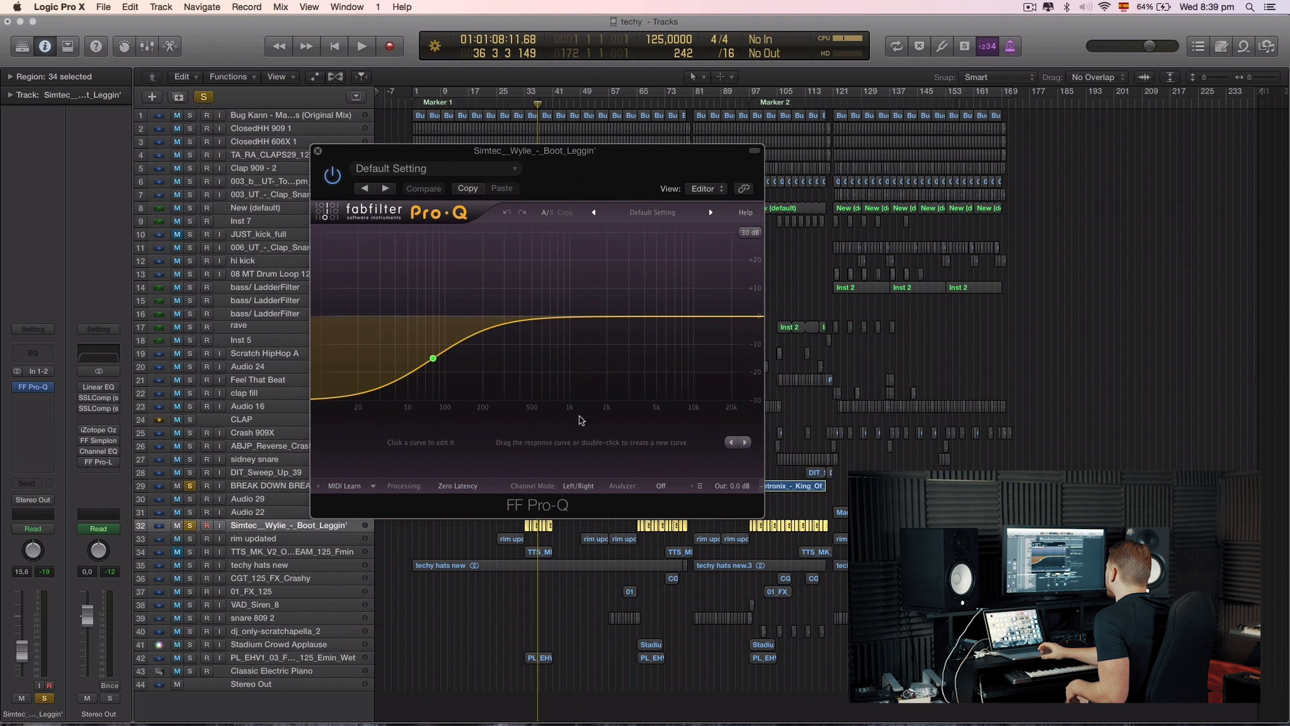
click(317, 152)
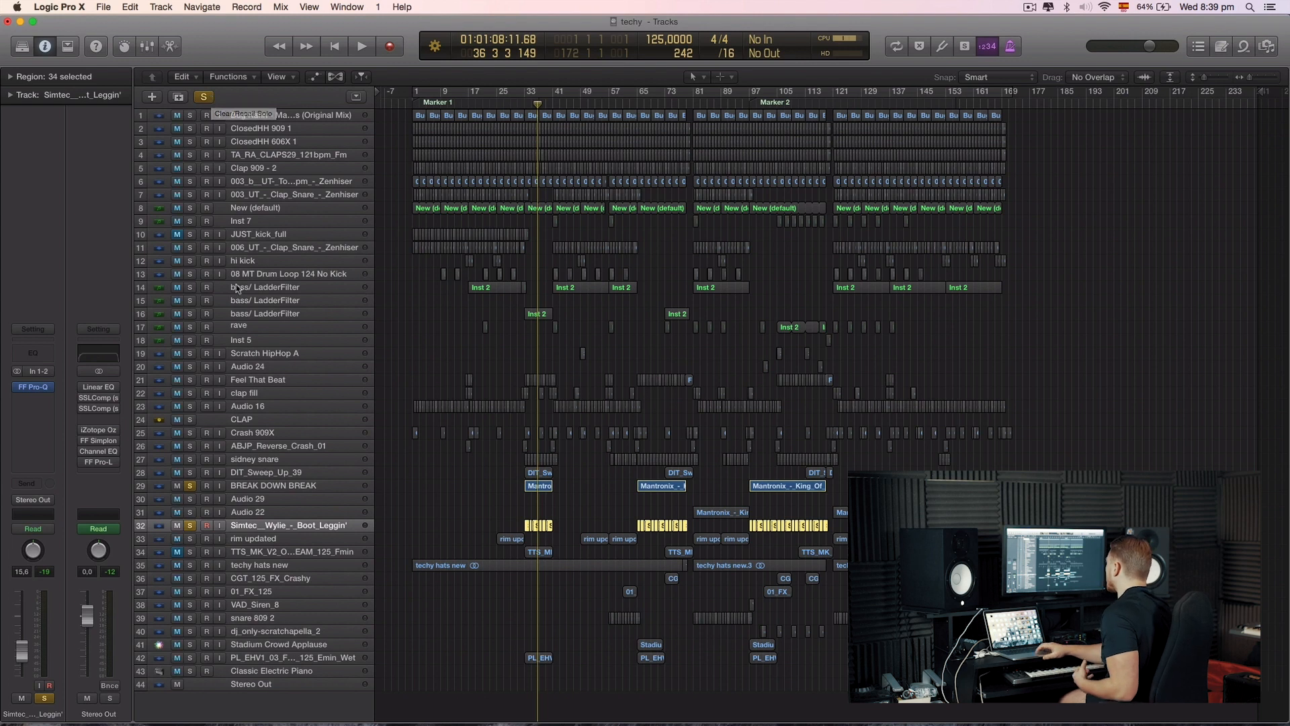
- Select the track 16 bass/ LadderFilter to look at its regions and channel strip
click(276, 316)
scroll(445, 302, down, 1)
scroll(445, 302, up, 1)
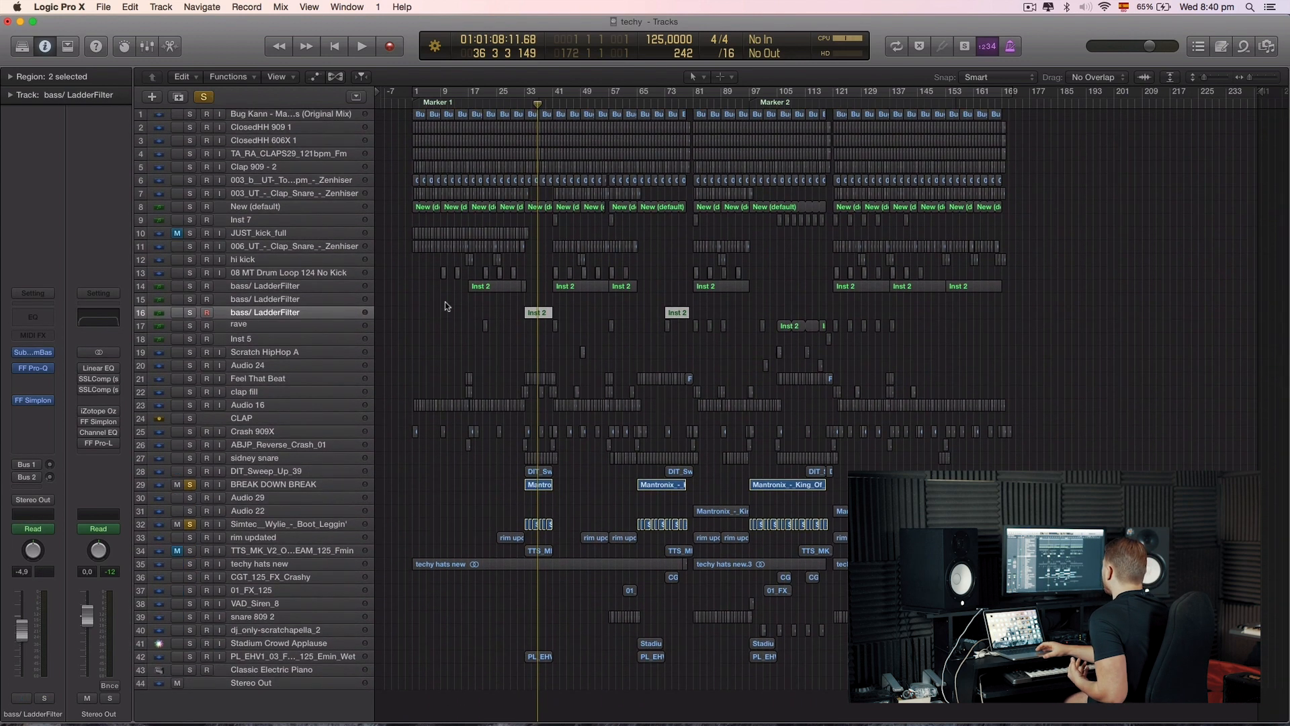
- Solo only the sidney snare track, taking BREAK DOWN BREAK and the Simtec Wylie track out of the solo
click(191, 460)
click(191, 484)
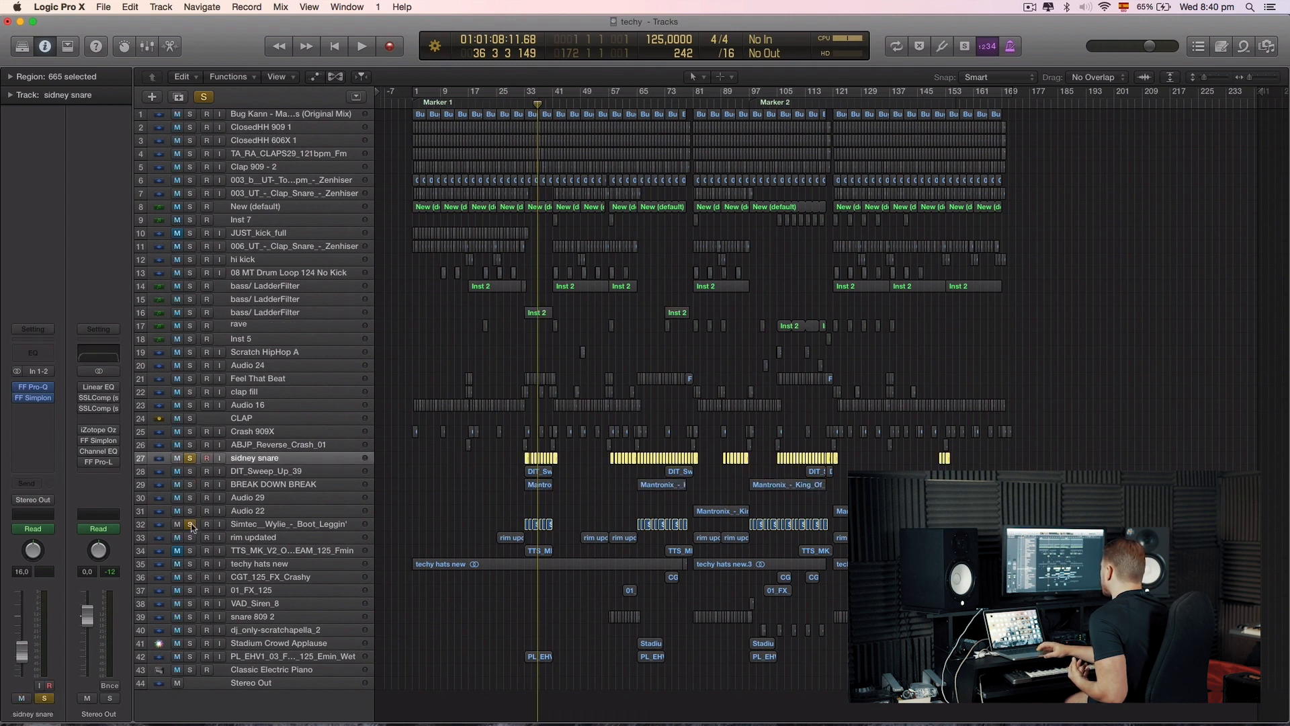
click(191, 524)
click(462, 504)
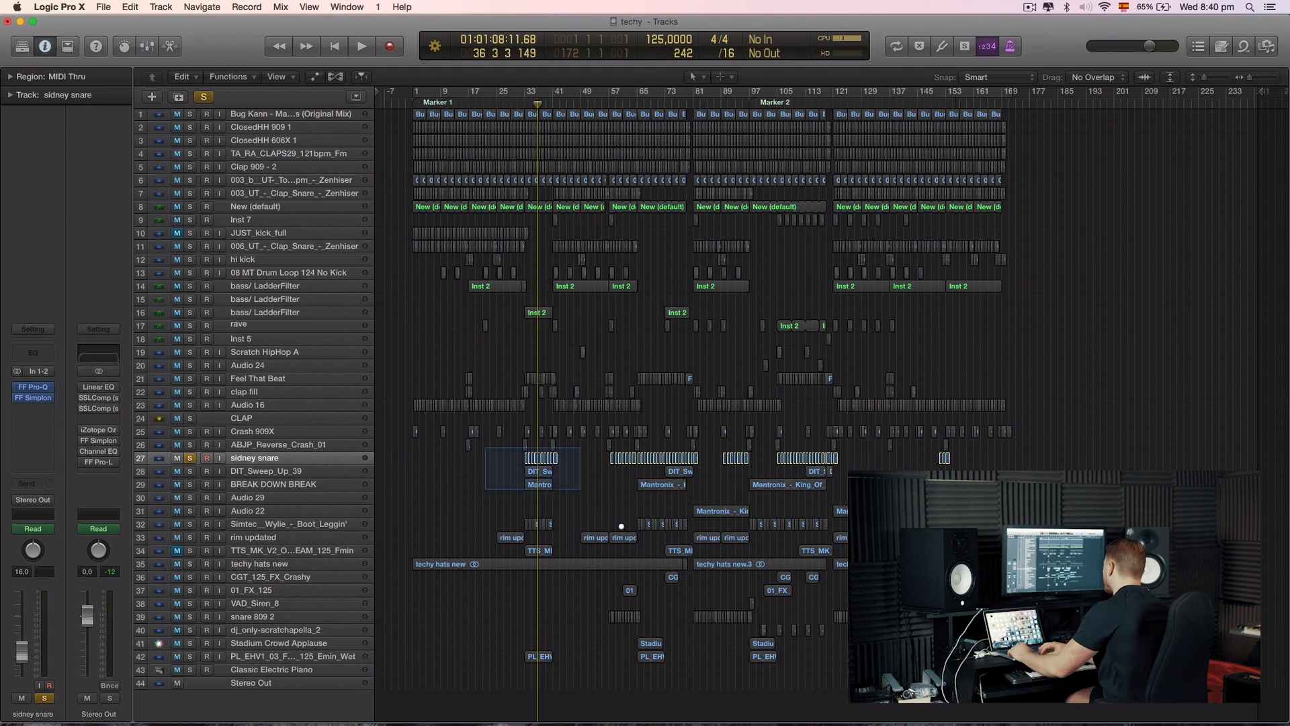
- Set a cycle range from bar 33 to bar 41 over the sidney snare roll
drag(622, 526, 637, 536)
scroll(637, 519, up, 3)
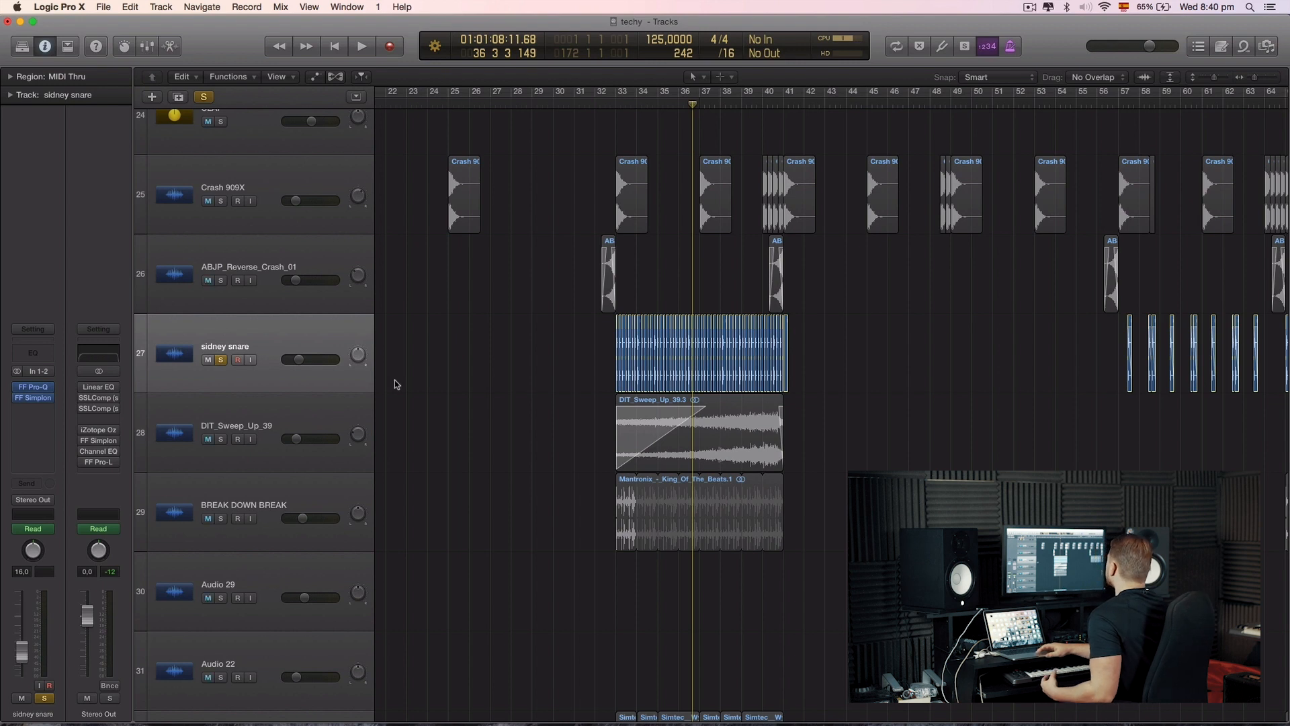
click(230, 348)
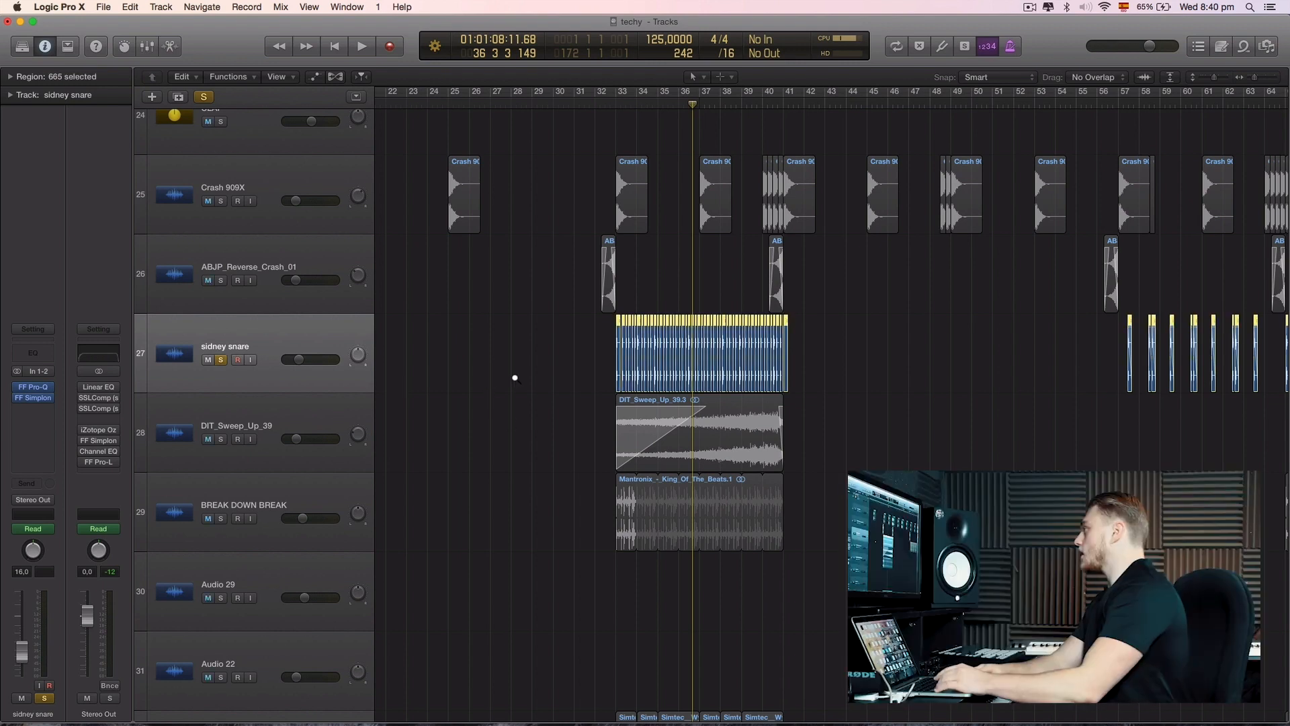
scroll(634, 391, up, 5)
drag(604, 92, 905, 190)
click(946, 251)
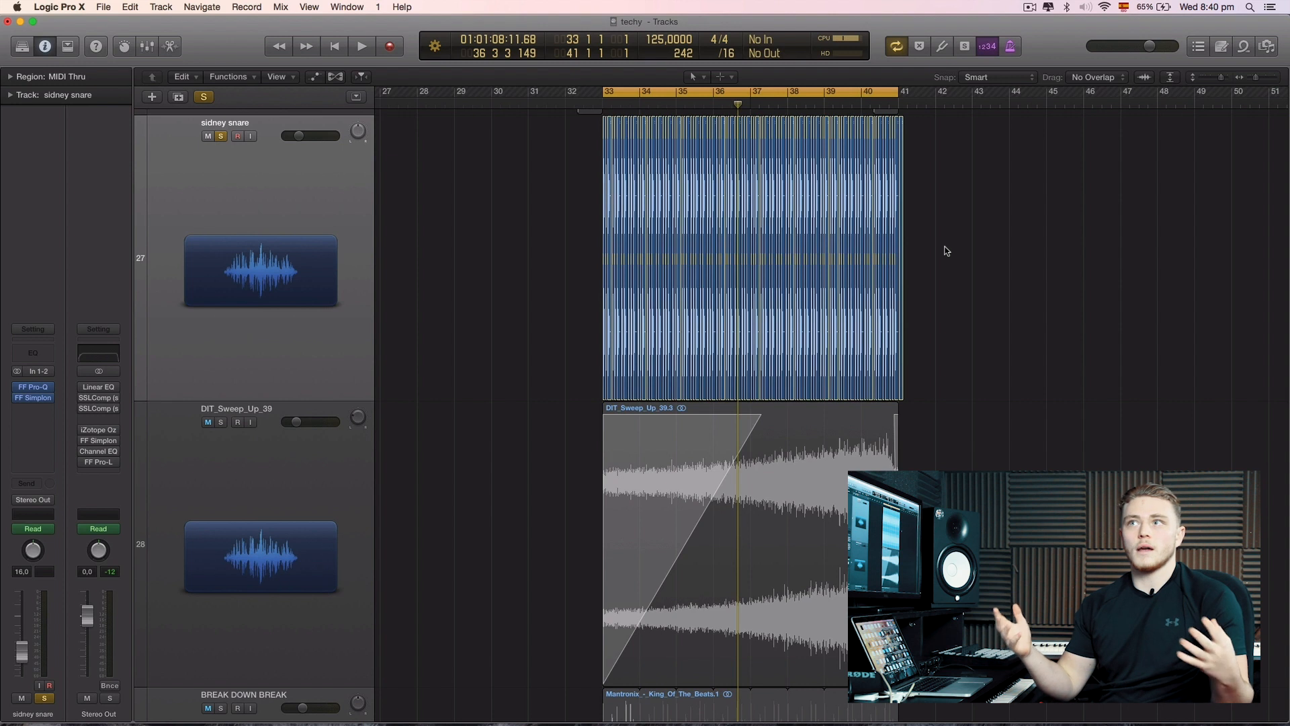
- Play the soloed snare roll, examine its FF Simplon Filter 1 frequency automation, and hide the automation
key(space)
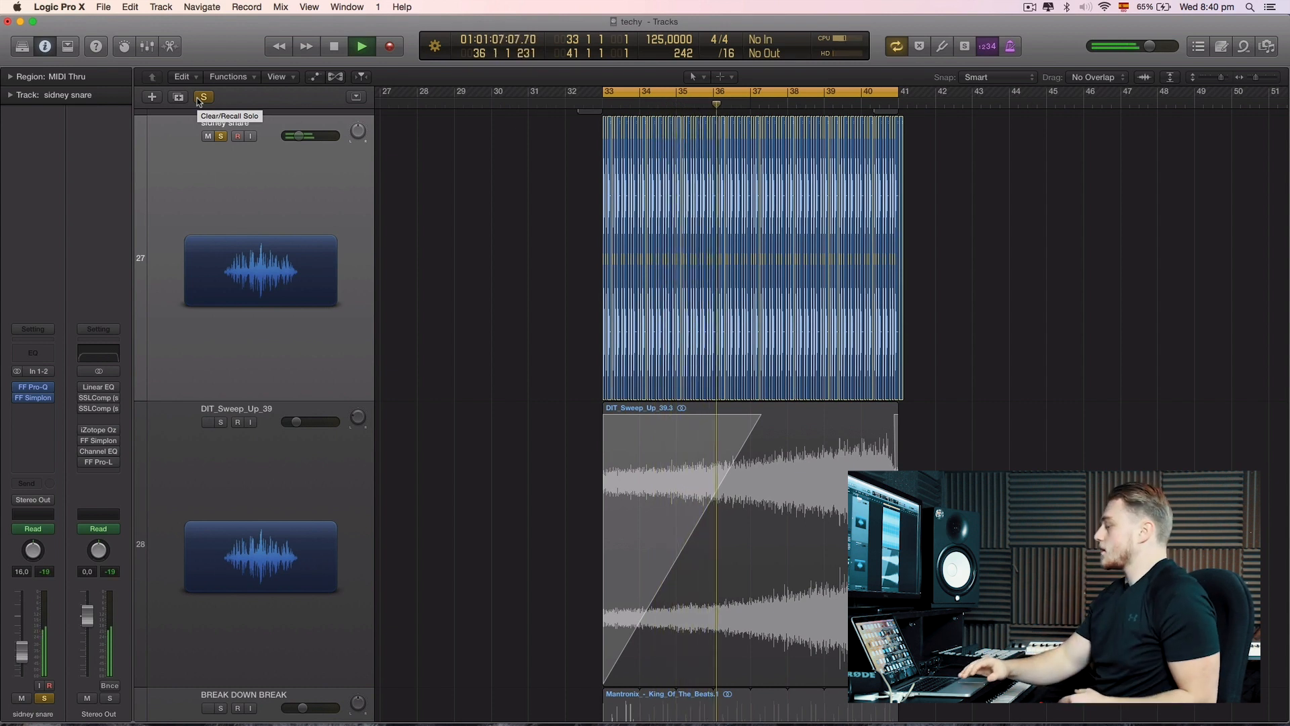
key(a)
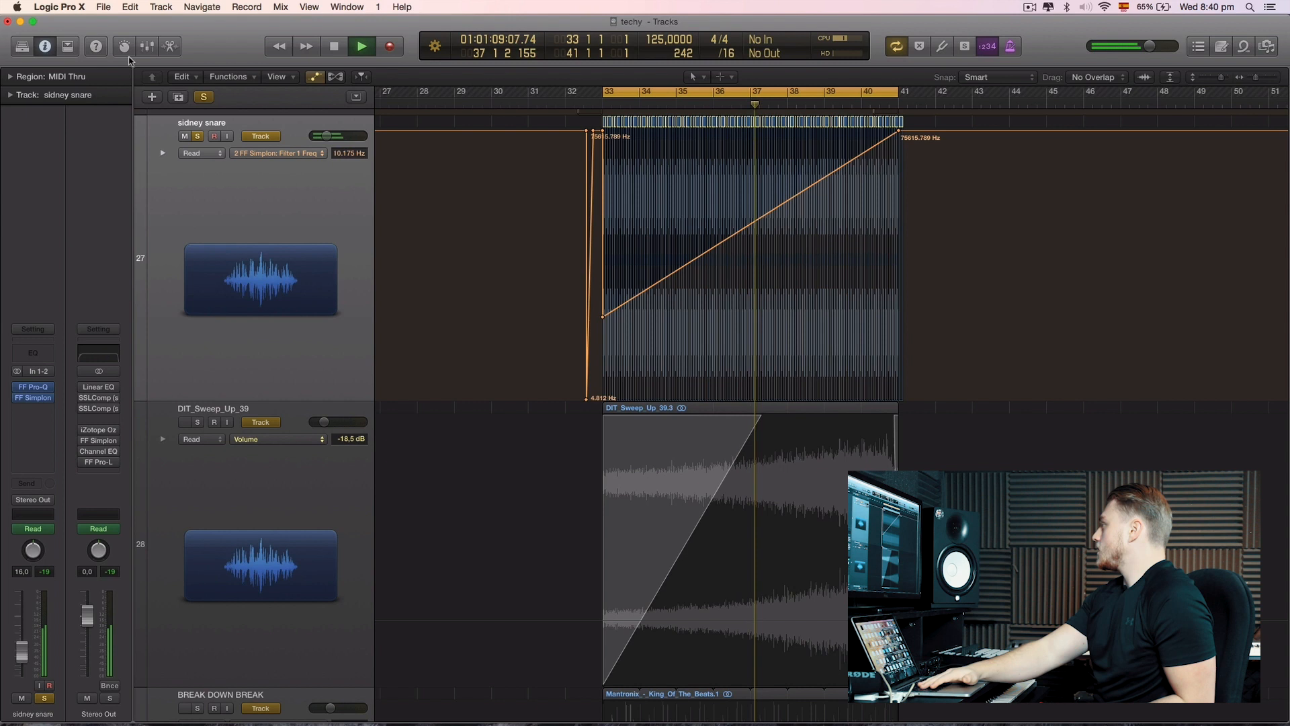
key(a)
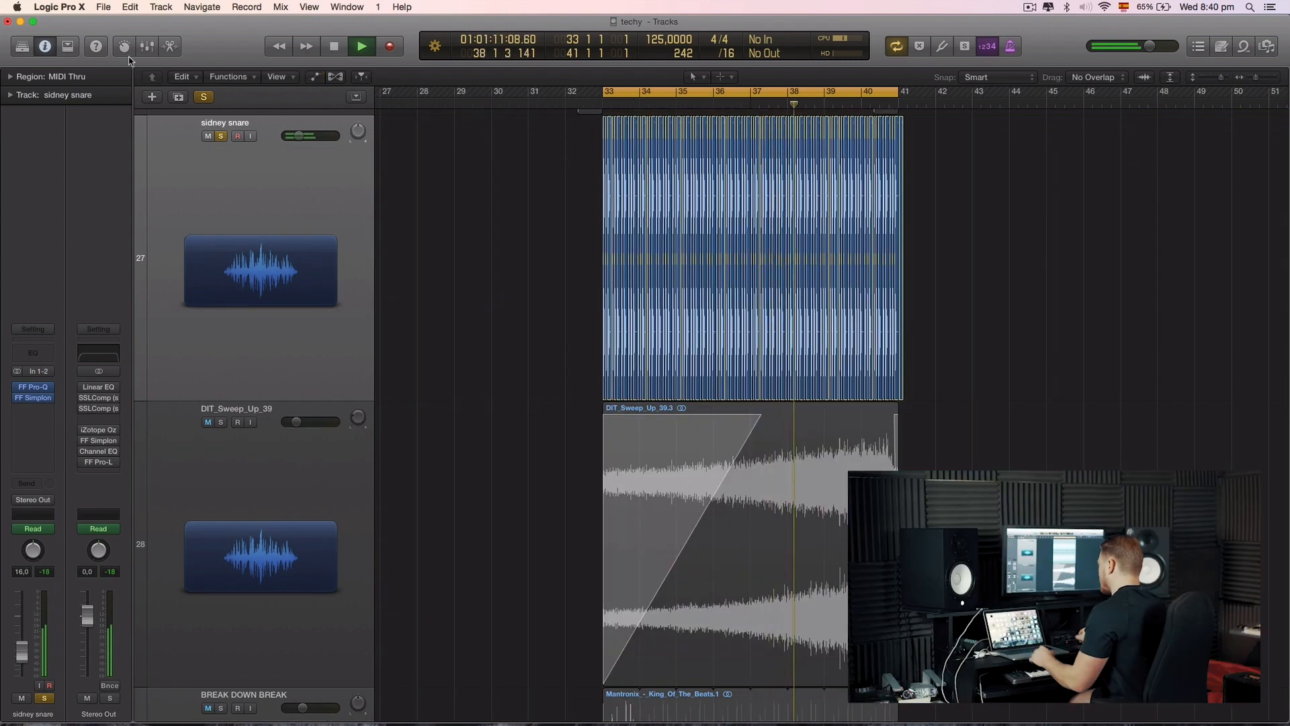
- Turn off the cycle and the solo, and play the arrangement past bar 41 with all tracks in view
key(c)
key(s)
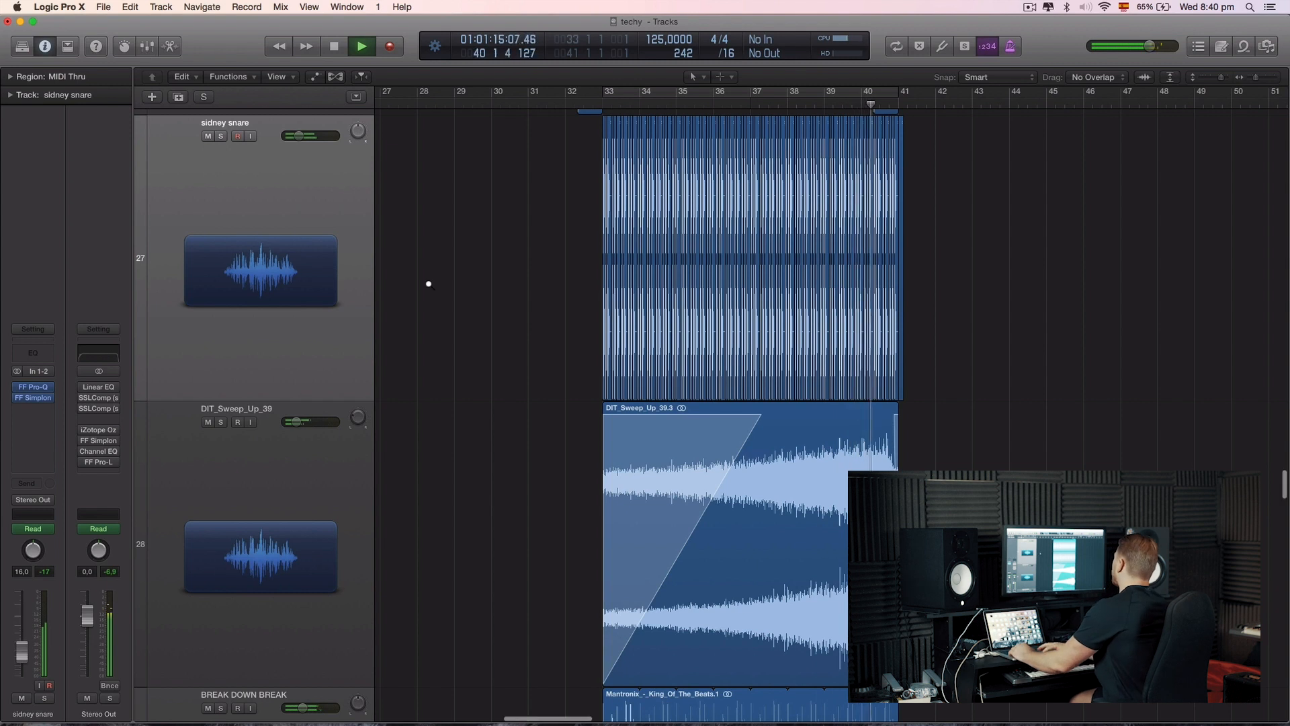
key(z)
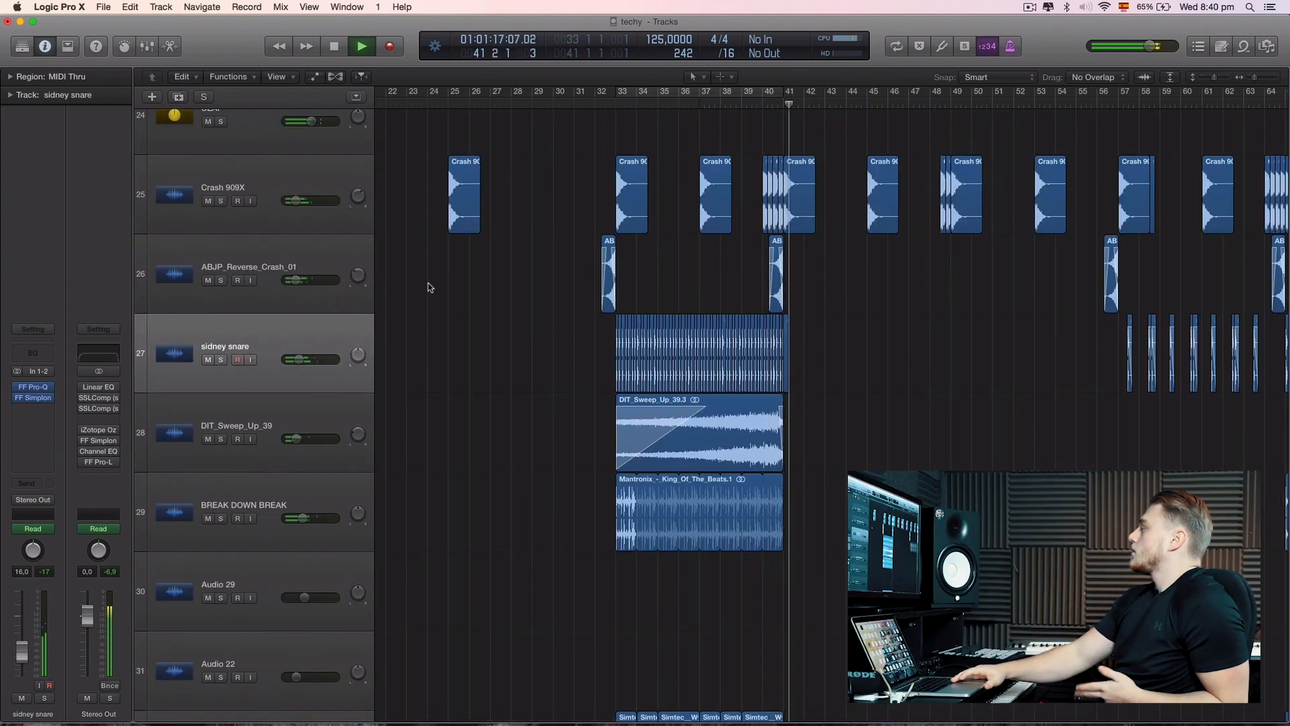
drag(1214, 76, 1186, 80)
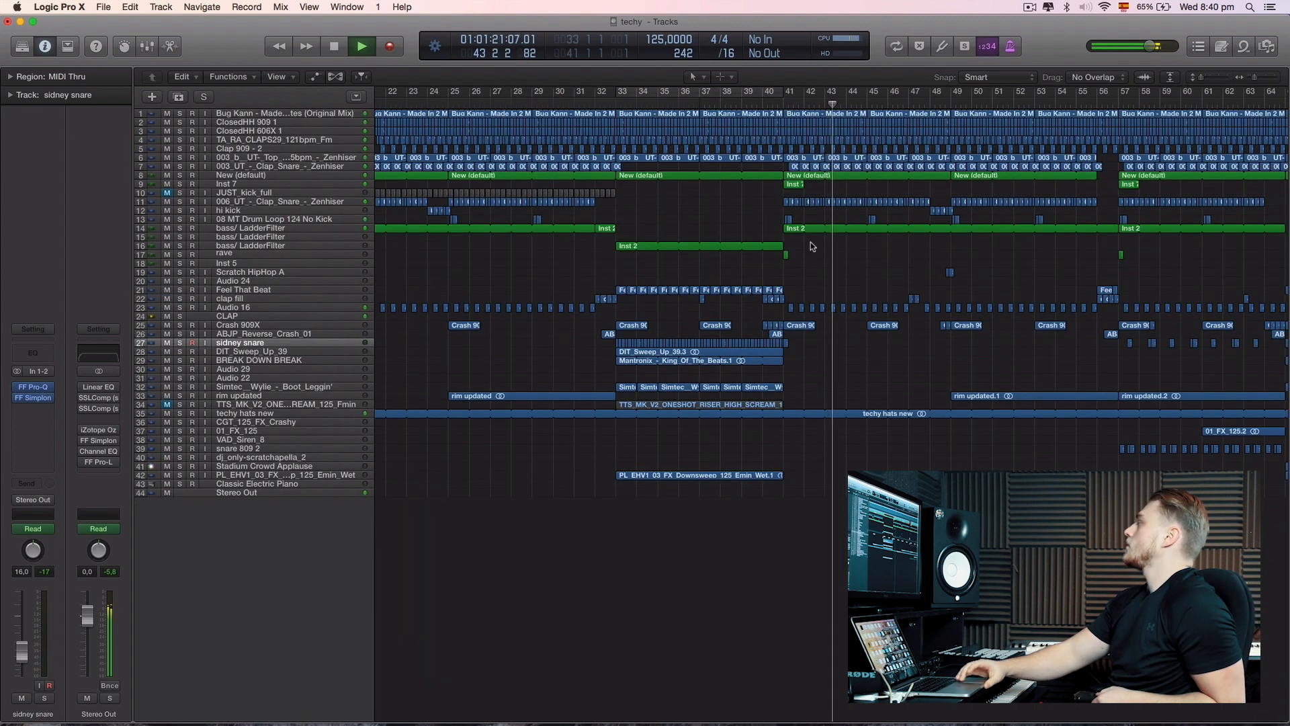
scroll(813, 246, right, 3)
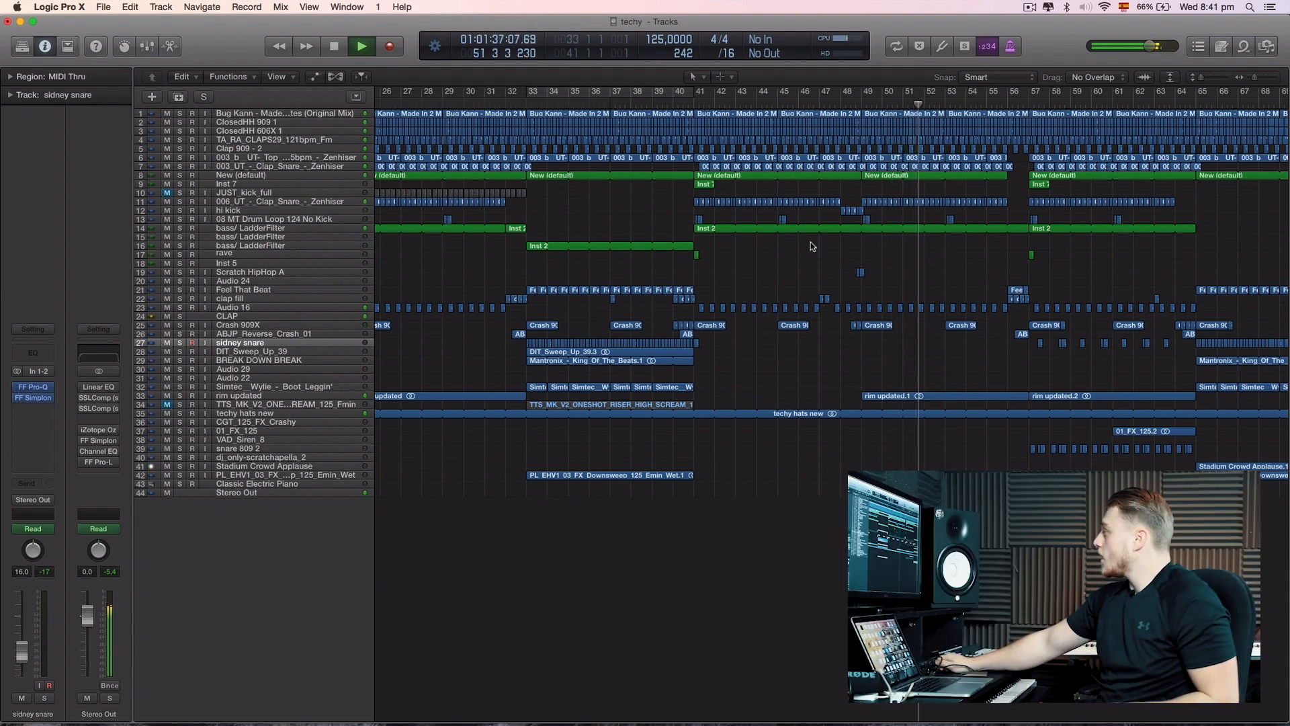
- Stop playback and set a cycle range from bar 49 to bar 66
key(space)
scroll(769, 153, right, 5)
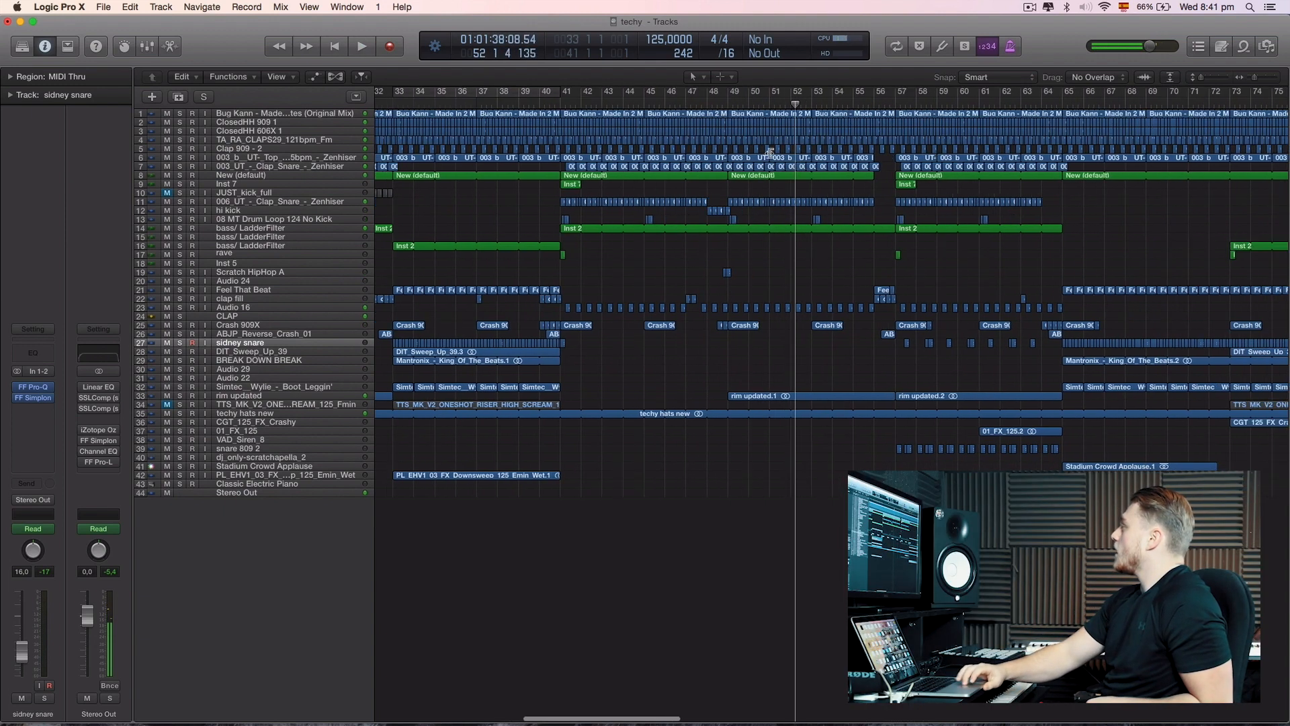
drag(725, 96, 1084, 94)
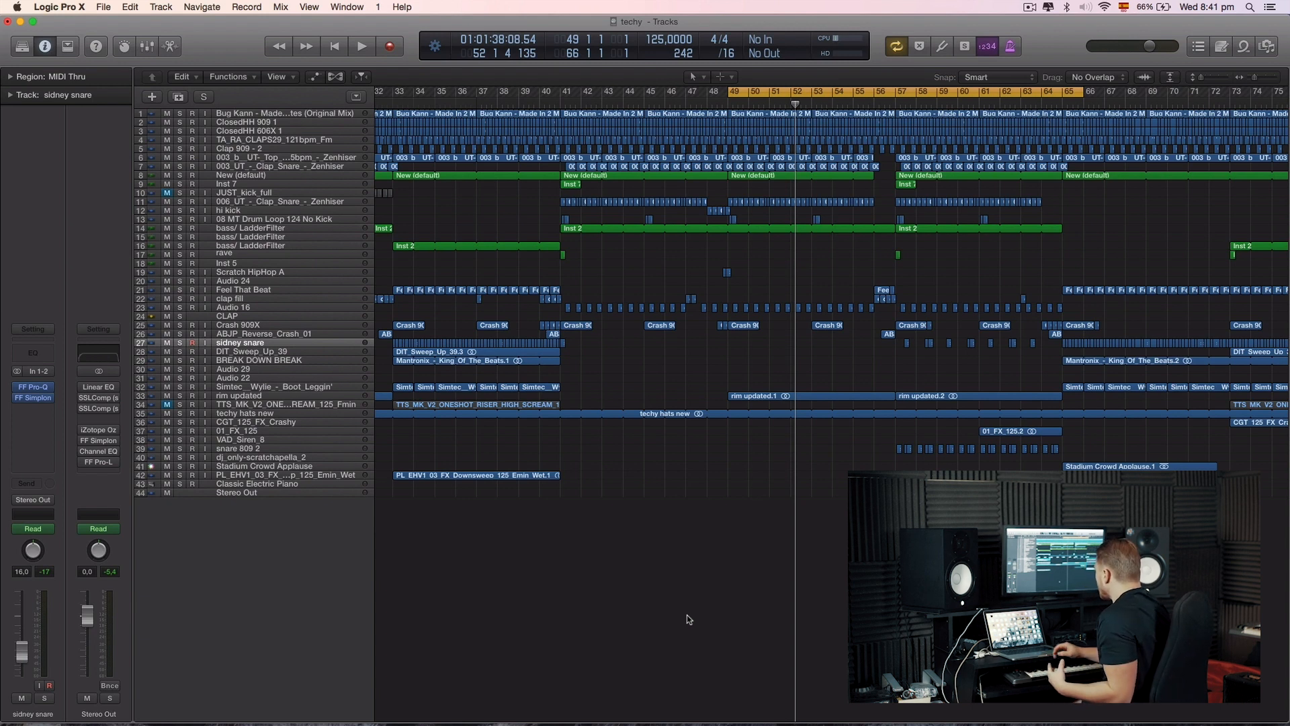
- Solo the rim updated track and audition it within the cycle range
click(180, 395)
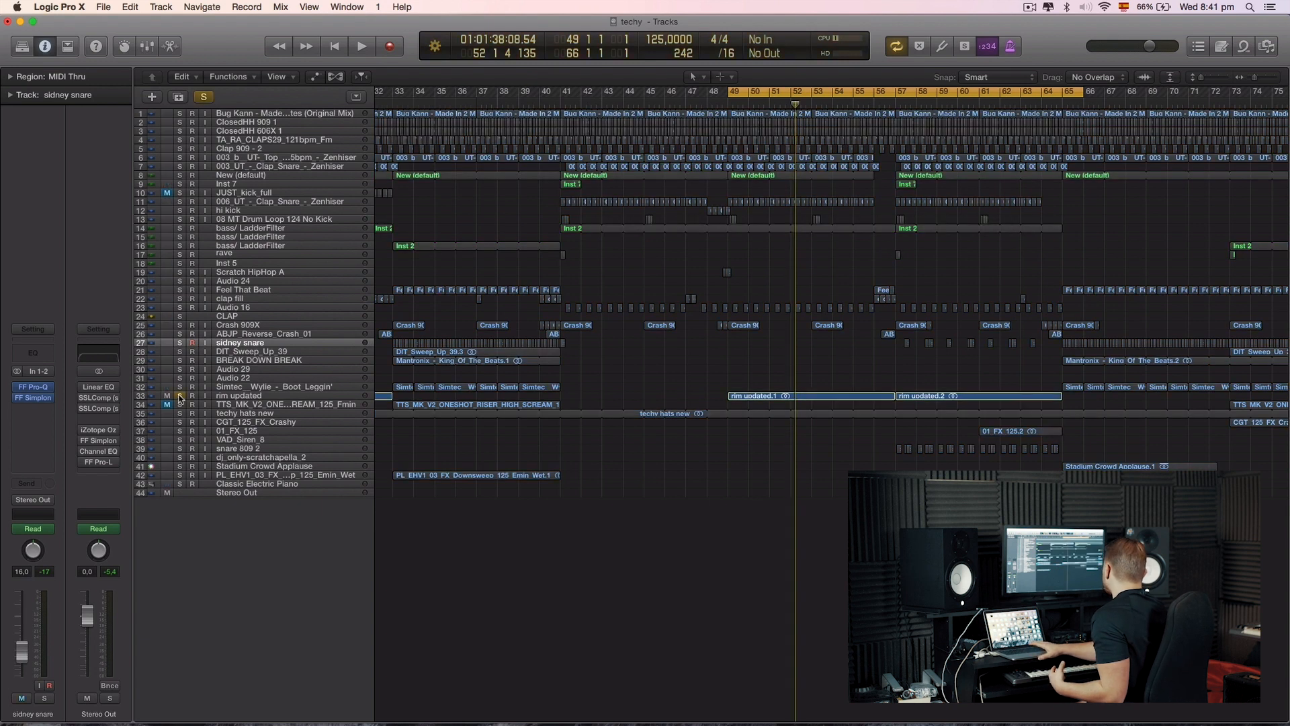
key(space)
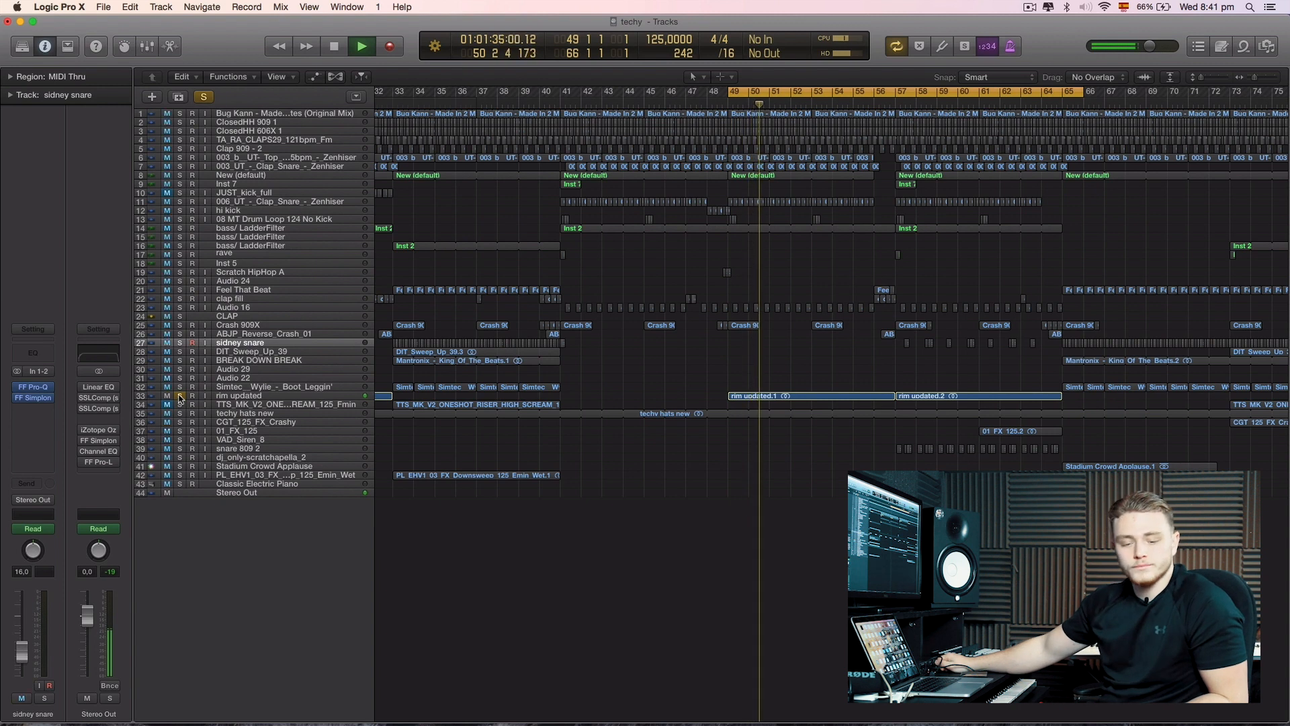
key(space)
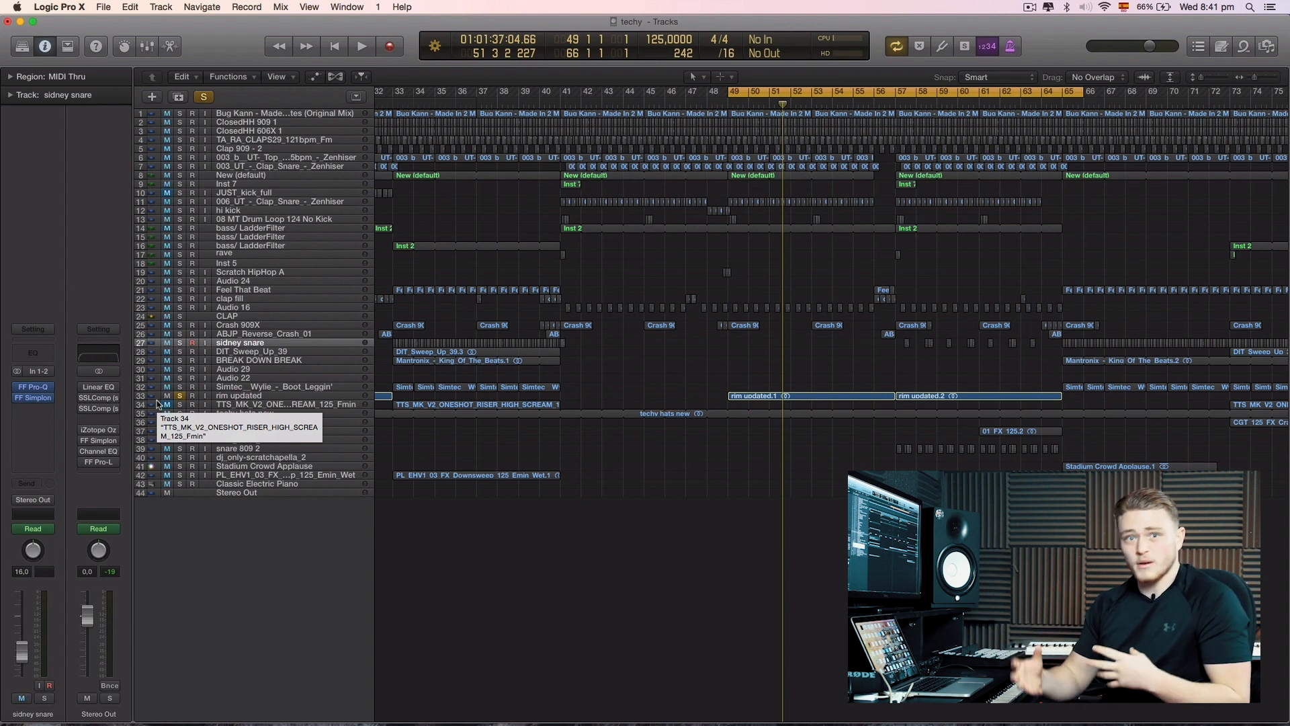
- Take rim updated out of solo and play the full arrangement past bar 57 with the cycle turned off
click(179, 395)
key(space)
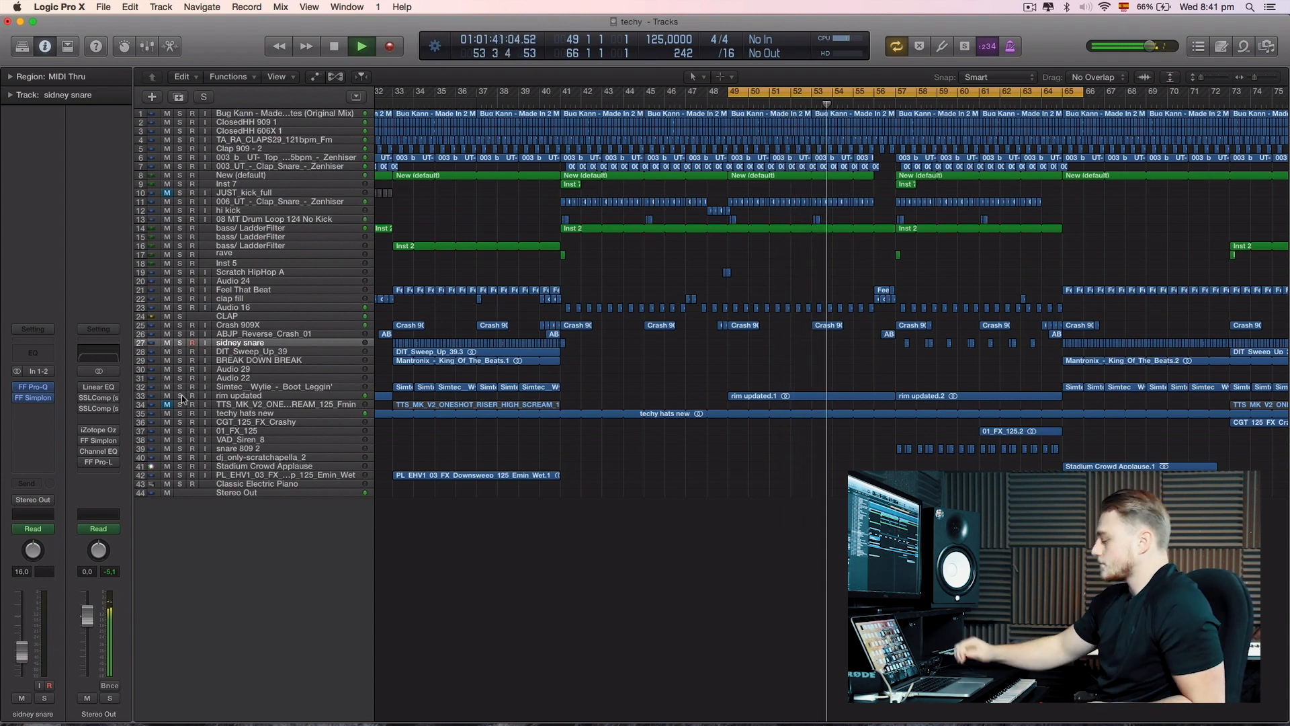
key(c)
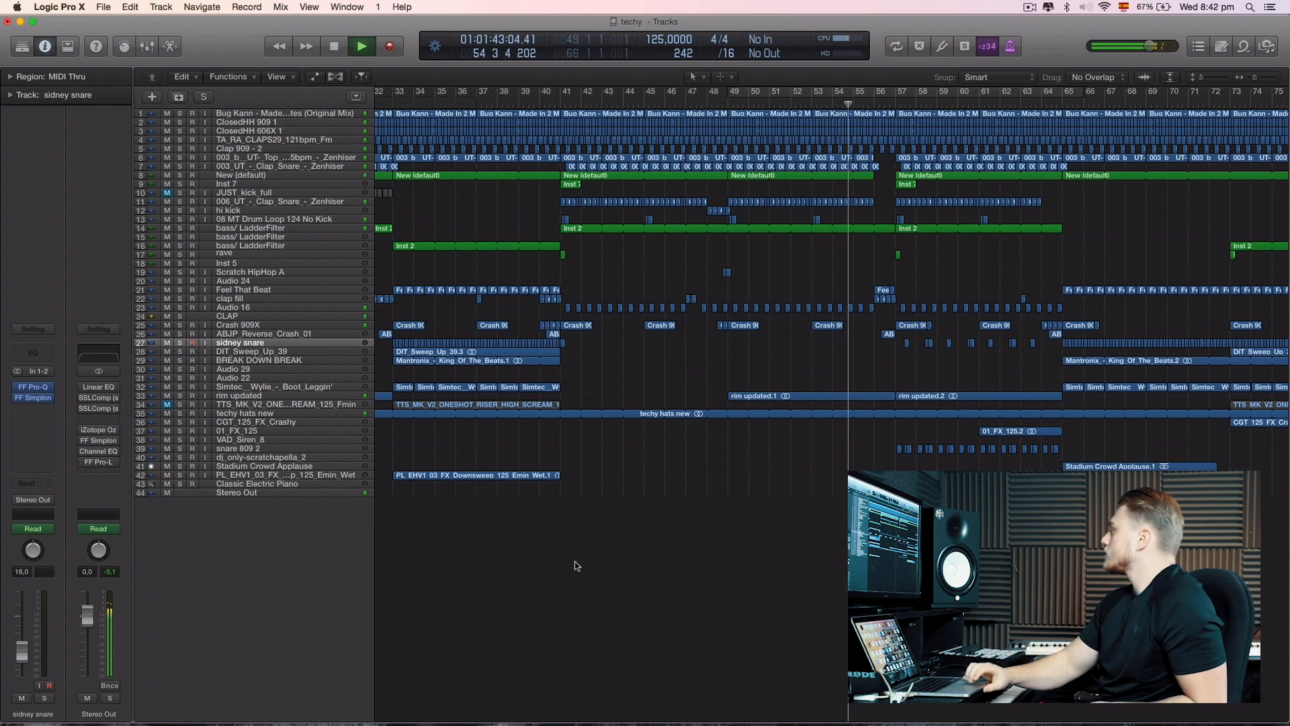
scroll(619, 561, down, 2)
scroll(607, 559, down, 8)
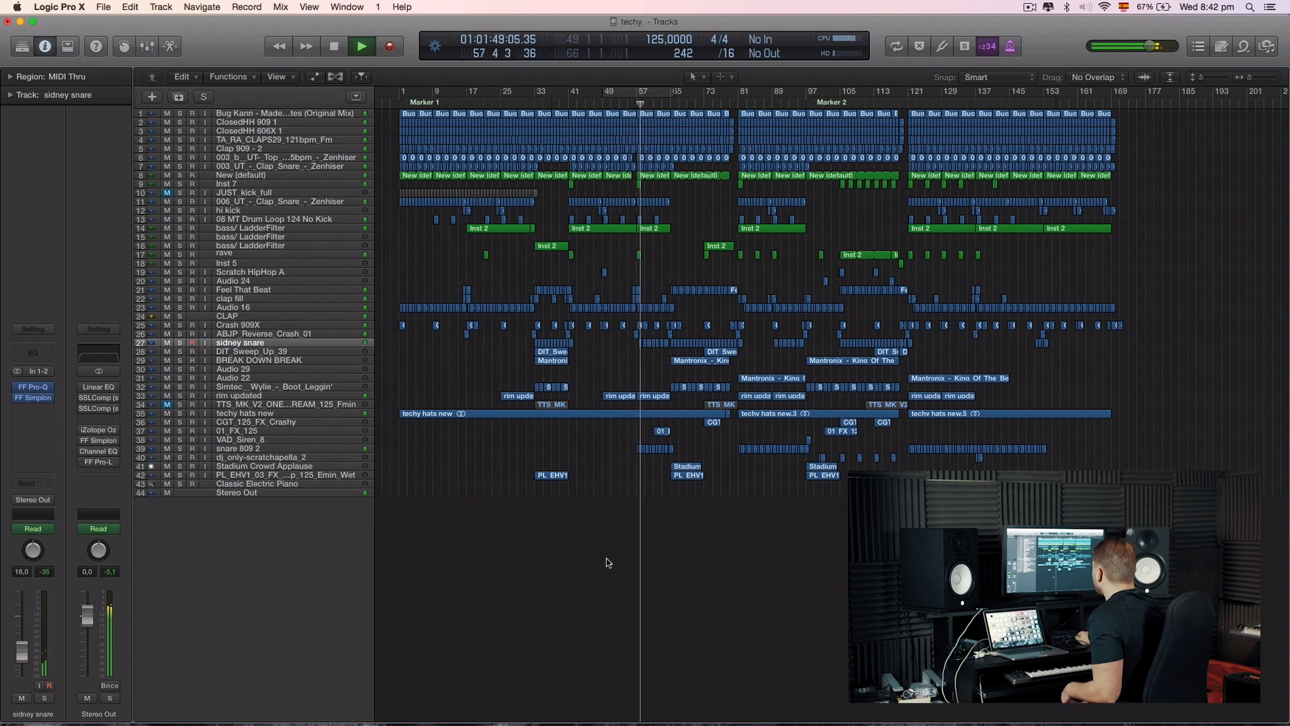
key(space)
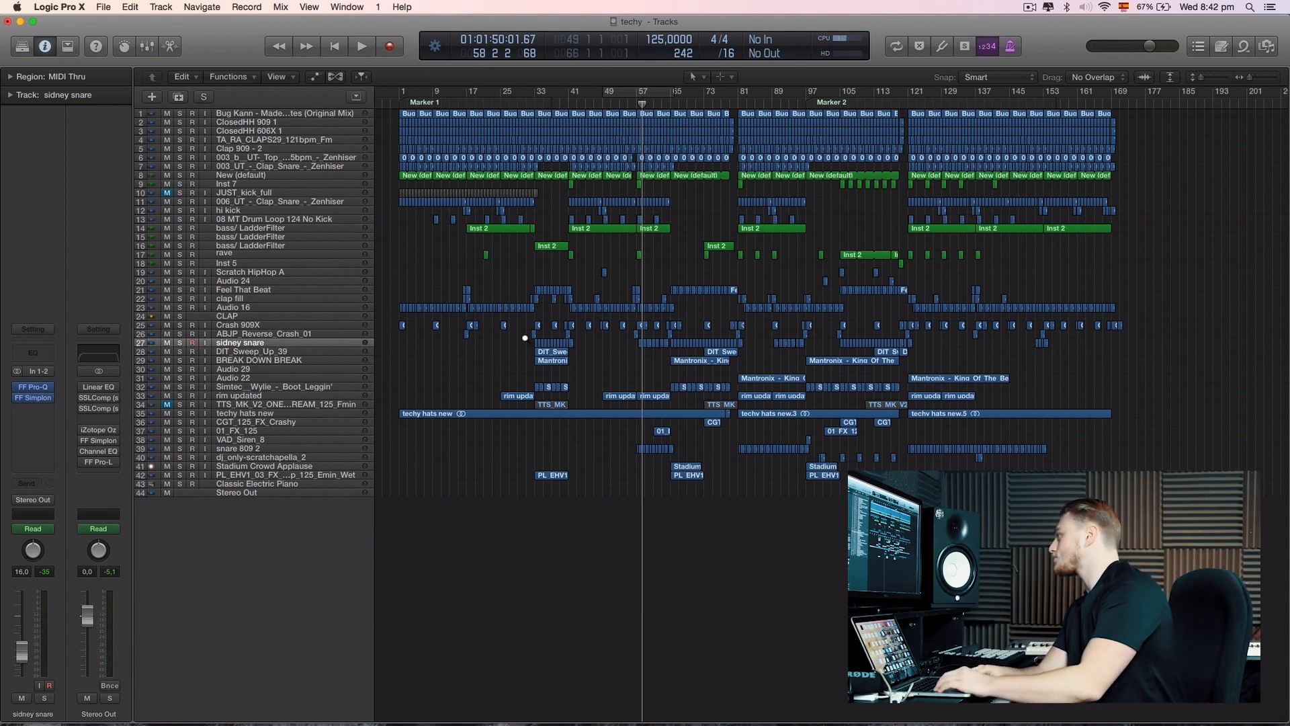
- Set a cycle range from bar 33 to bar 41 and audition the Feel That Beat track in solo
drag(517, 329, 678, 441)
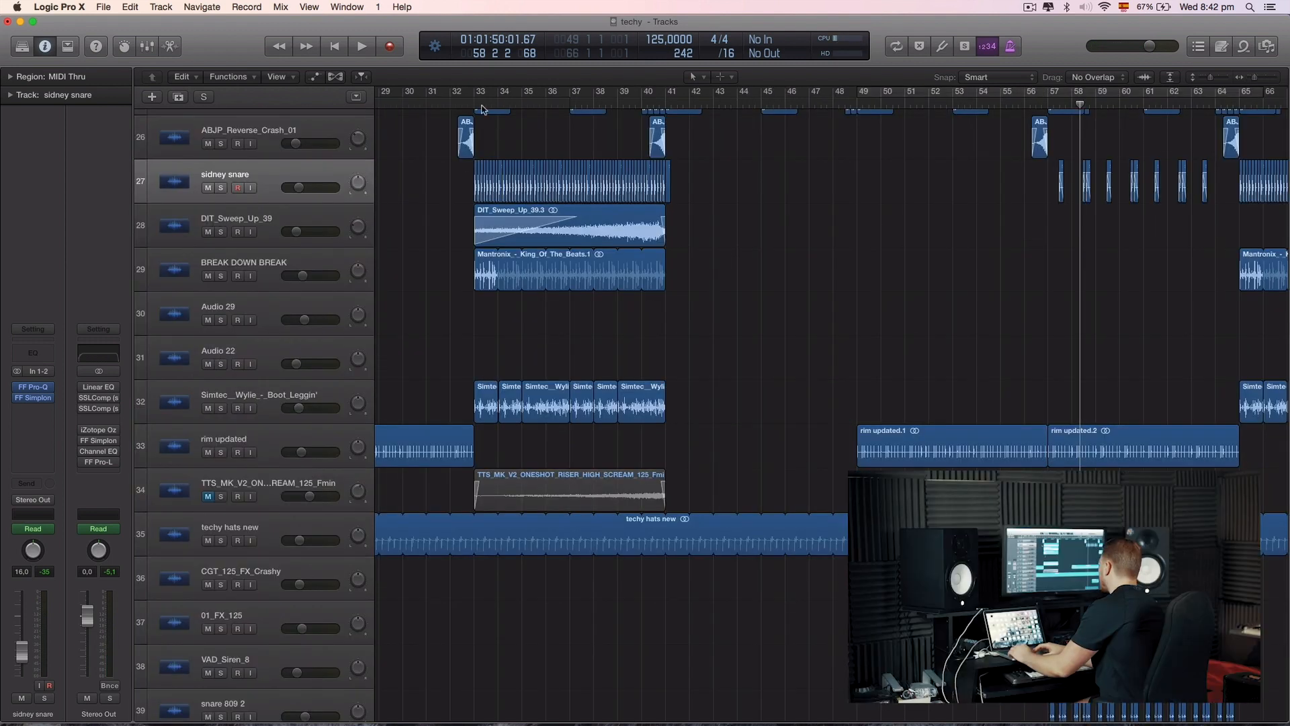
drag(473, 86, 670, 205)
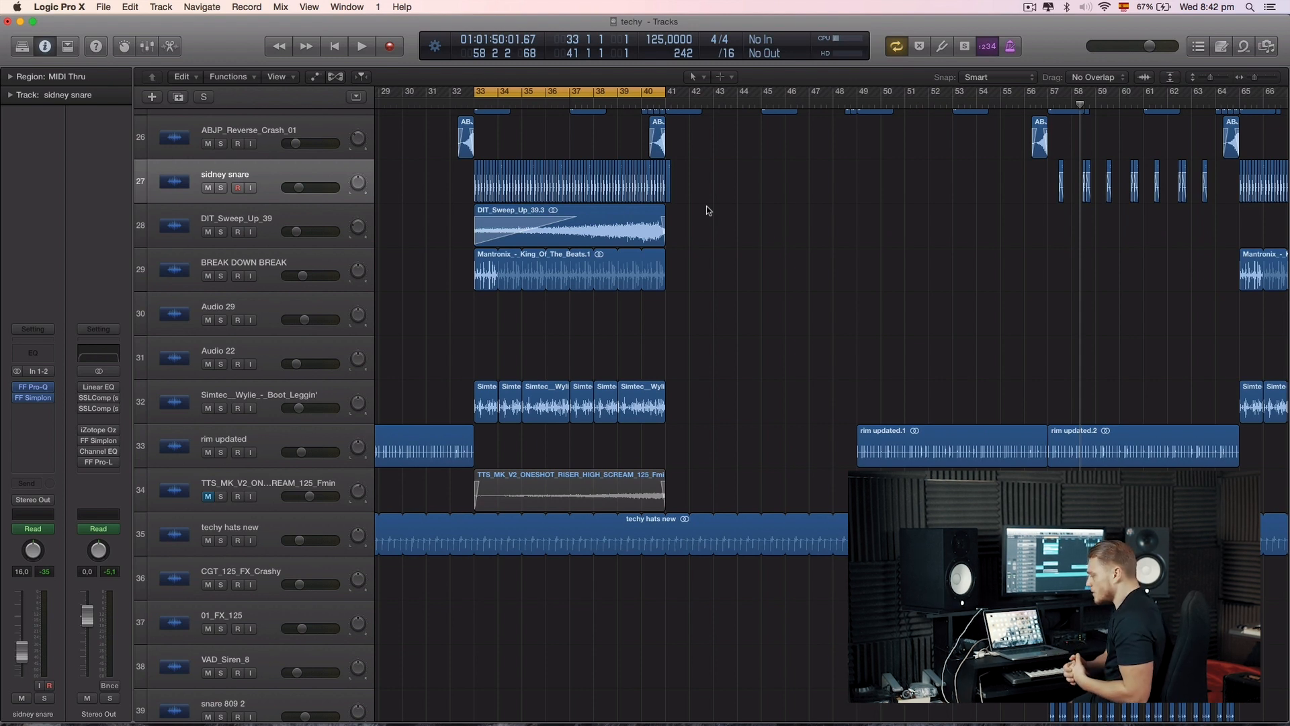
scroll(450, 304, up, 6)
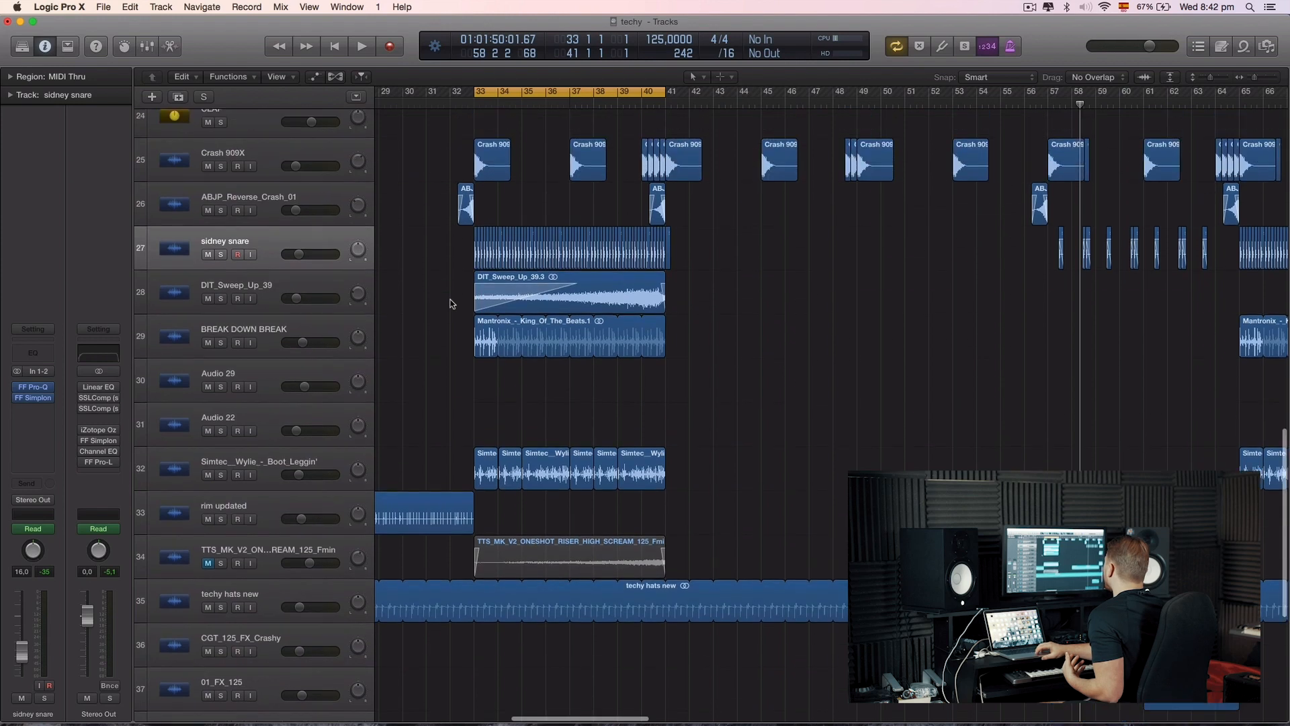
scroll(451, 304, up, 4)
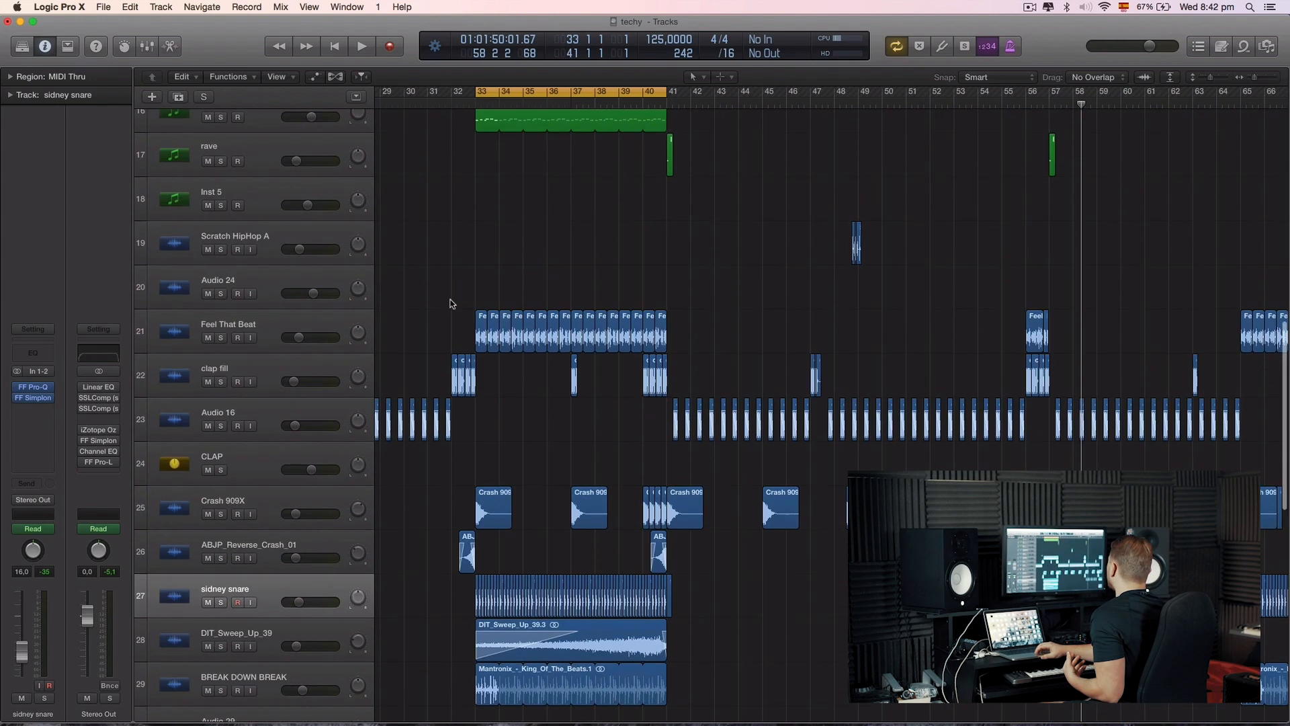
scroll(449, 370, up, 3)
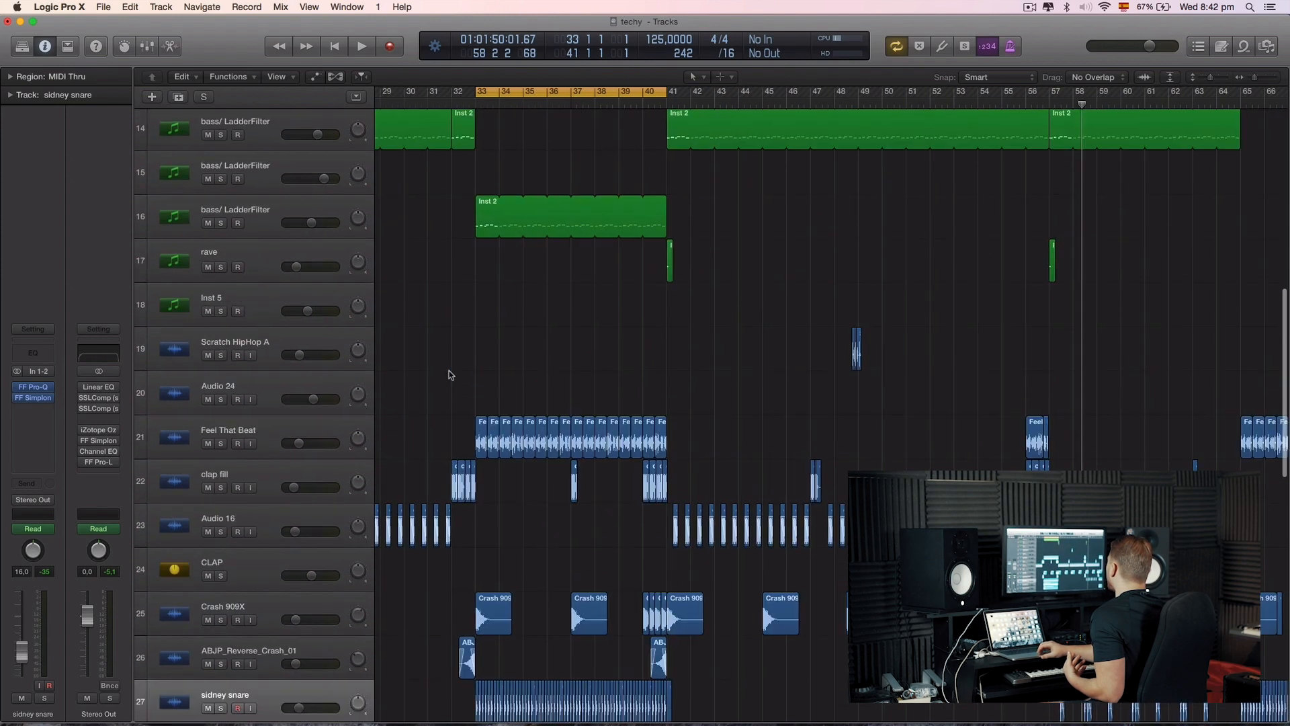
click(222, 443)
key(space)
click(304, 421)
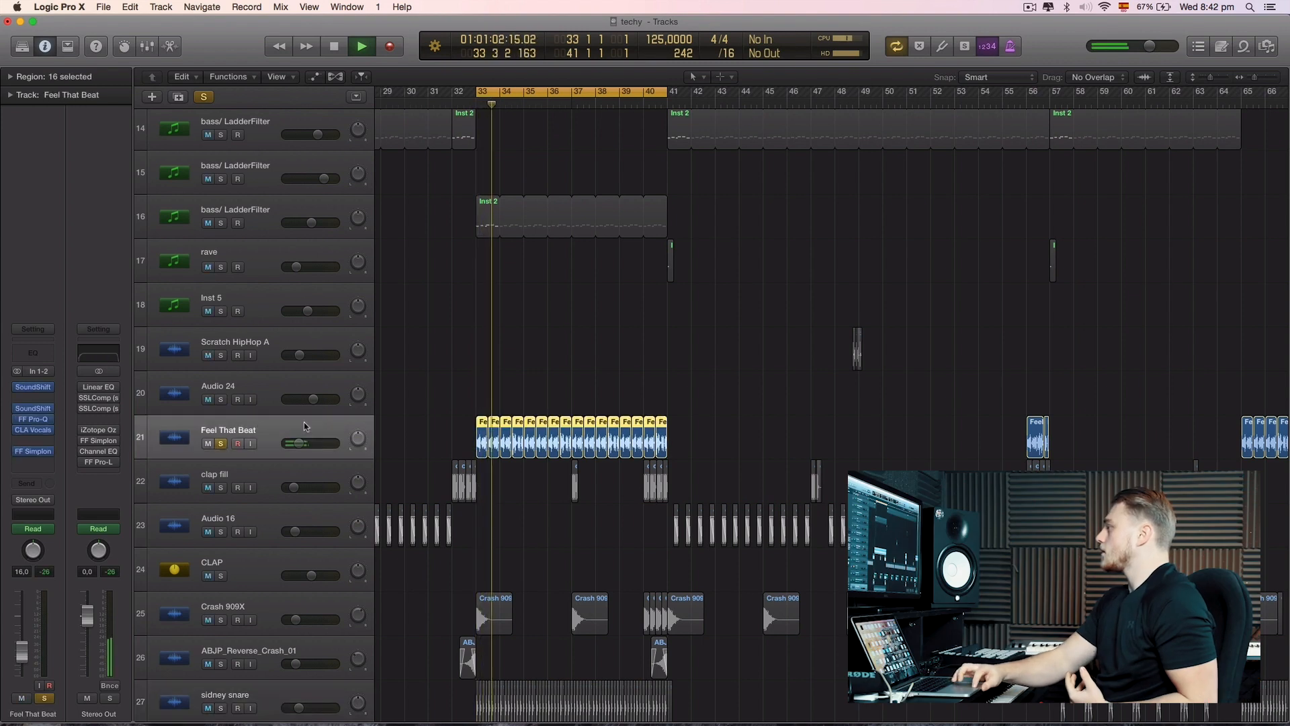
key(space)
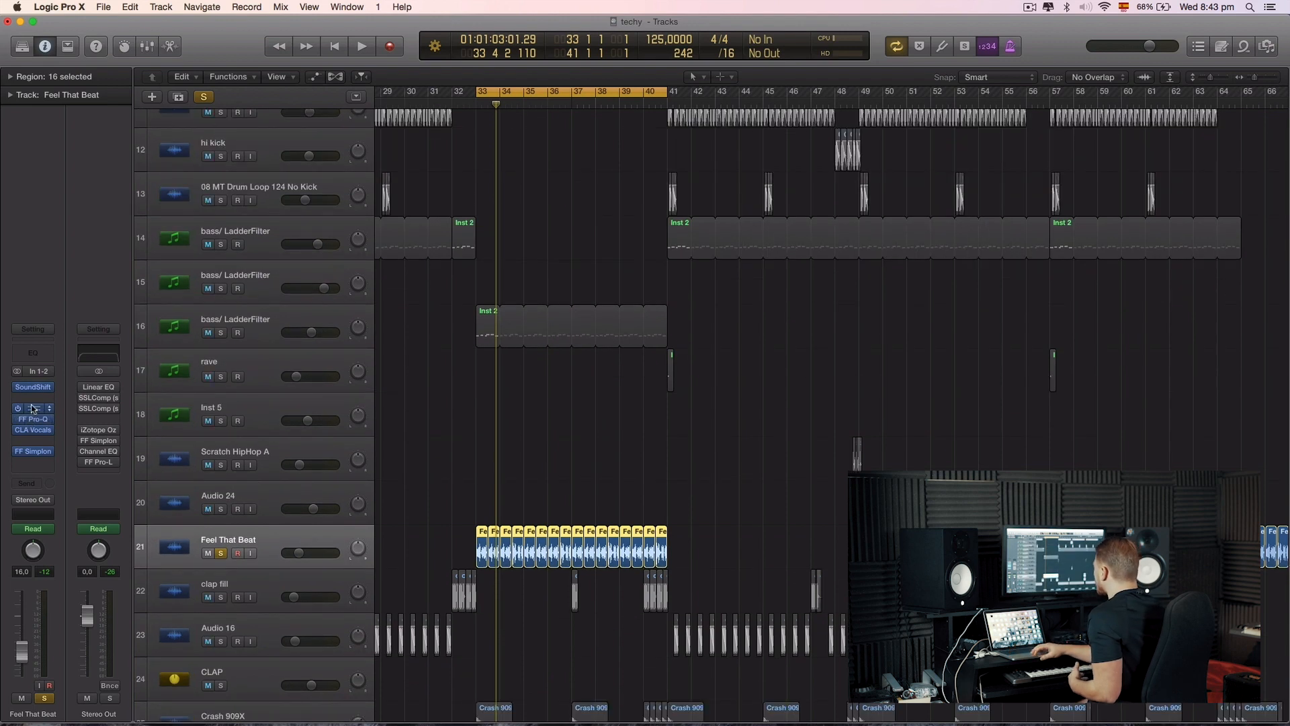
- Examine the SoundShifter Pitch settings on the Feel That Beat track, moving the plug-in window clear of the track headers
click(32, 387)
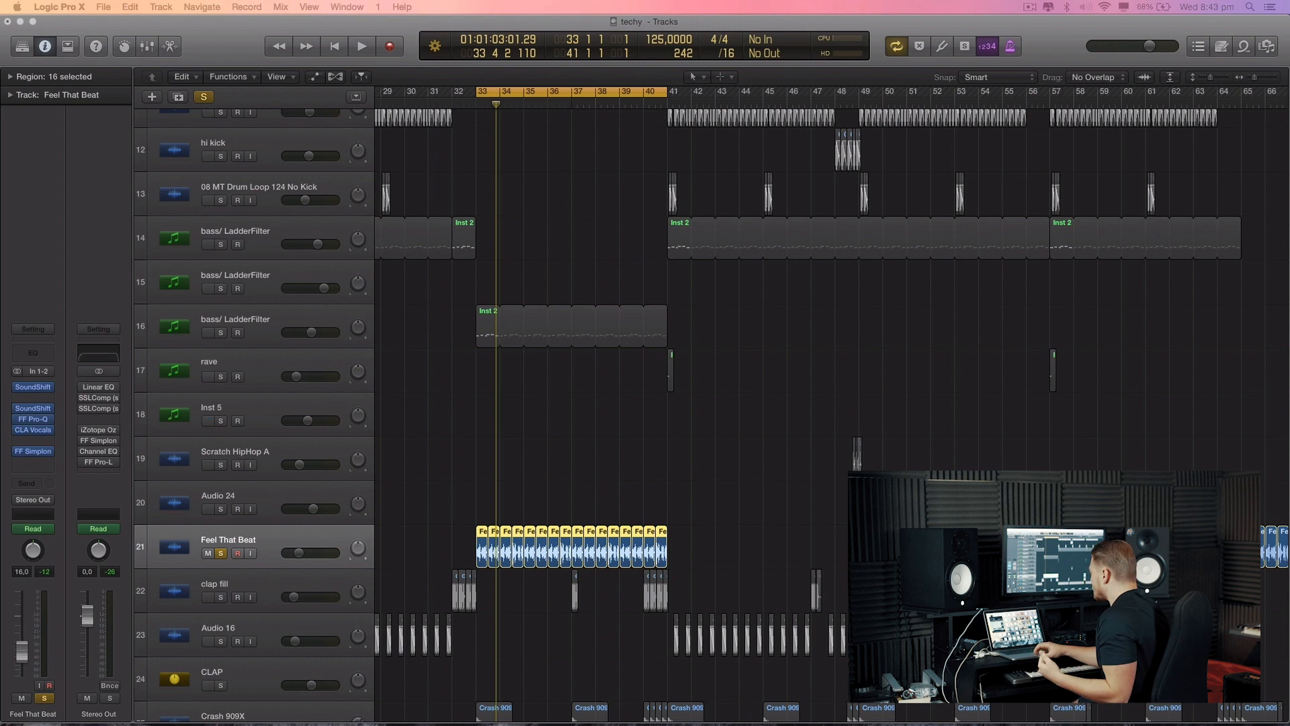
drag(381, 39, 686, 78)
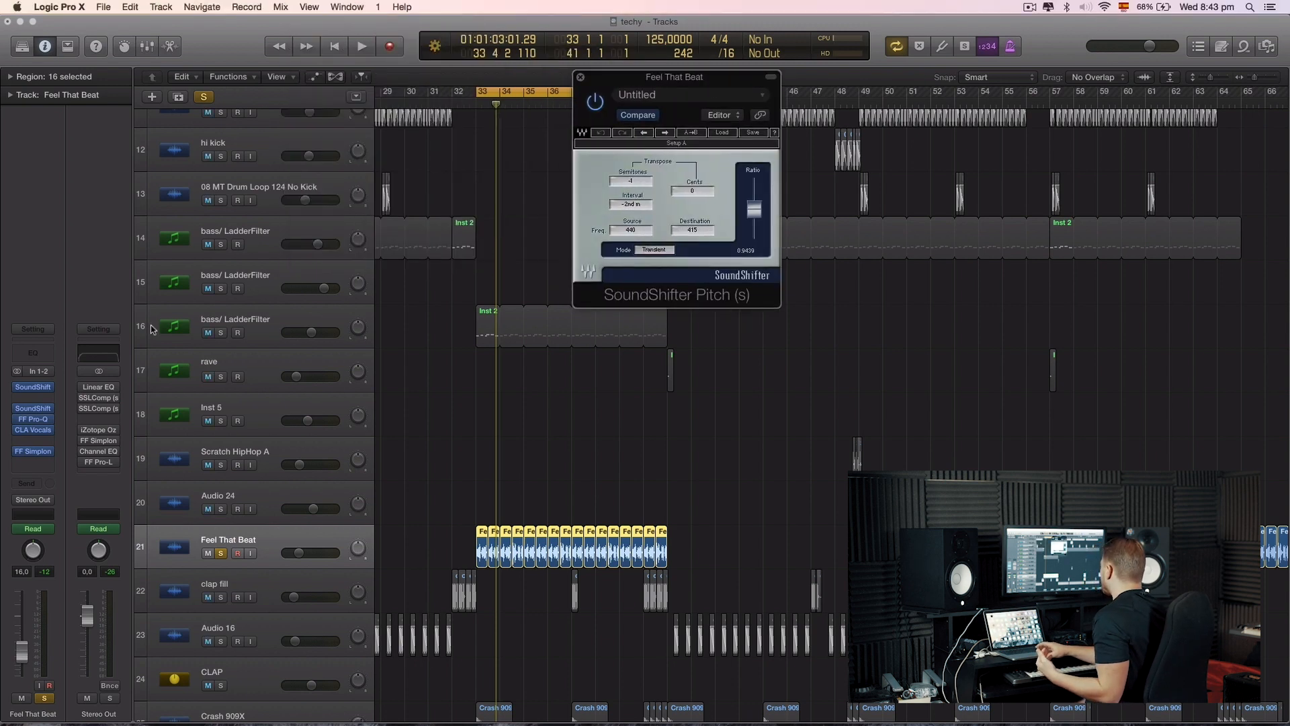
click(33, 408)
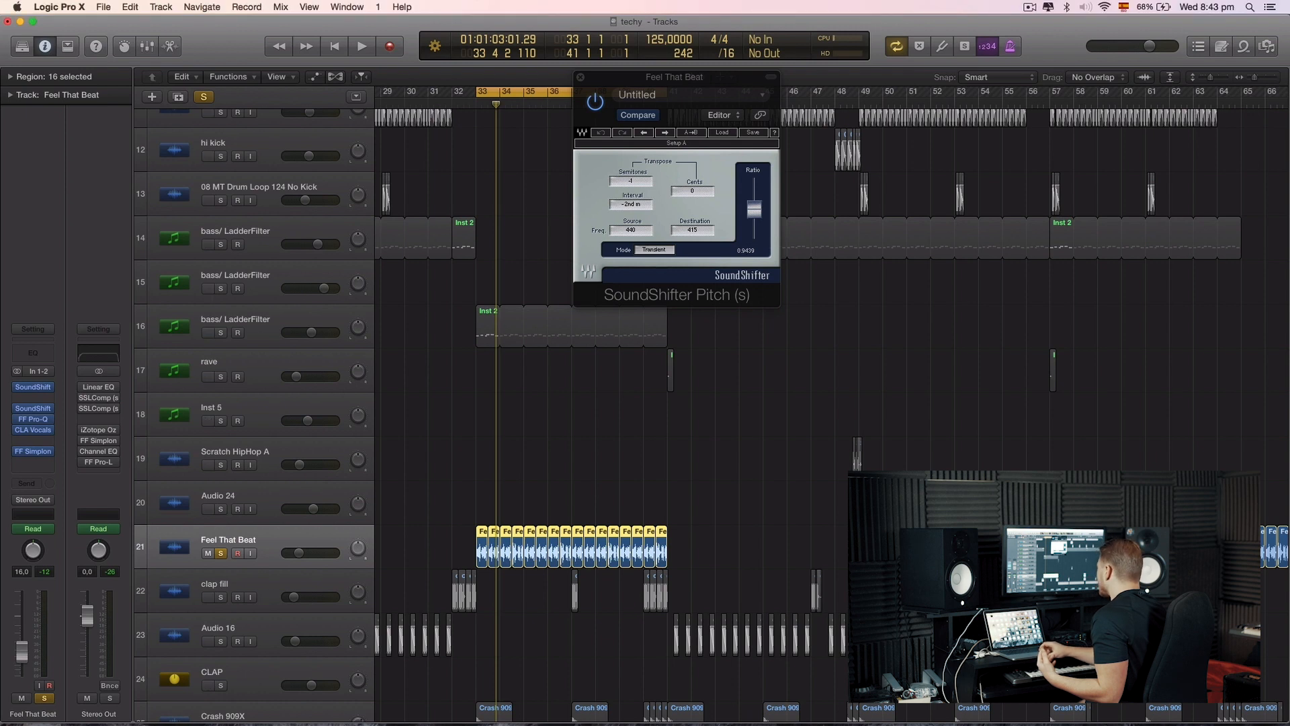
- Examine the low-mid bell and high-cut bands in Feel That Beat's FF Pro-Q, and close the equalizer
click(33, 419)
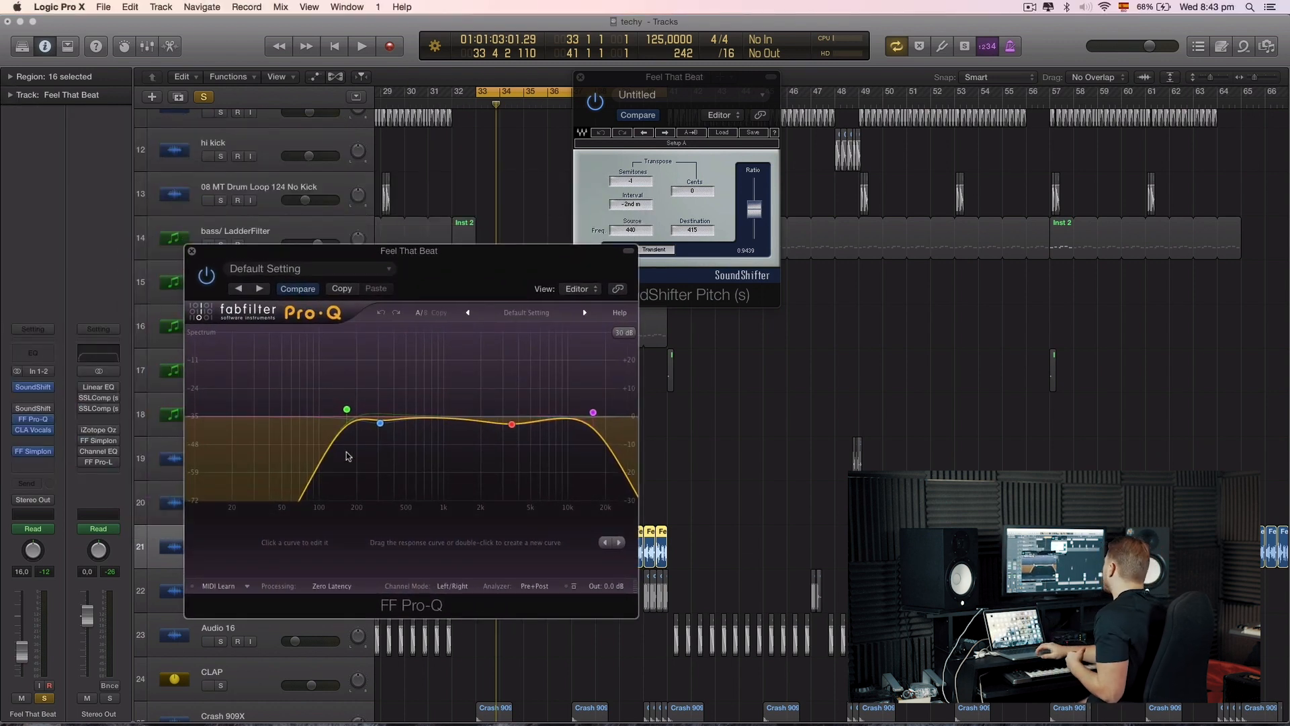
click(380, 424)
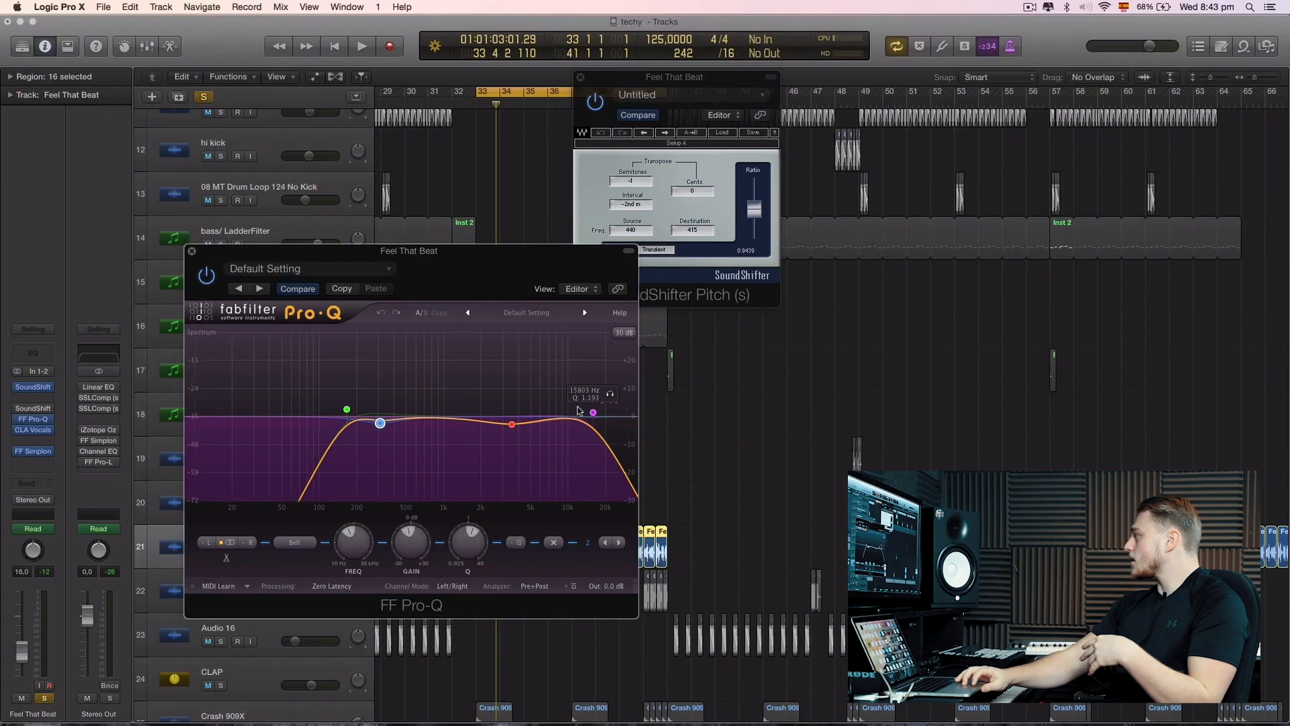
click(594, 413)
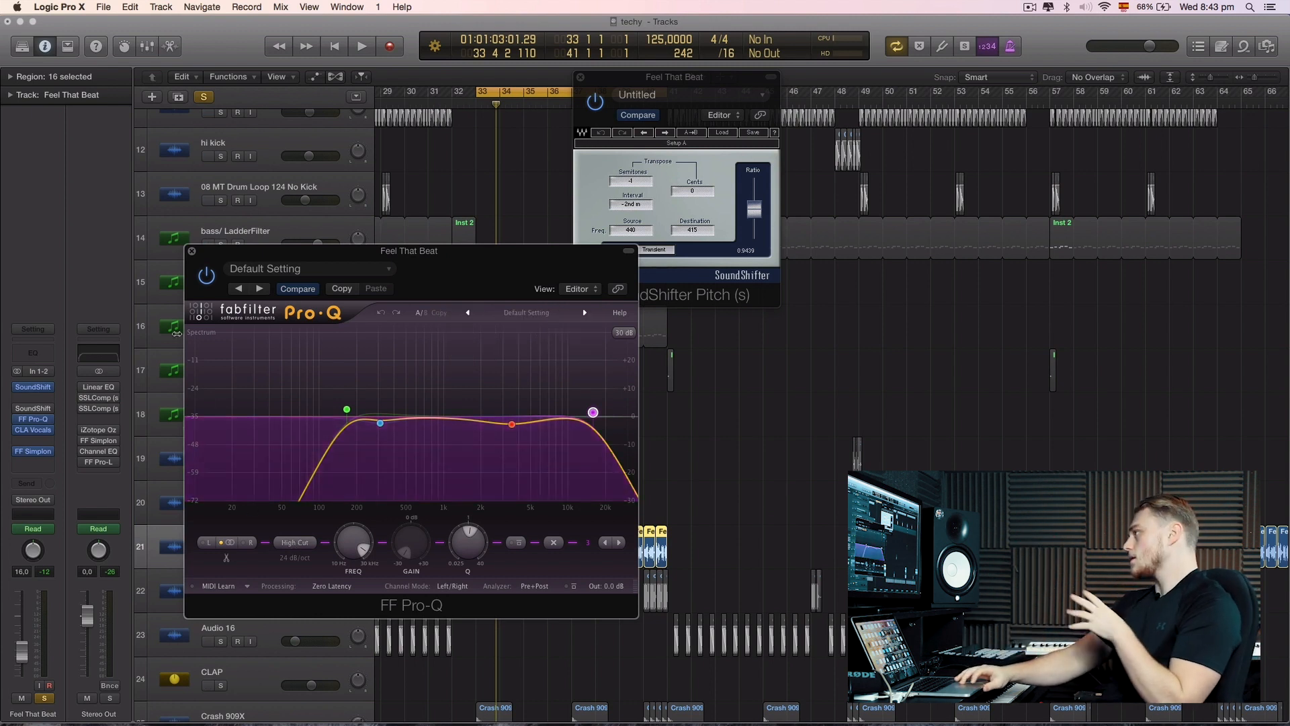
click(191, 251)
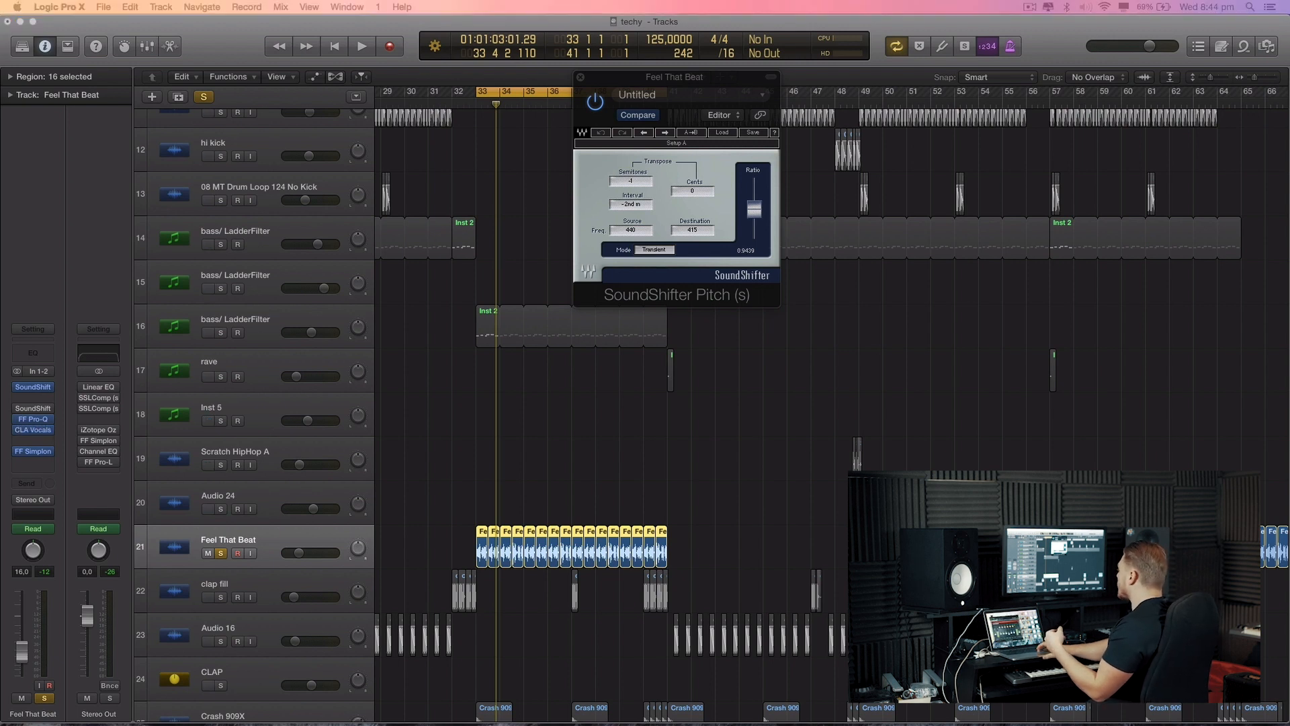
- Examine Feel That Beat's CLA Vocals settings and FF Simplon Filter 1 frequency automation, and close the open plug-in windows
drag(37, 38, 499, 150)
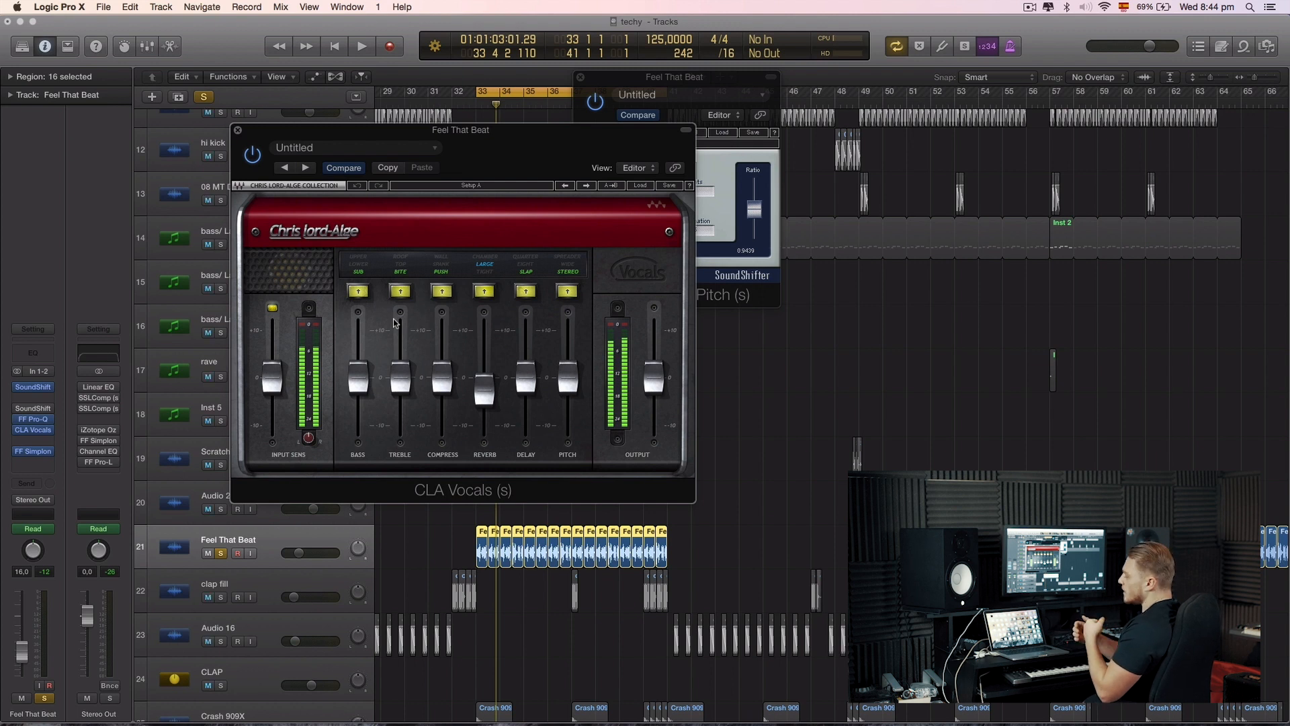
click(239, 131)
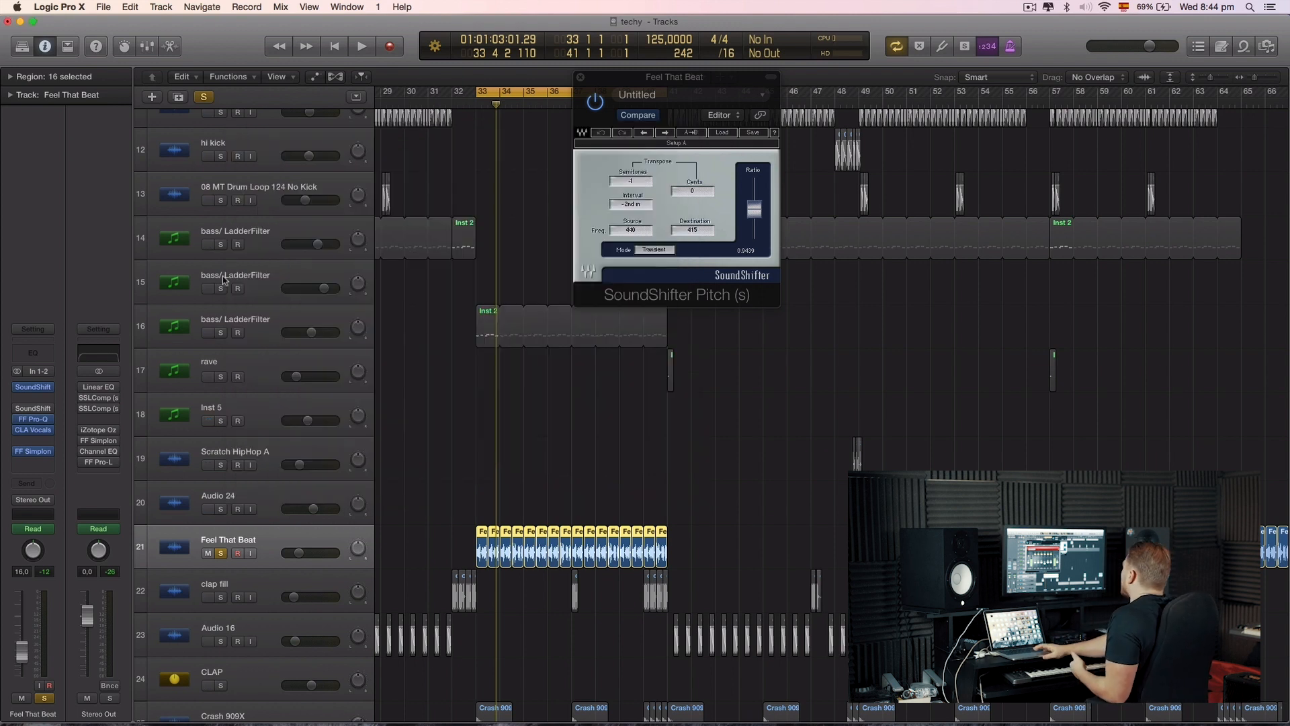
key(a)
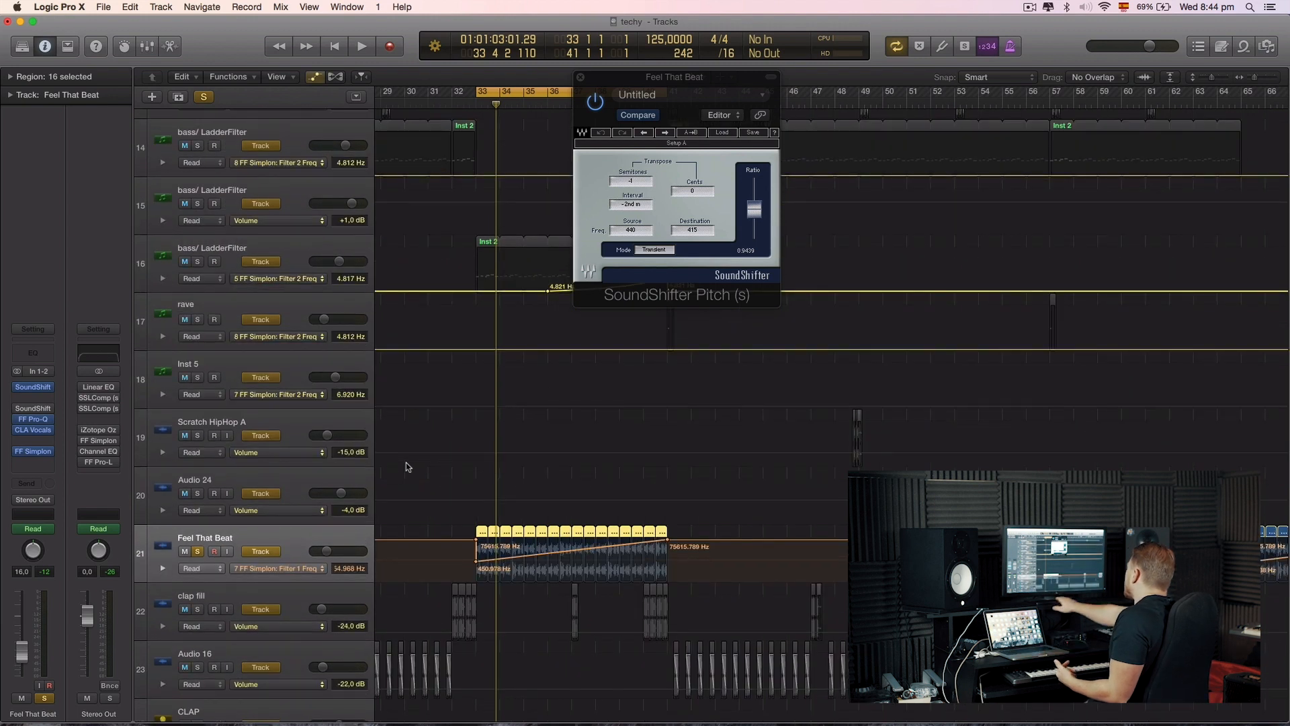
key(a)
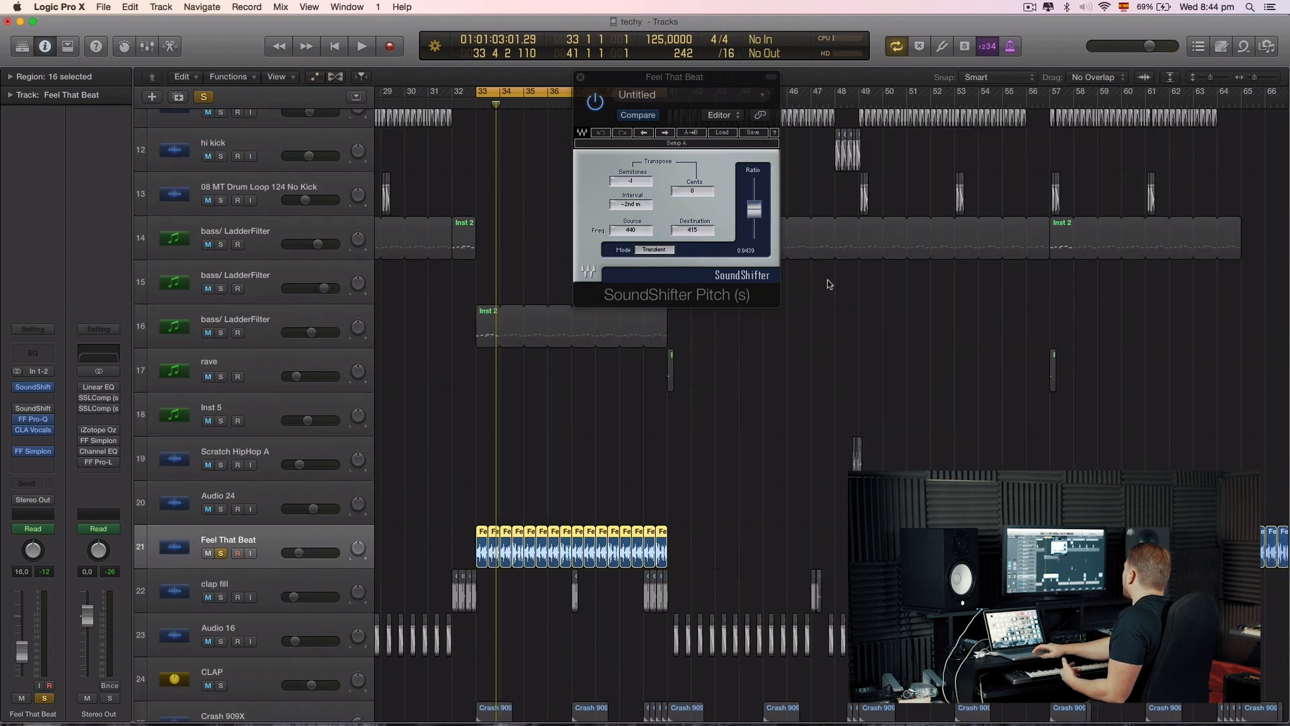
click(580, 79)
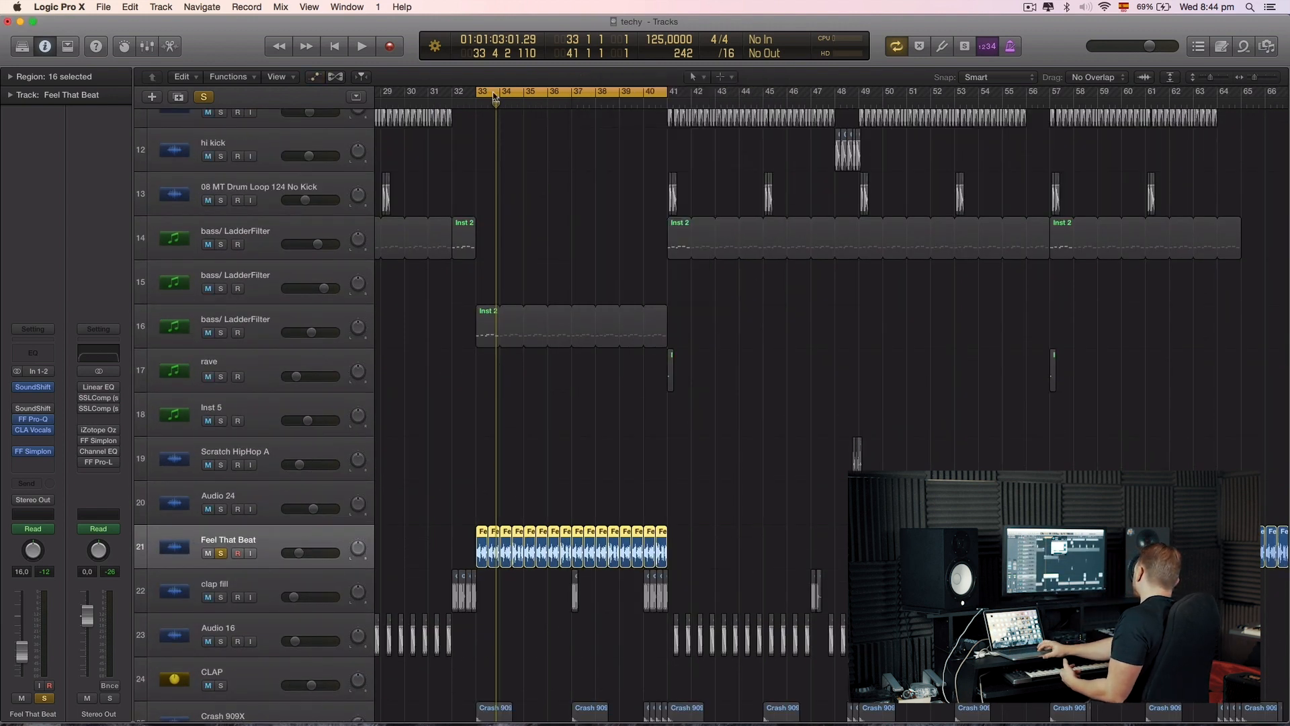
- Turn off the solo and play the full arrangement from shortly before bar 65 with the cycle off
click(203, 98)
scroll(930, 208, right, 10)
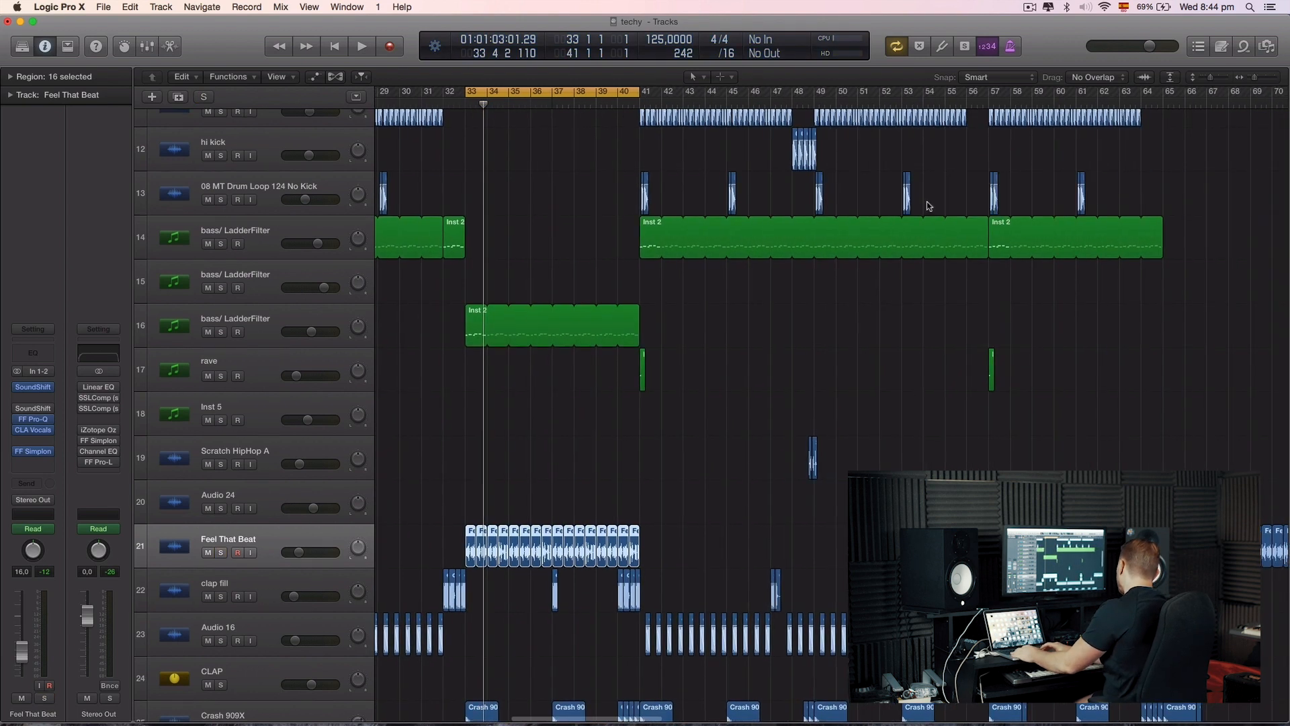
scroll(921, 202, up, 4)
scroll(923, 203, down, 5)
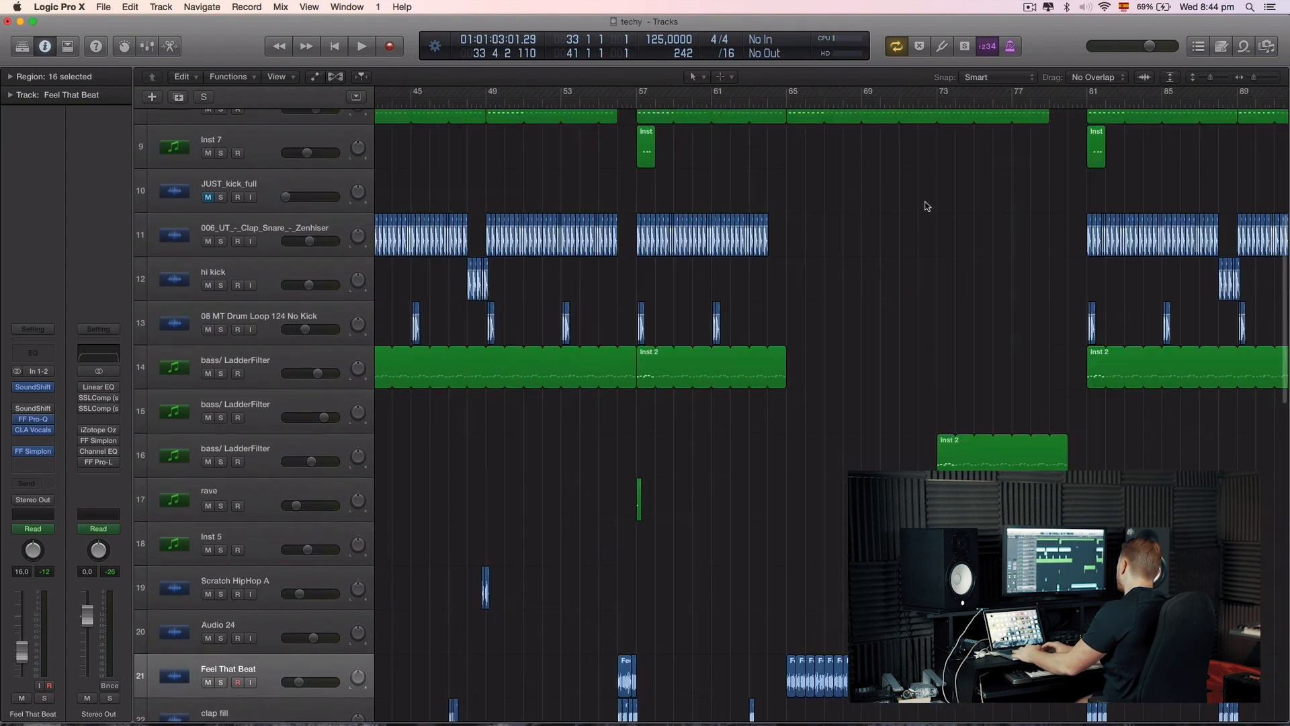
scroll(913, 201, down, 7)
scroll(912, 201, up, 6)
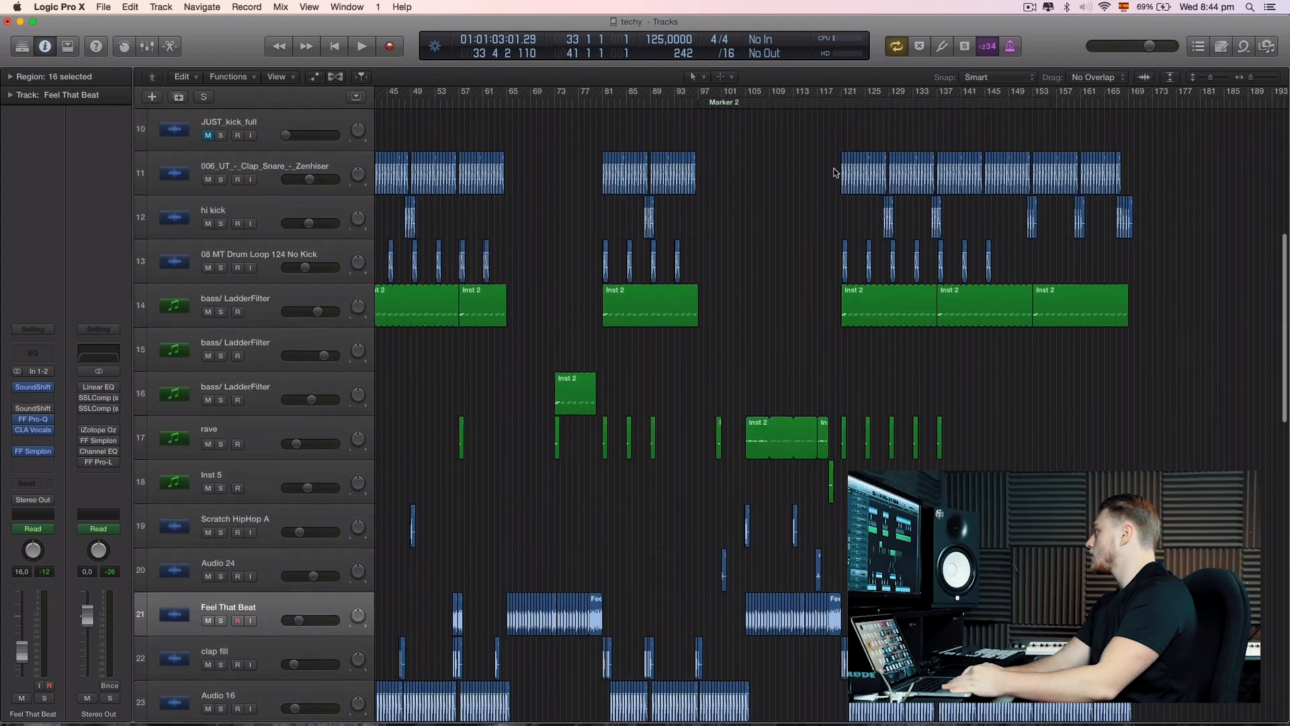
scroll(840, 173, left, 2)
scroll(841, 174, left, 5)
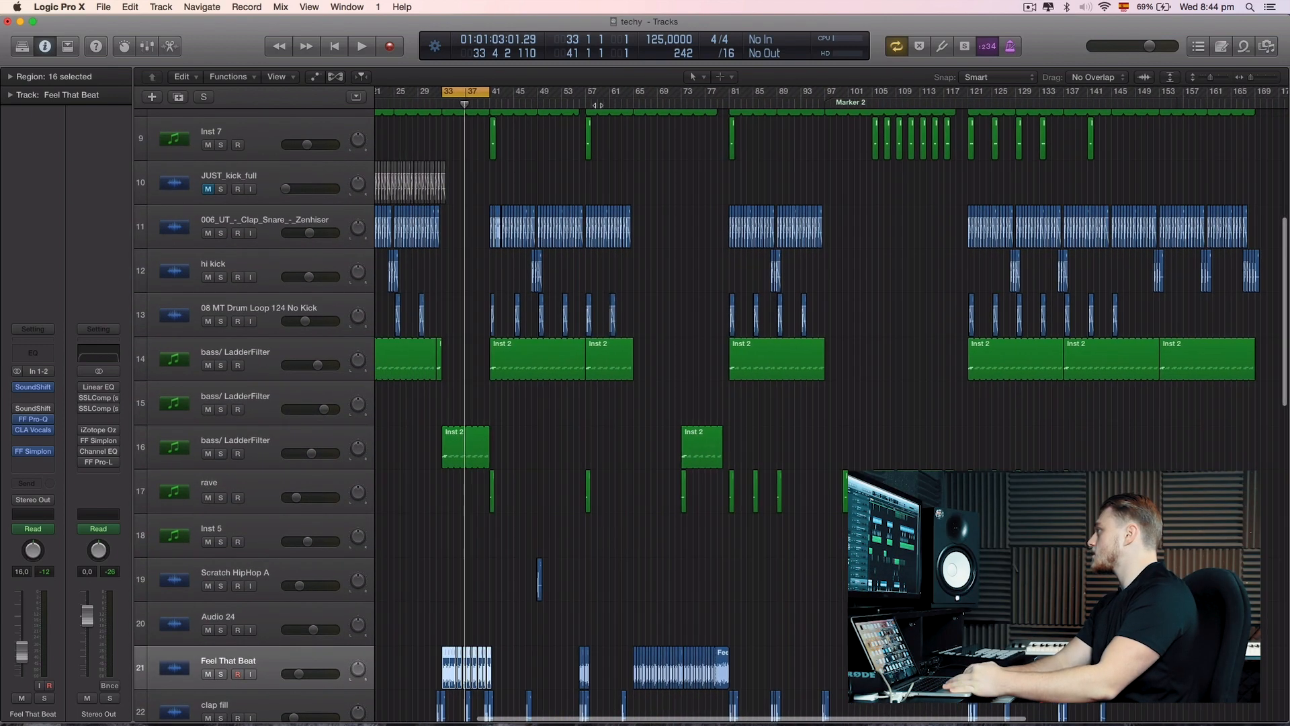
click(642, 102)
key(space)
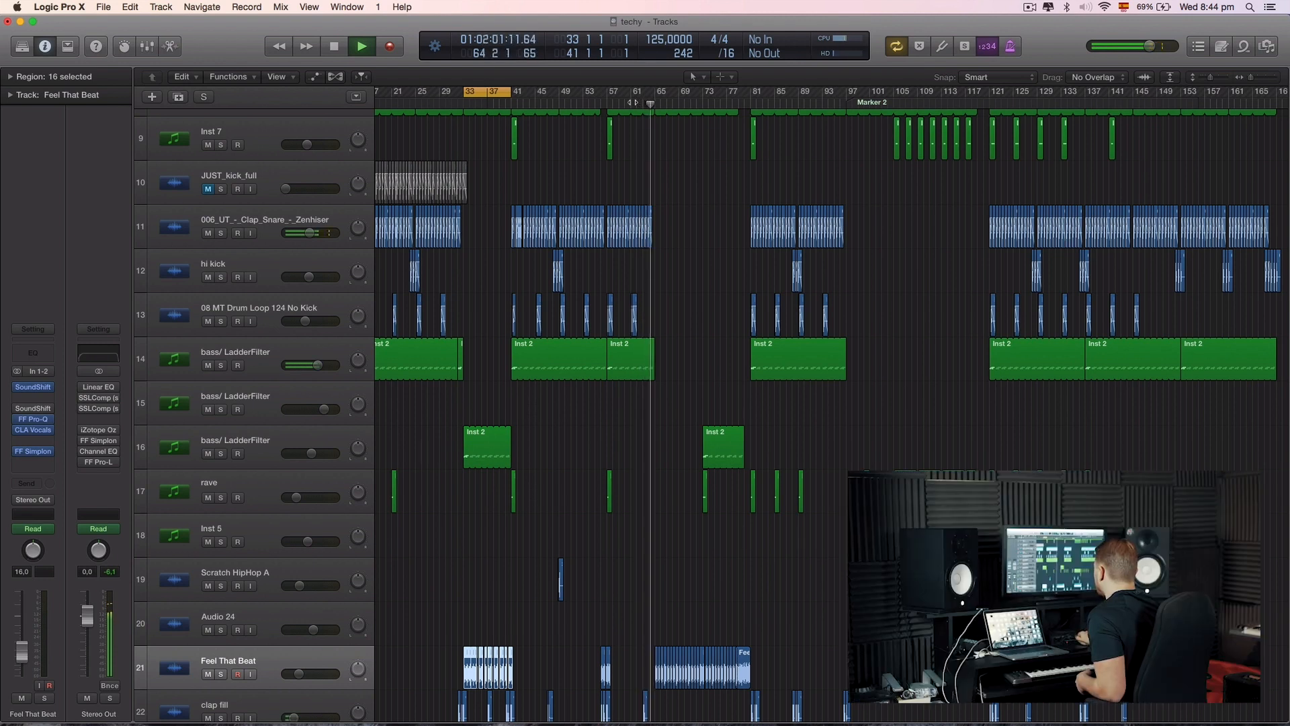
key(c)
- Solo the Stadium Crowd Applause track
scroll(702, 302, down, 15)
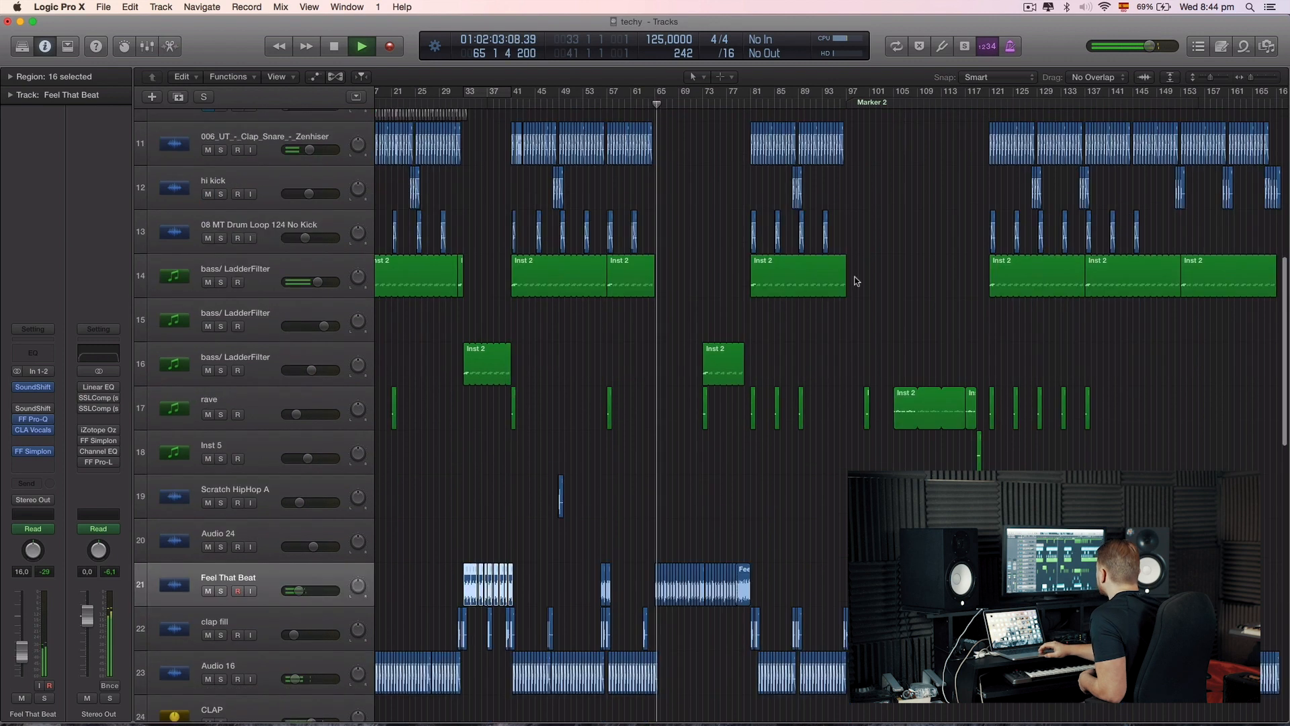
scroll(700, 302, down, 2)
click(221, 542)
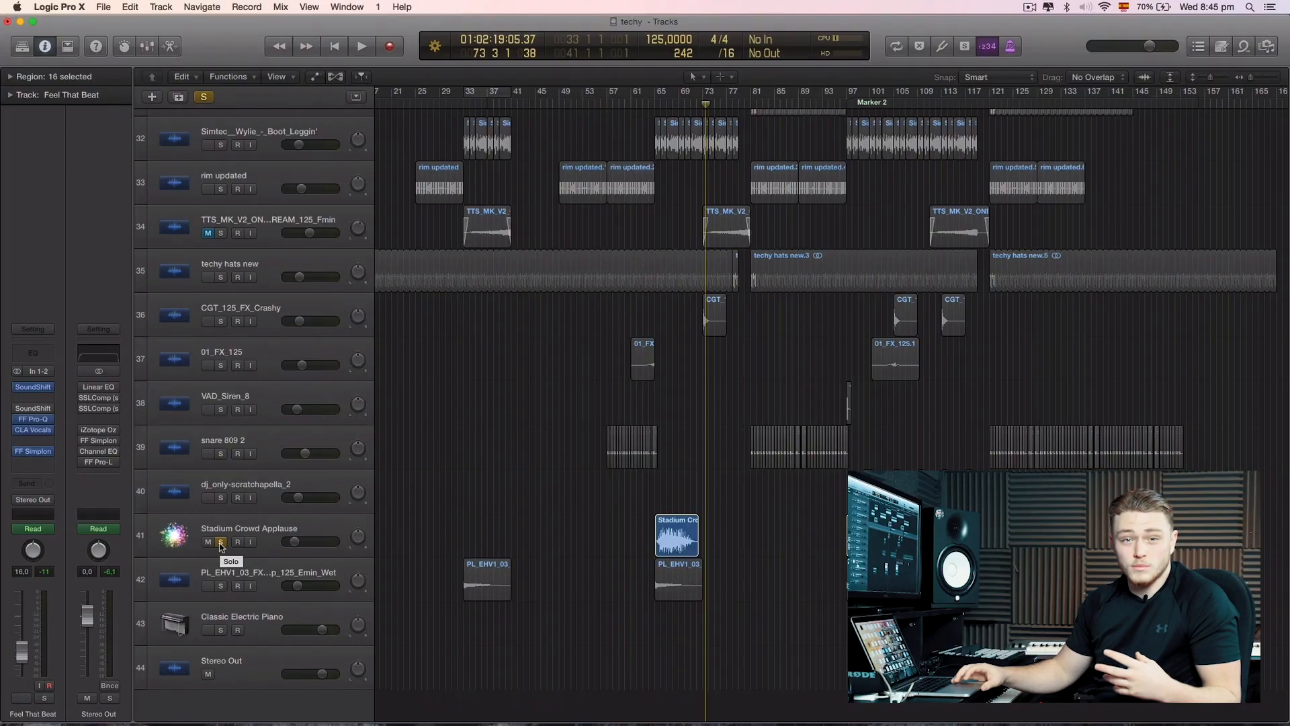
- Turn off the Stadium Crowd Applause solo and play the full arrangement from bar 73
click(221, 541)
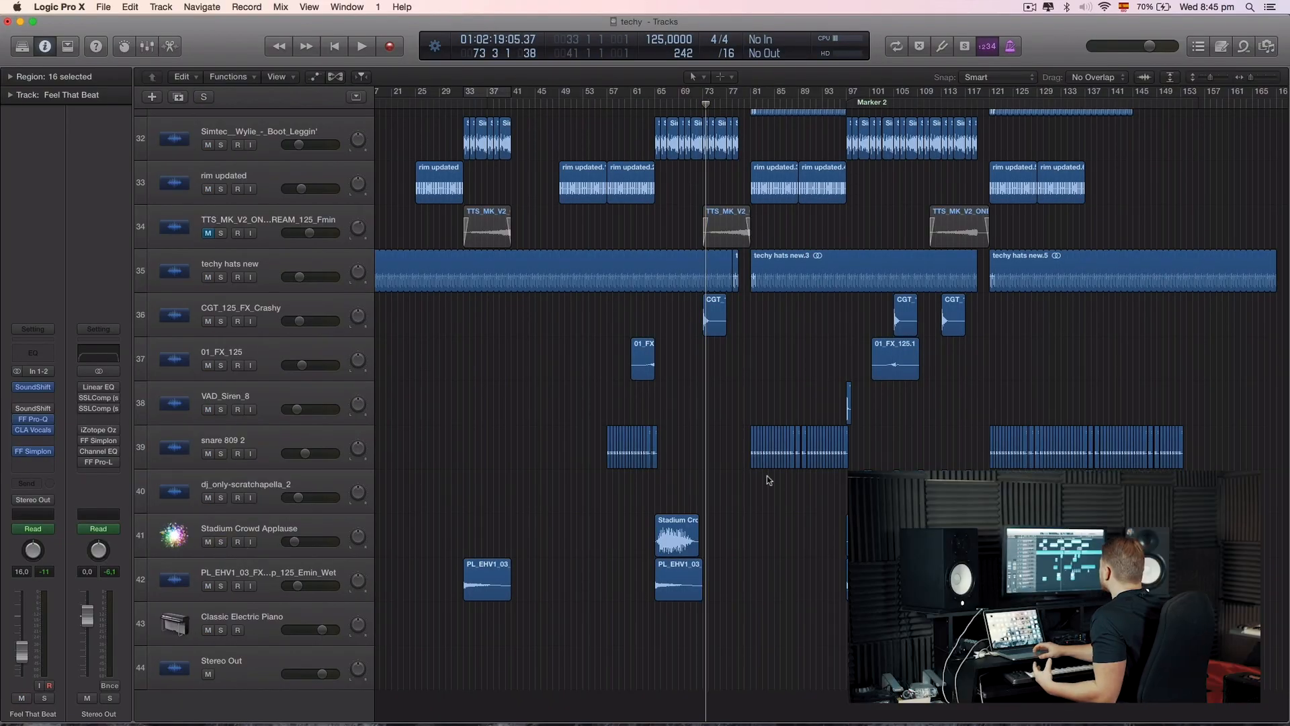
key(space)
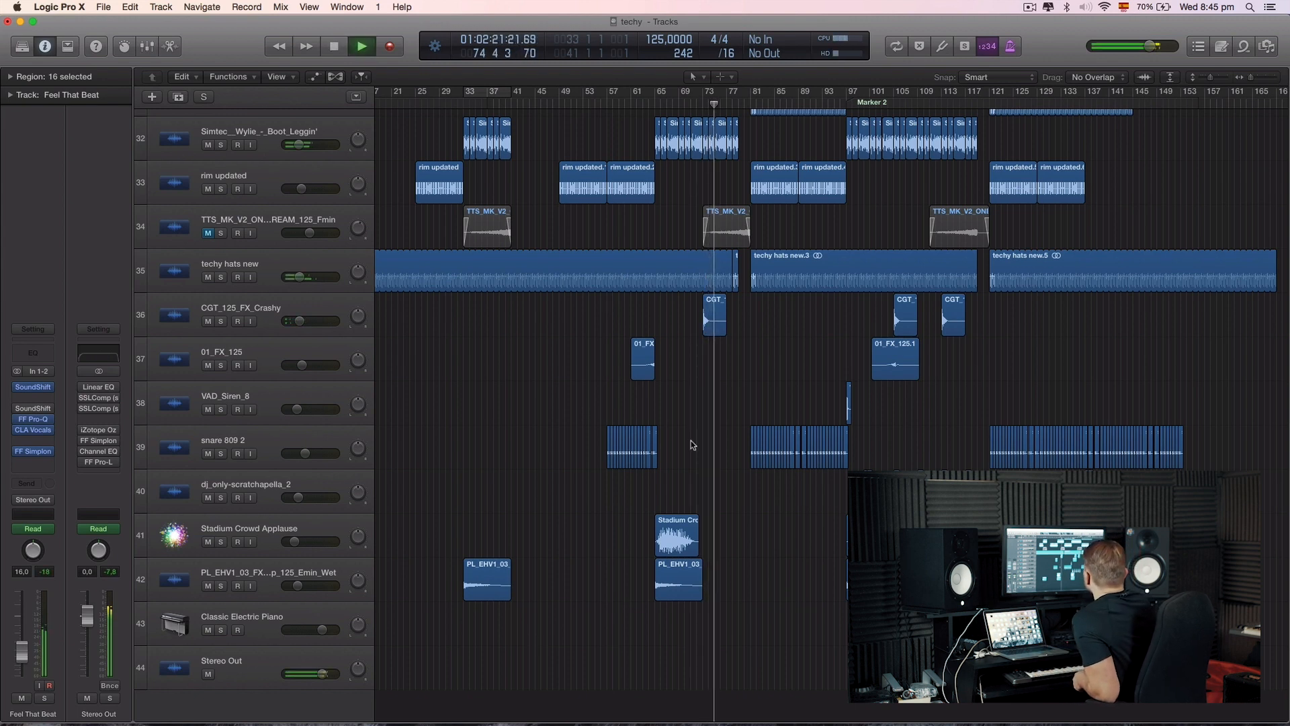
- Unmute the TTS_MK_V2 riser track, lower its volume slightly during playback, and stop the playback
scroll(692, 443, up, 5)
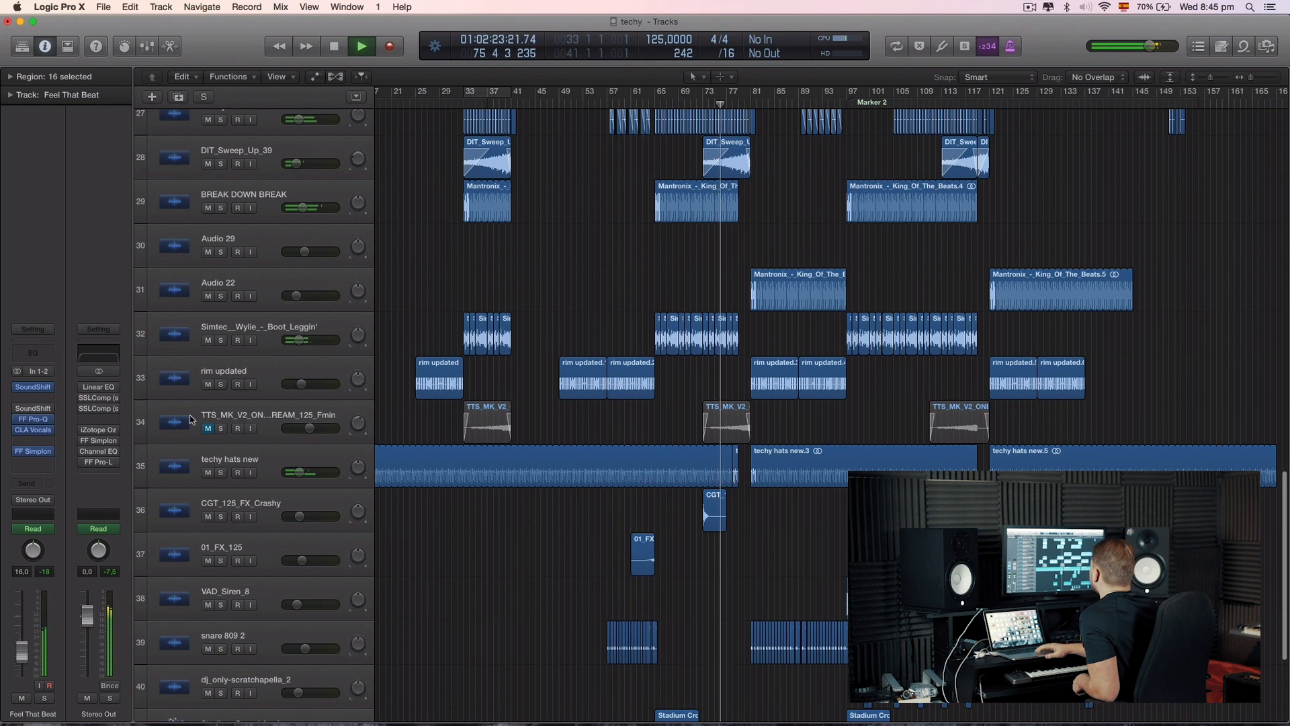
click(208, 428)
drag(296, 428, 293, 428)
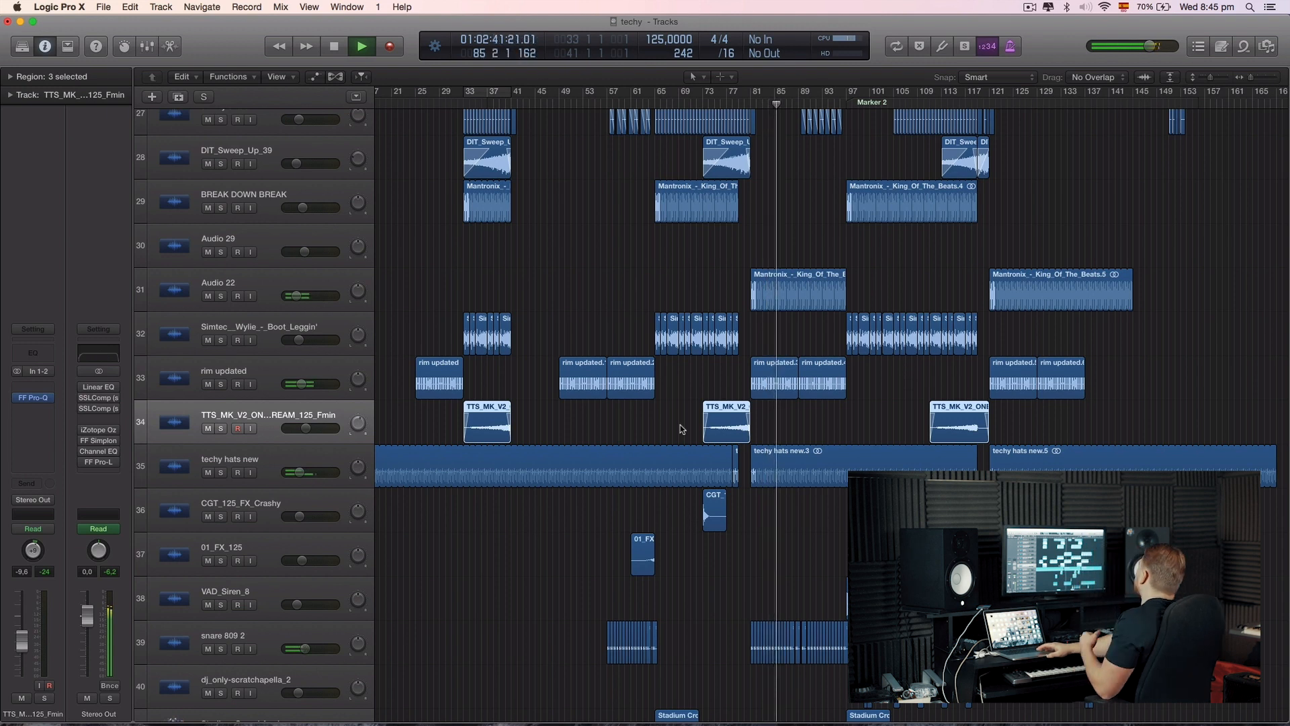
key(space)
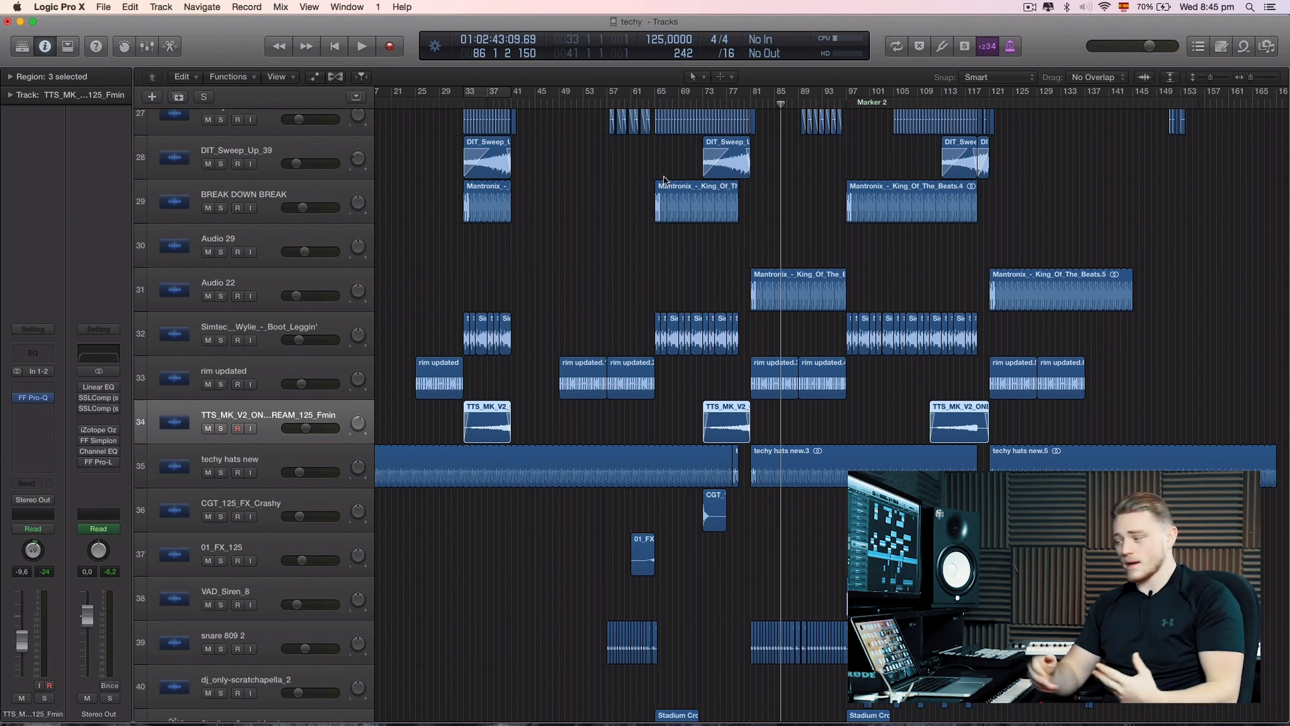
- Play the start of the drop at bar 81 with the cycle set to bars 81–107, and stop
scroll(685, 121, up, 15)
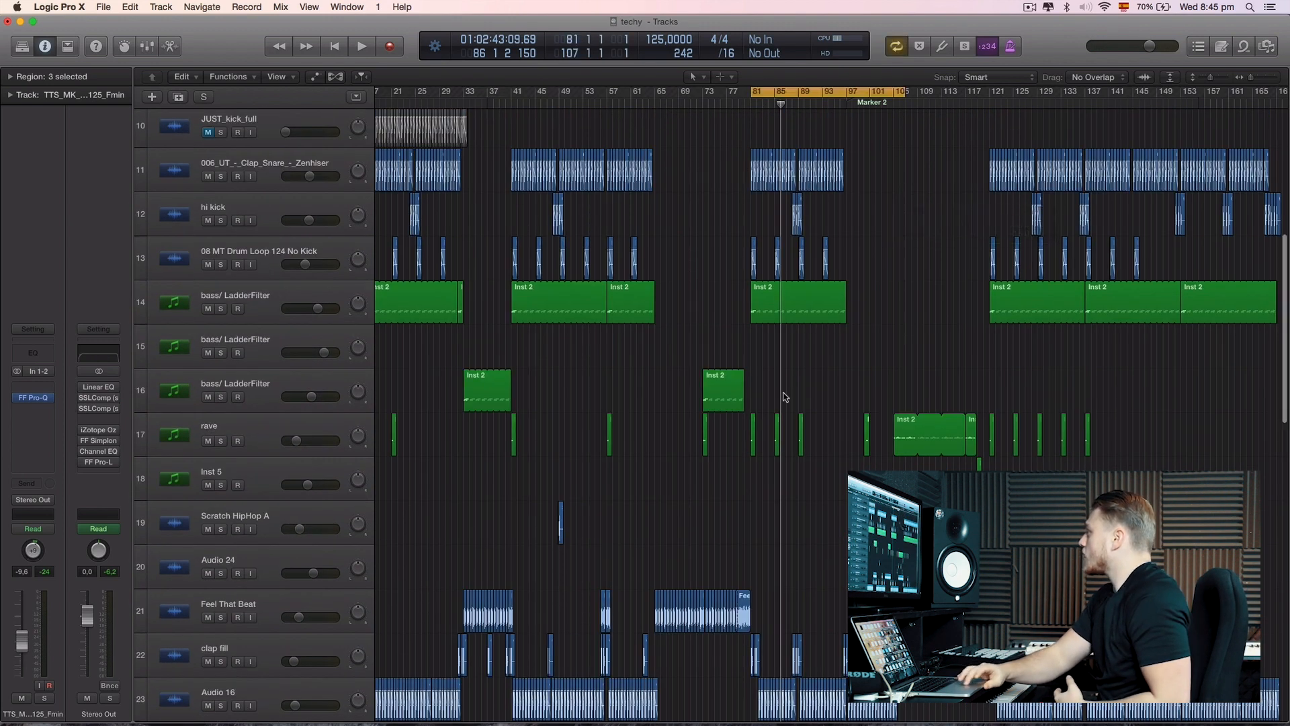
scroll(784, 397, up, 10)
key(space)
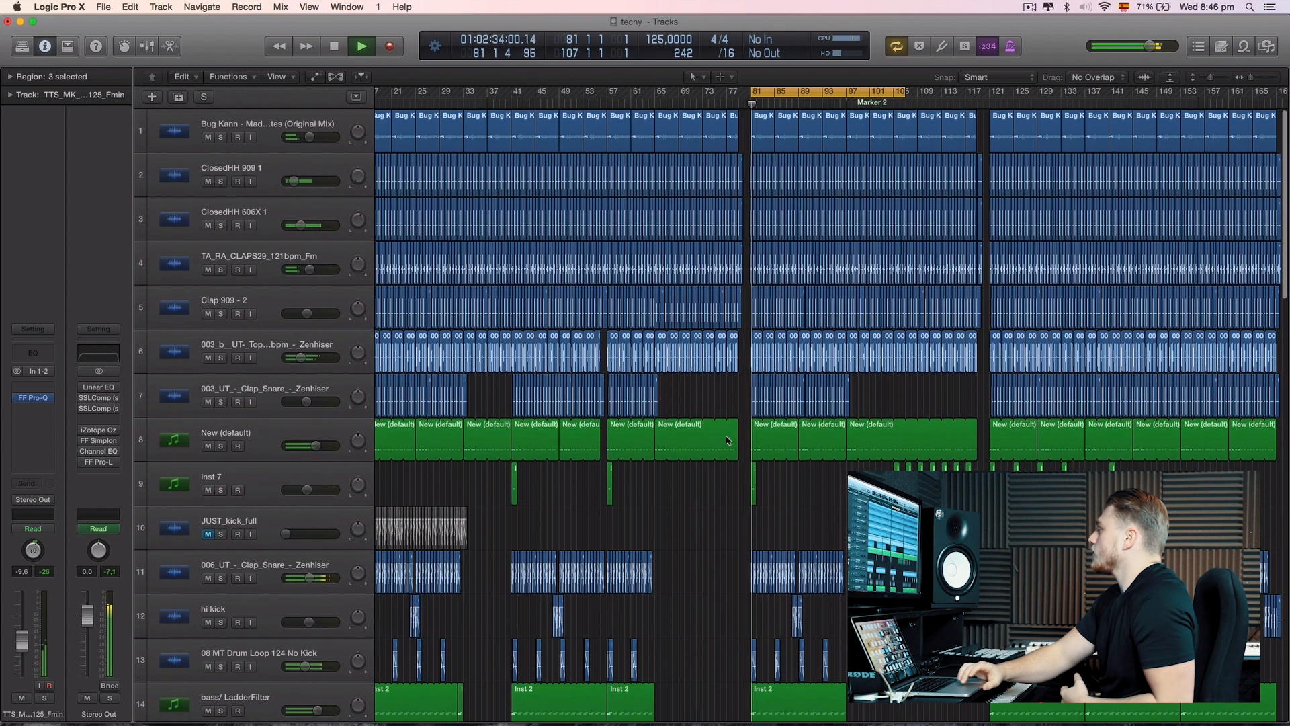
scroll(569, 506, down, 8)
key(space)
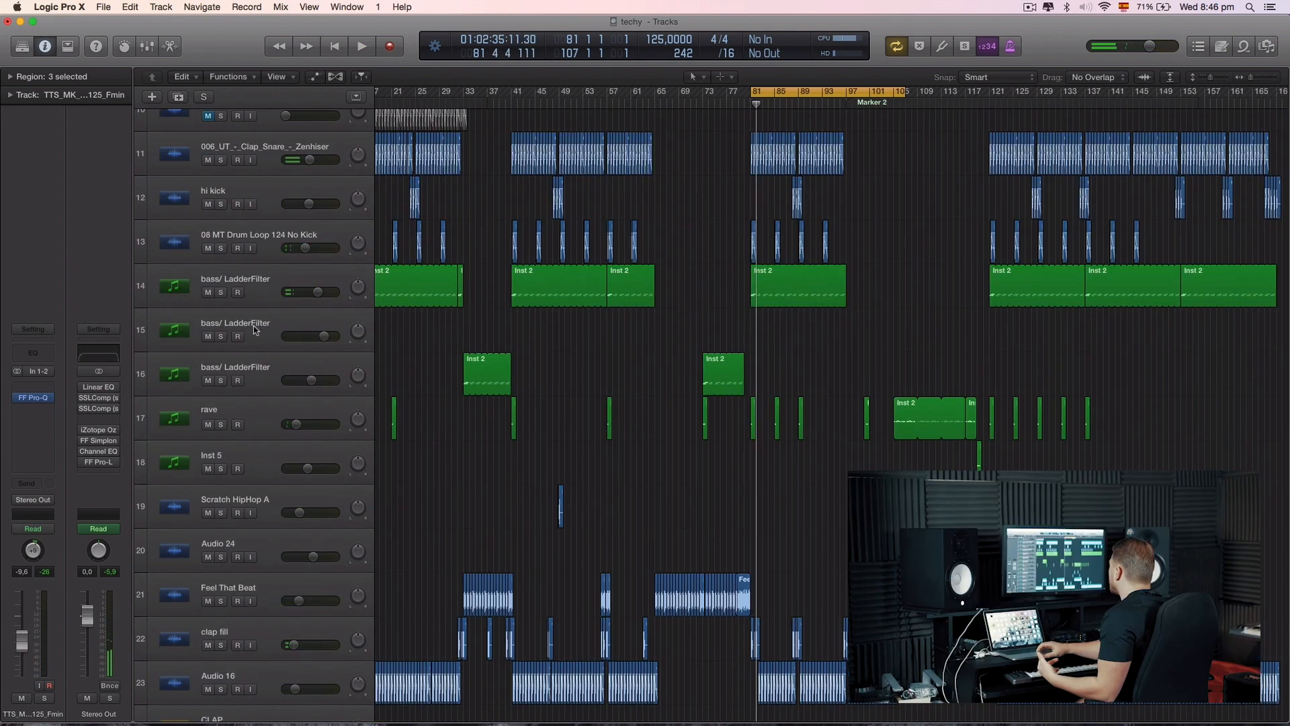
- Audition the Inst 7 track in solo just after bar 81, stop, and turn its solo off
scroll(252, 325, up, 5)
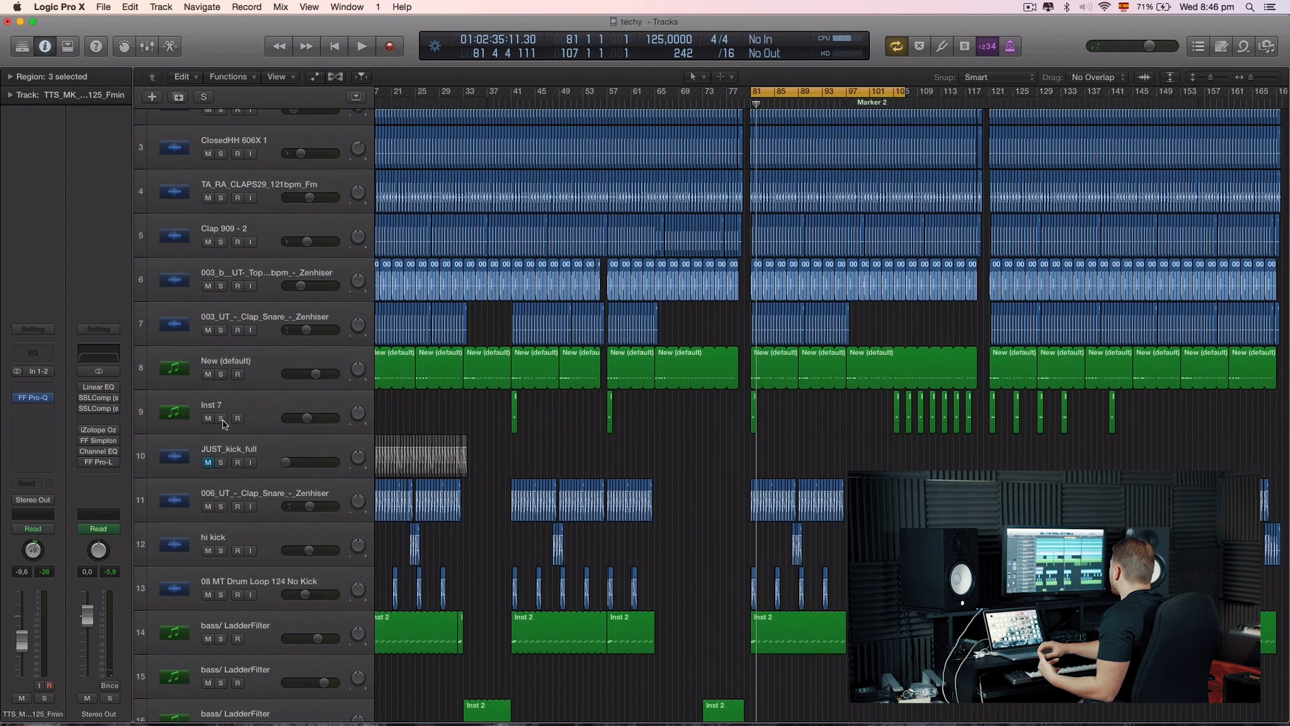
click(222, 418)
key(space)
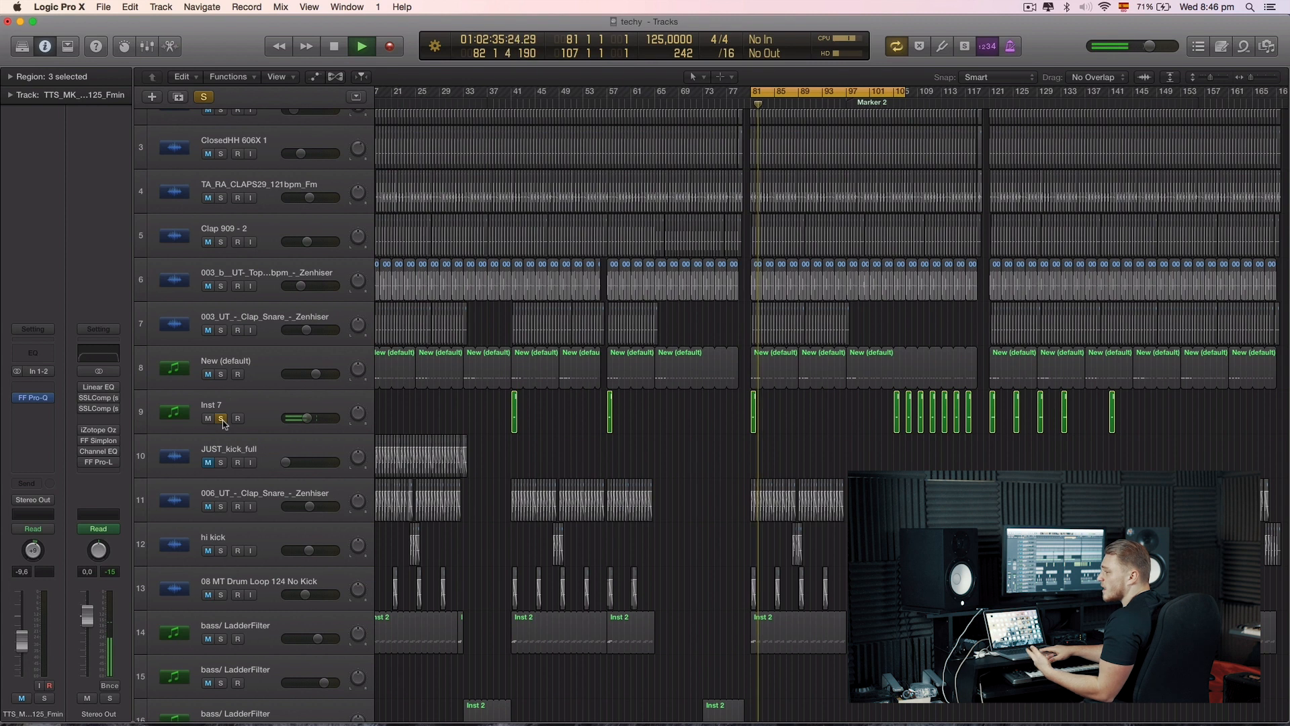
key(space)
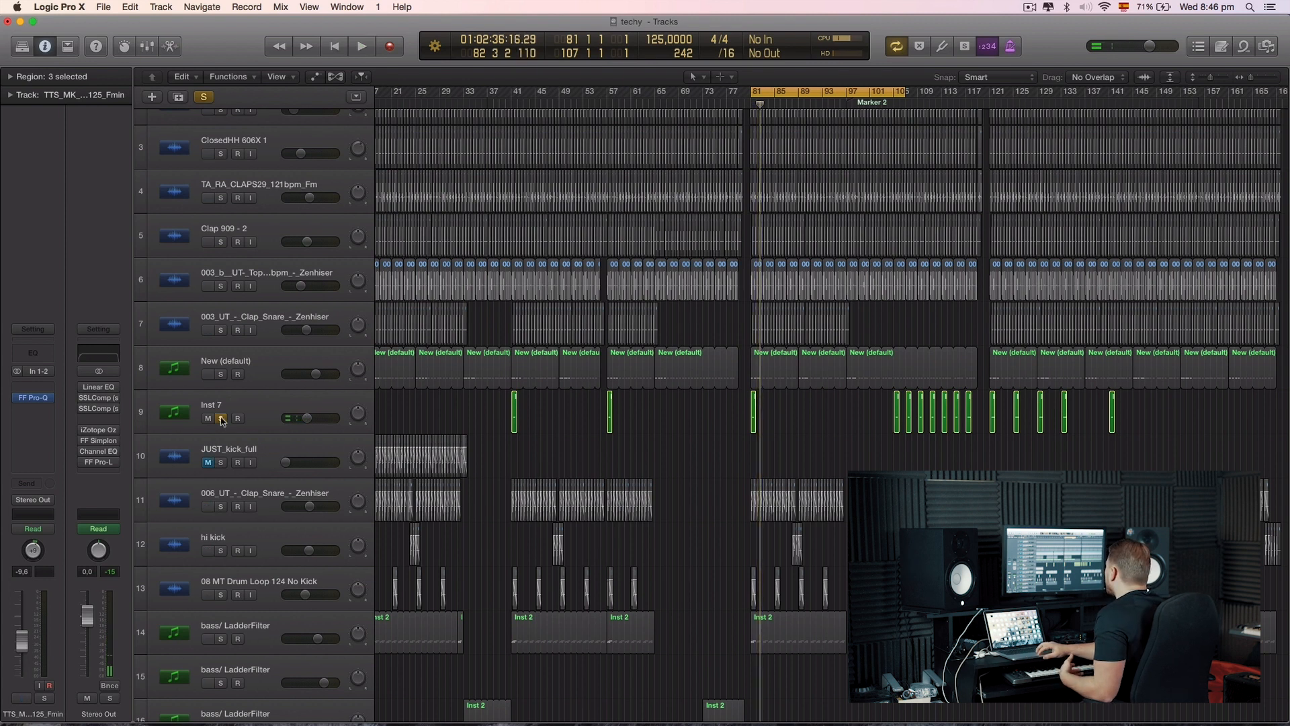
click(222, 418)
- Audition the clap fill track in solo, examine its chopped regions at bar 81 up close, and return to the arrangement overview
scroll(299, 443, down, 10)
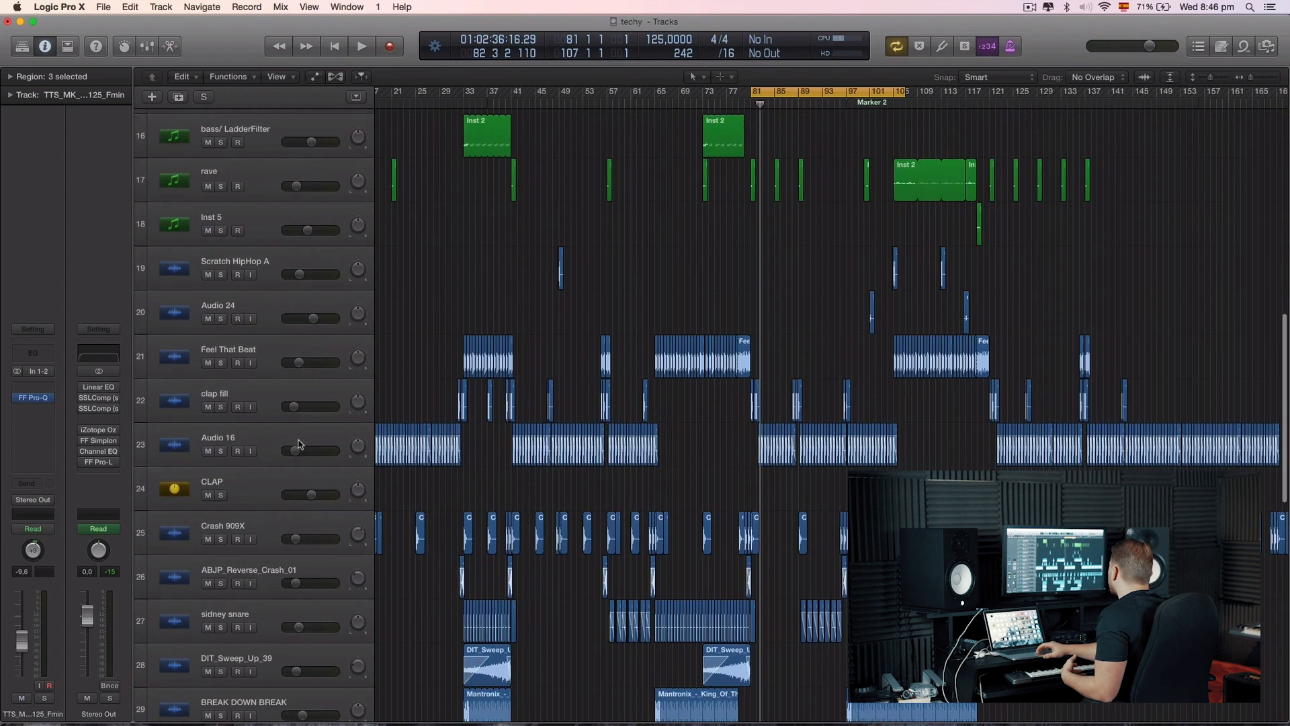
scroll(299, 443, down, 1)
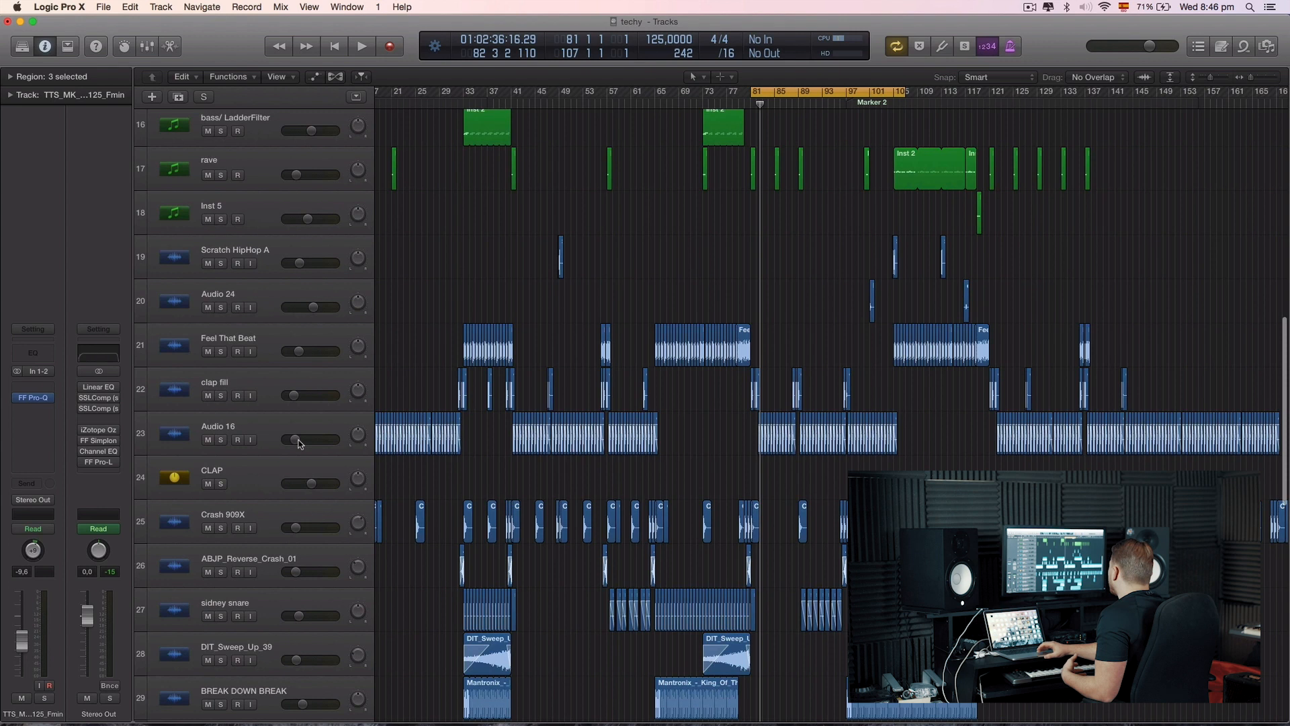
click(222, 396)
key(space)
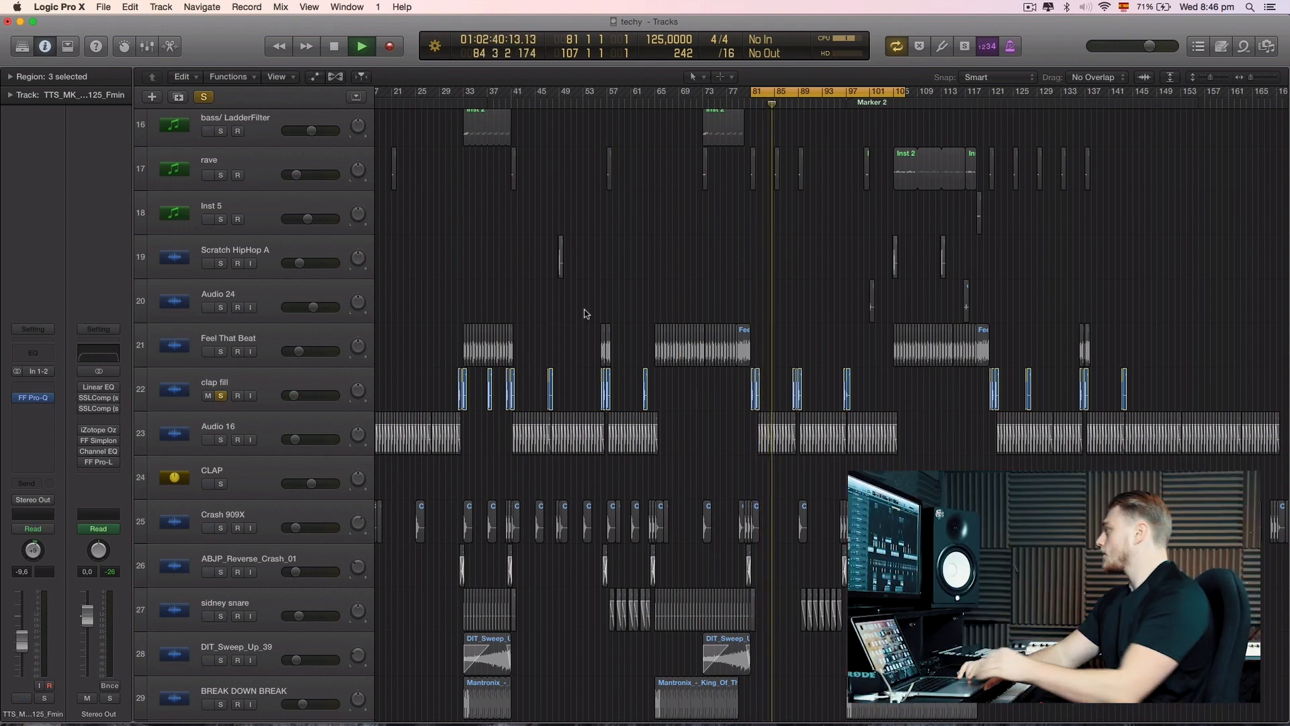
drag(724, 365, 838, 452)
drag(564, 322, 715, 440)
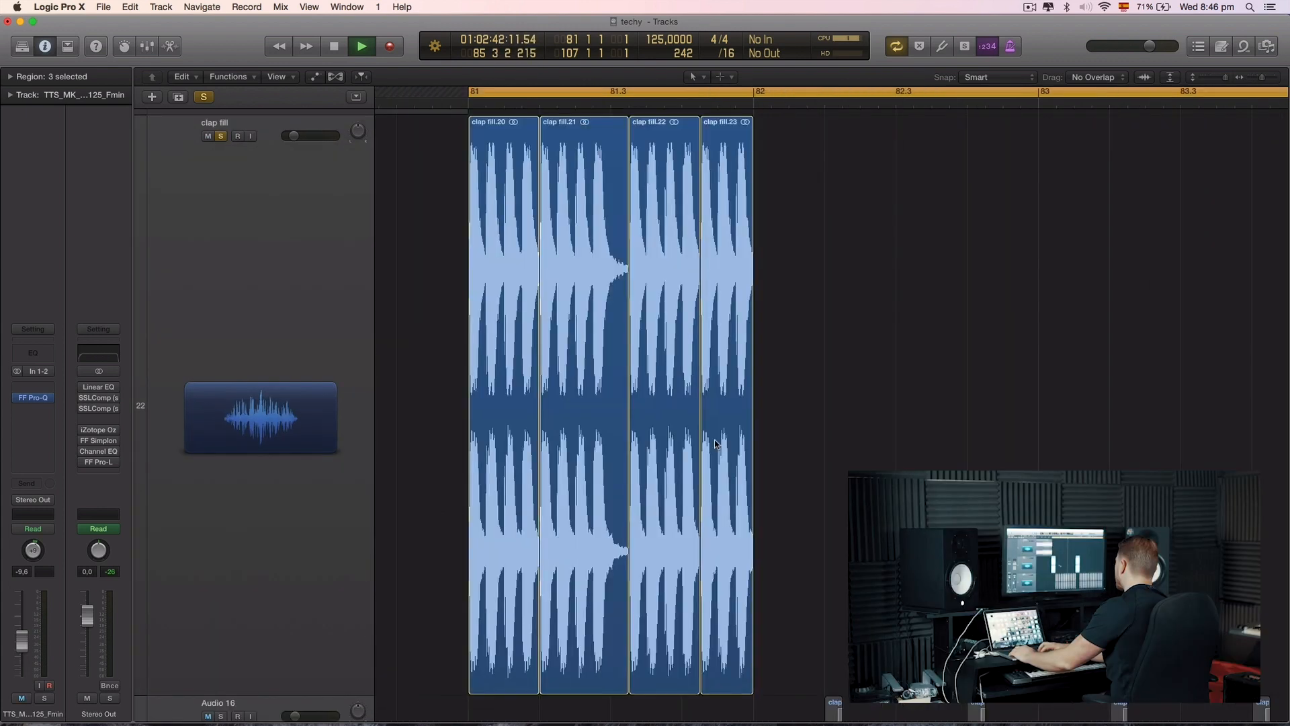
scroll(716, 444, left, 3)
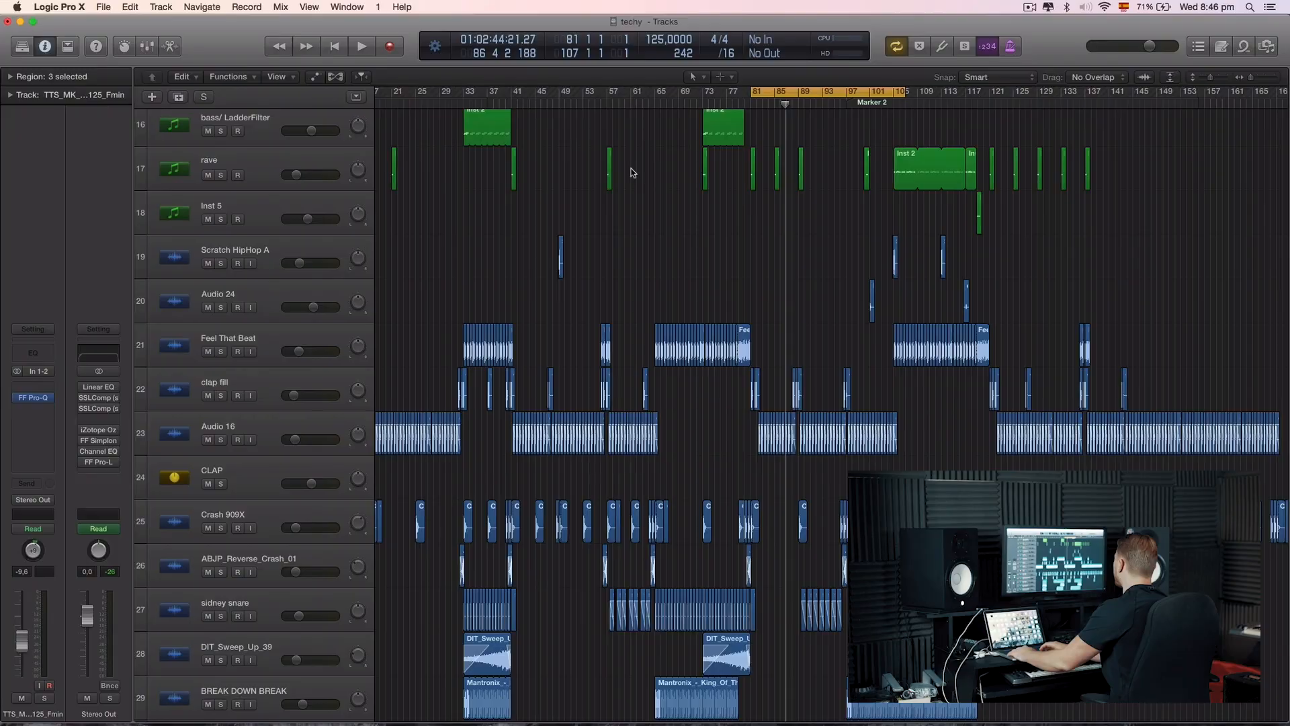
- Play the full arrangement from bar 81, check the active tracks down to Stereo Out, and stop the playback
key(space)
scroll(792, 274, down, 5)
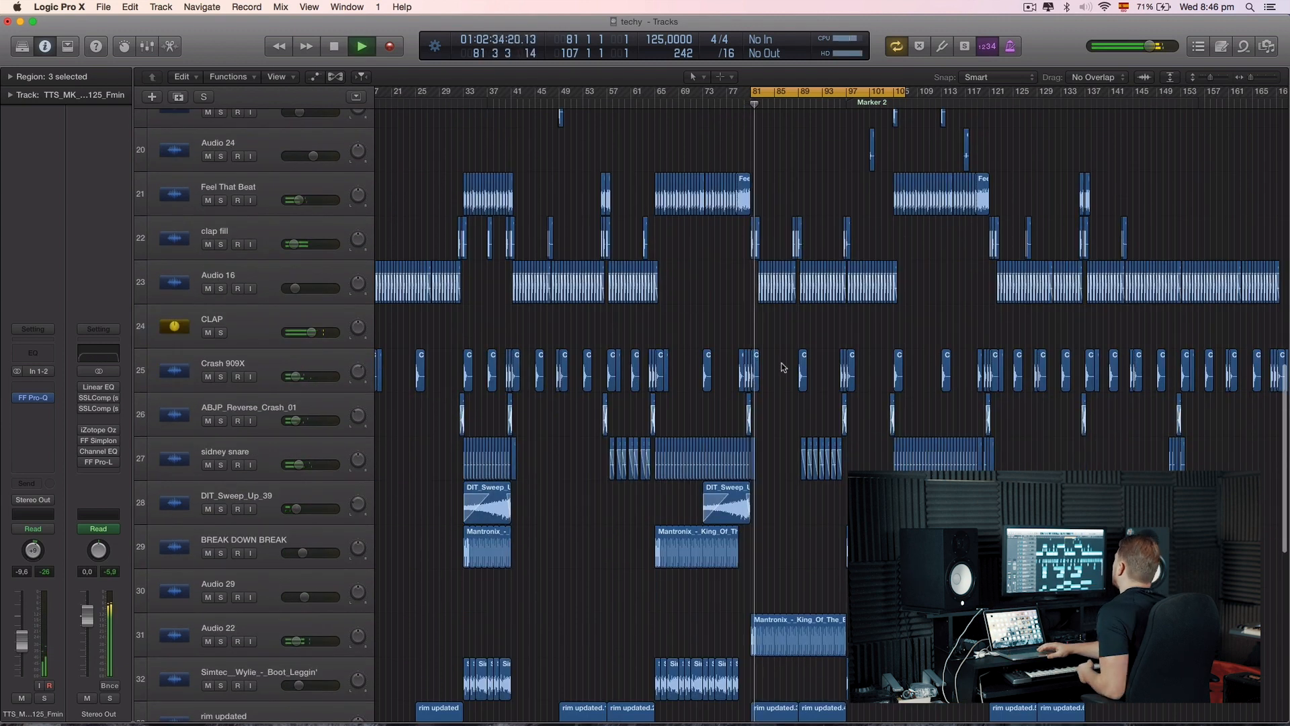
click(782, 367)
scroll(781, 366, down, 6)
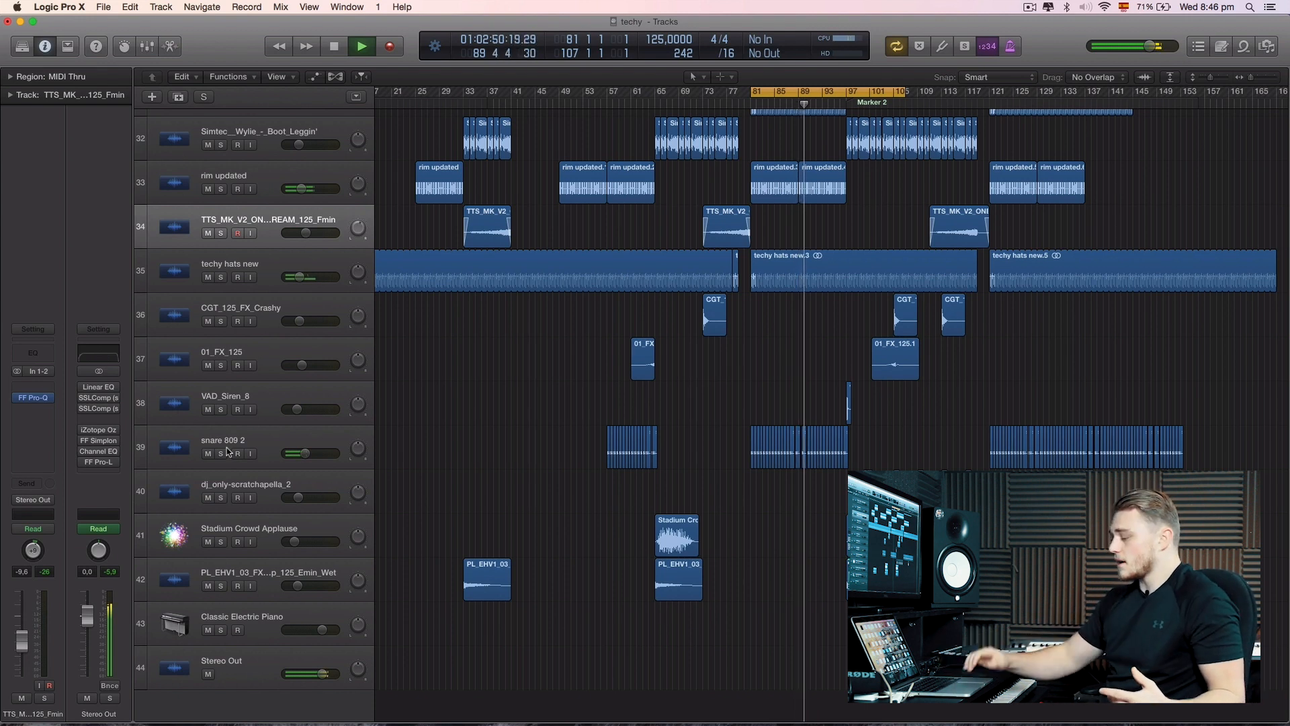
scroll(247, 531, up, 5)
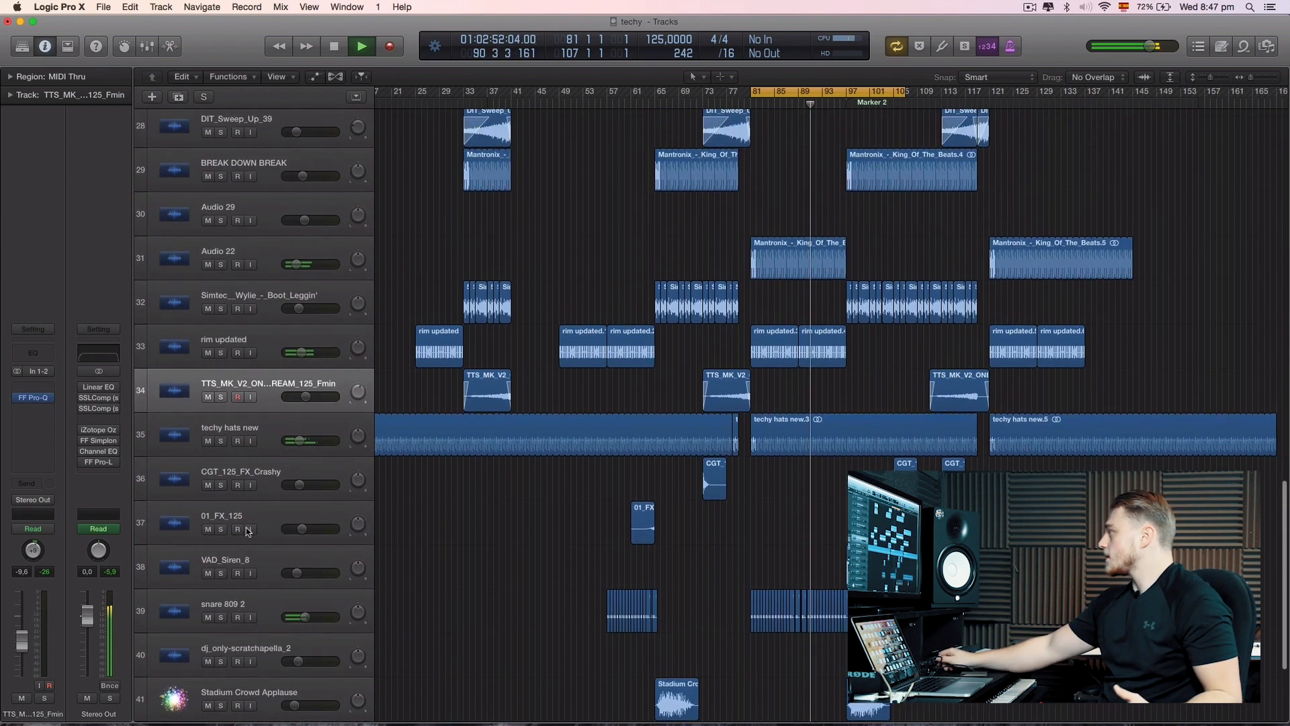
key(space)
- Set the cycle range to bars 65–99 and select the BREAK DOWN BREAK track
scroll(247, 531, up, 3)
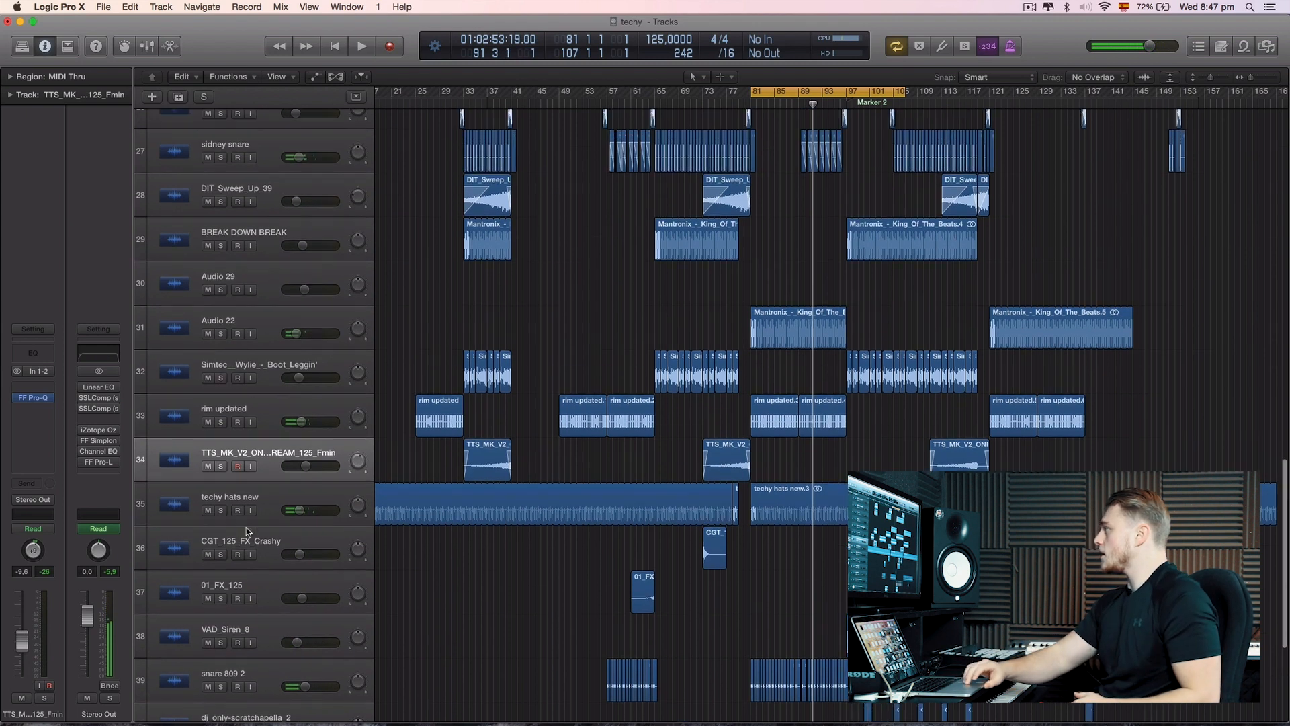
drag(657, 97, 864, 97)
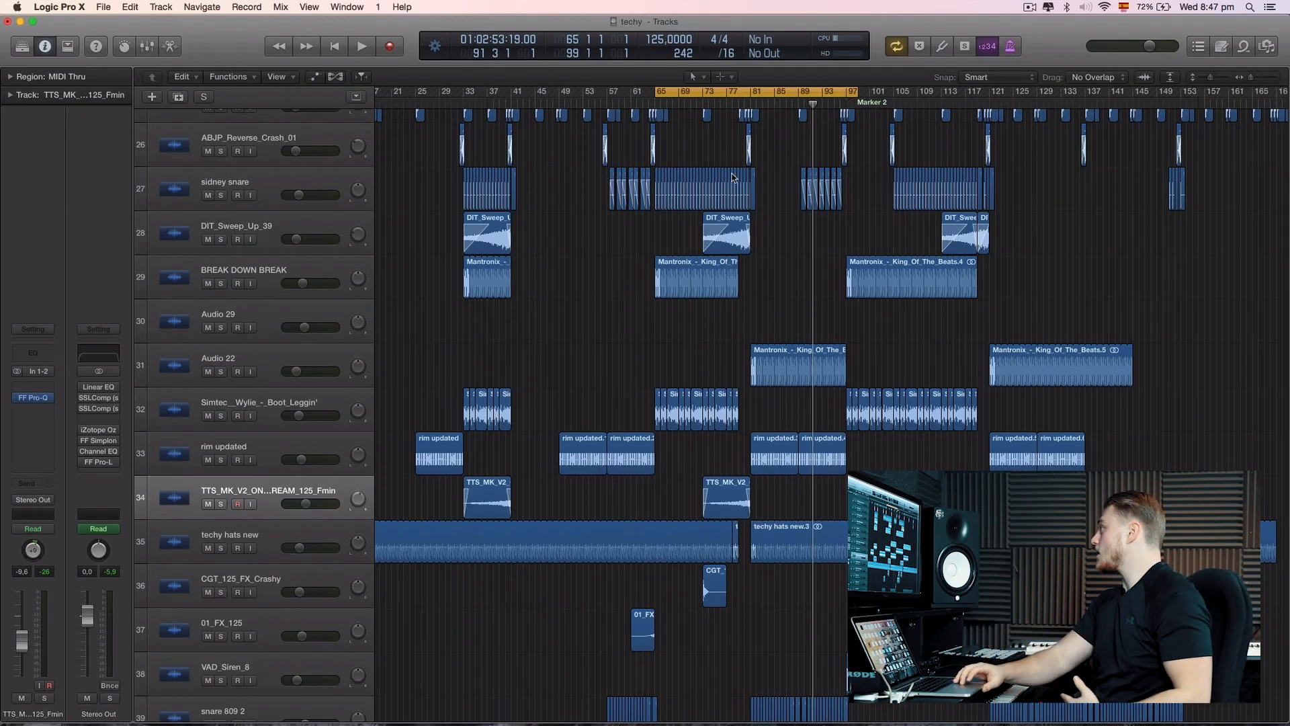
click(597, 276)
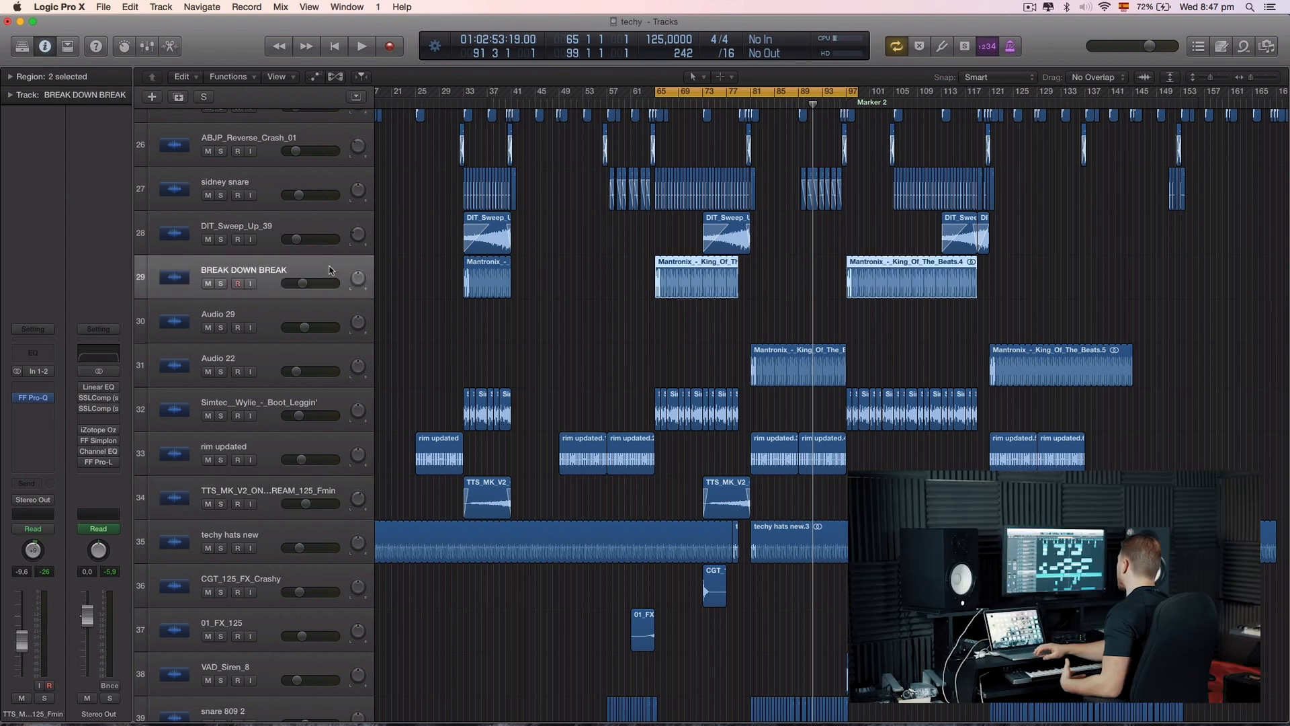
- Select the Audio 22 track, examine the low-cut and high-cut bands in its FF Pro-Q, and close the equalizer
scroll(648, 295, down, 1)
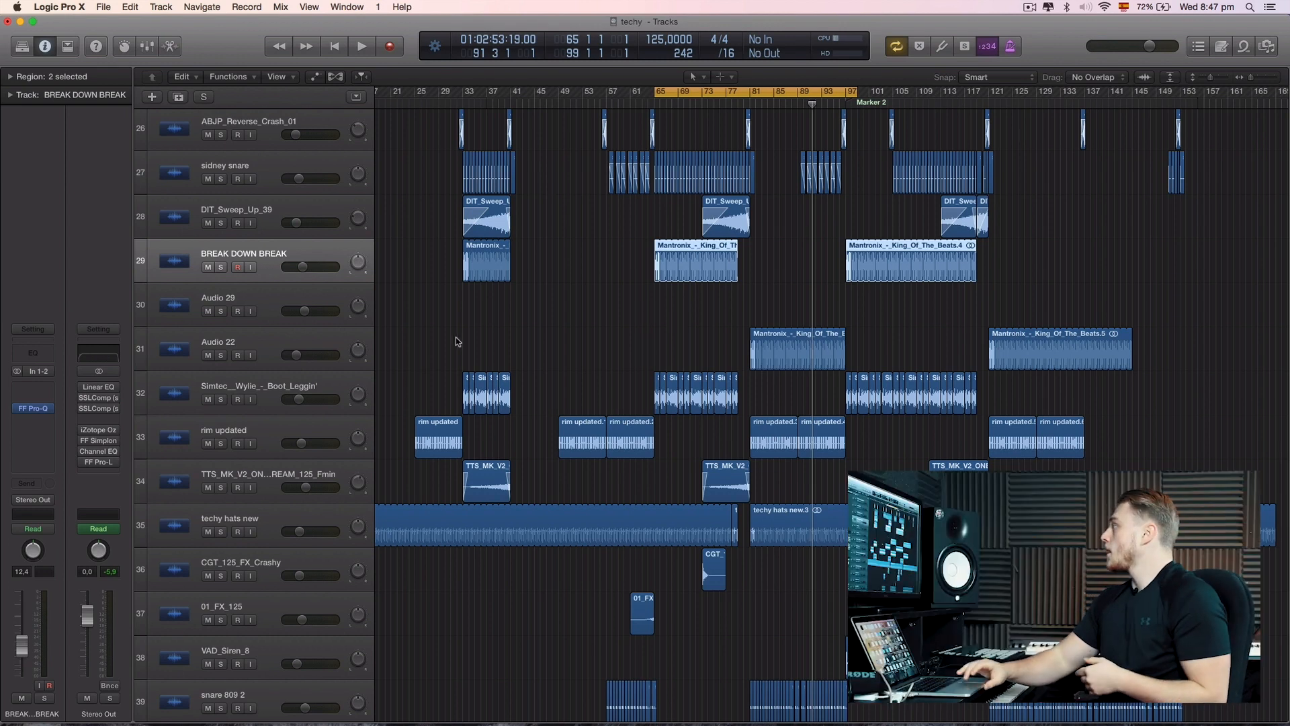
click(282, 348)
click(30, 389)
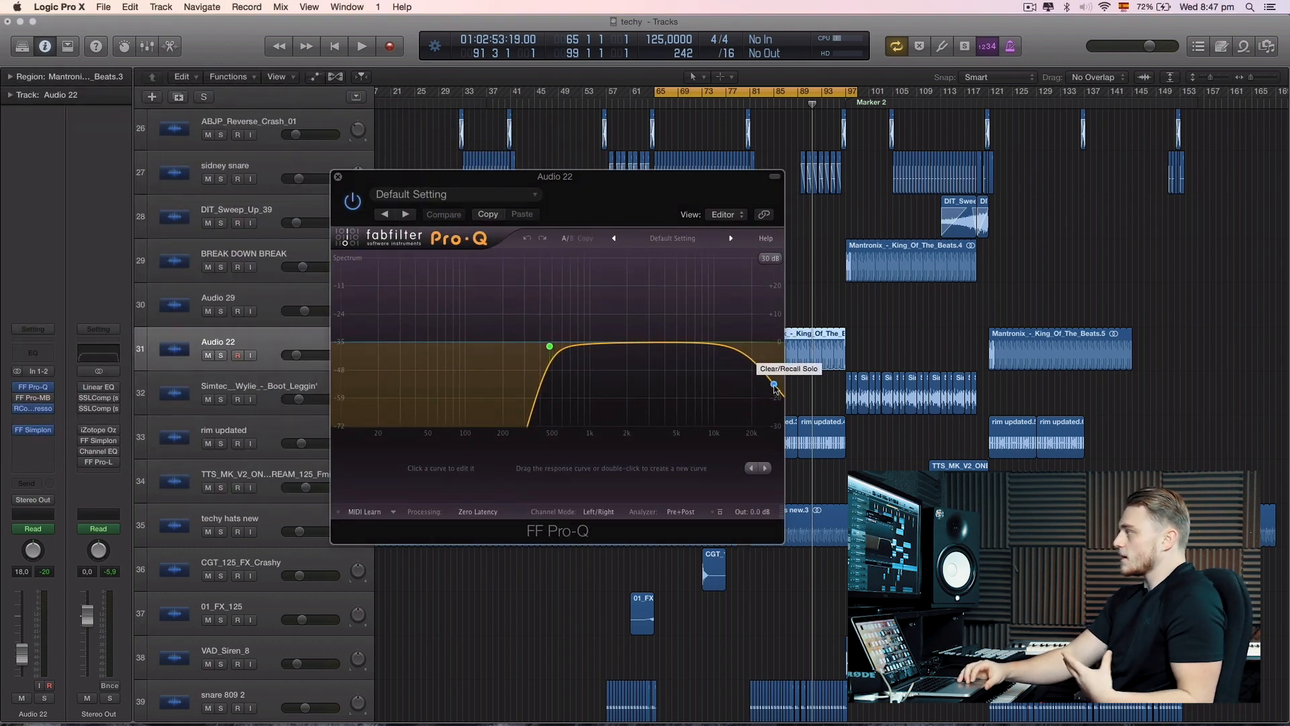
click(338, 176)
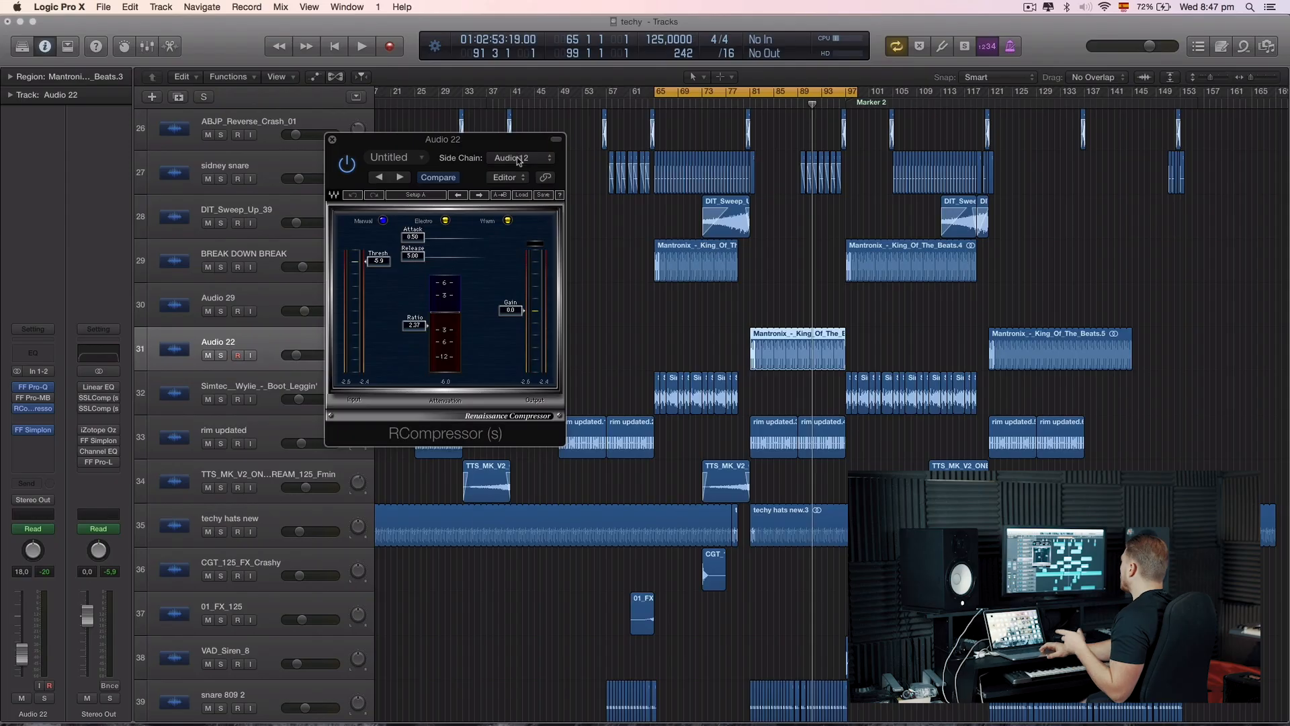
- Inspect the side-chain source list of Audio 22's RCompressor, keep Audio 12 as the source, and close the compressor
click(501, 157)
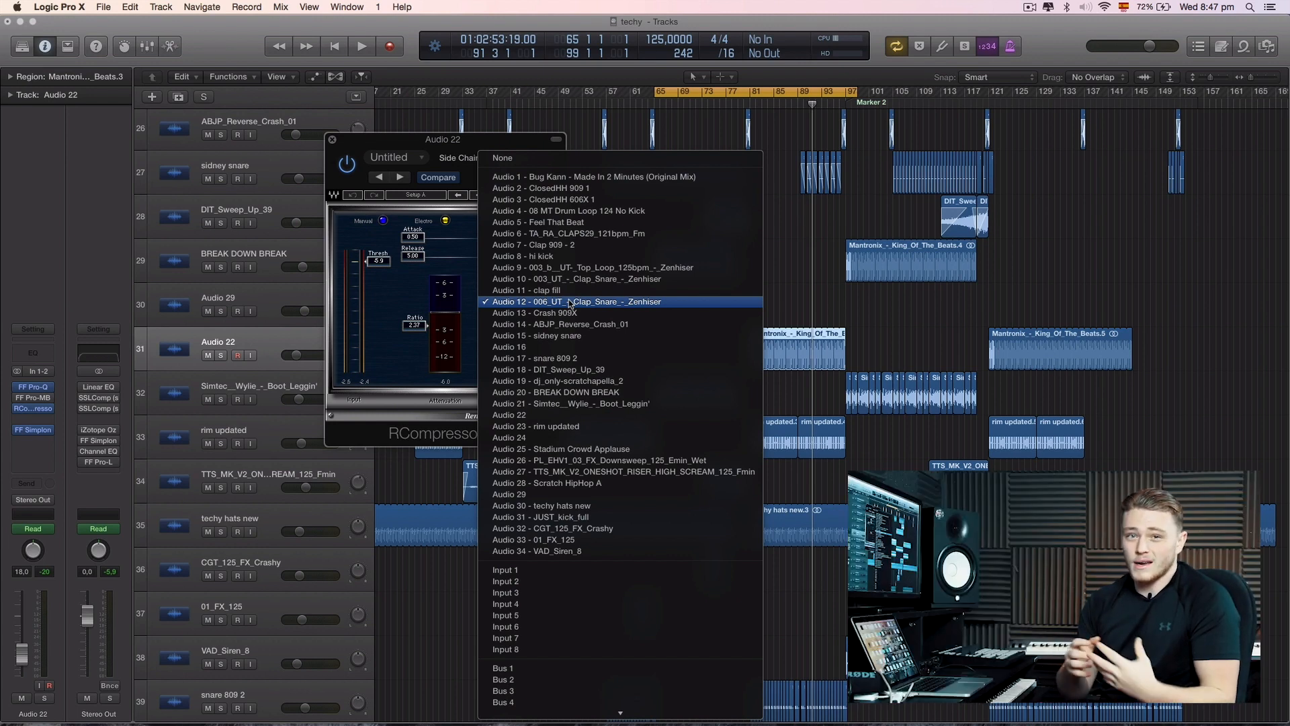
click(455, 143)
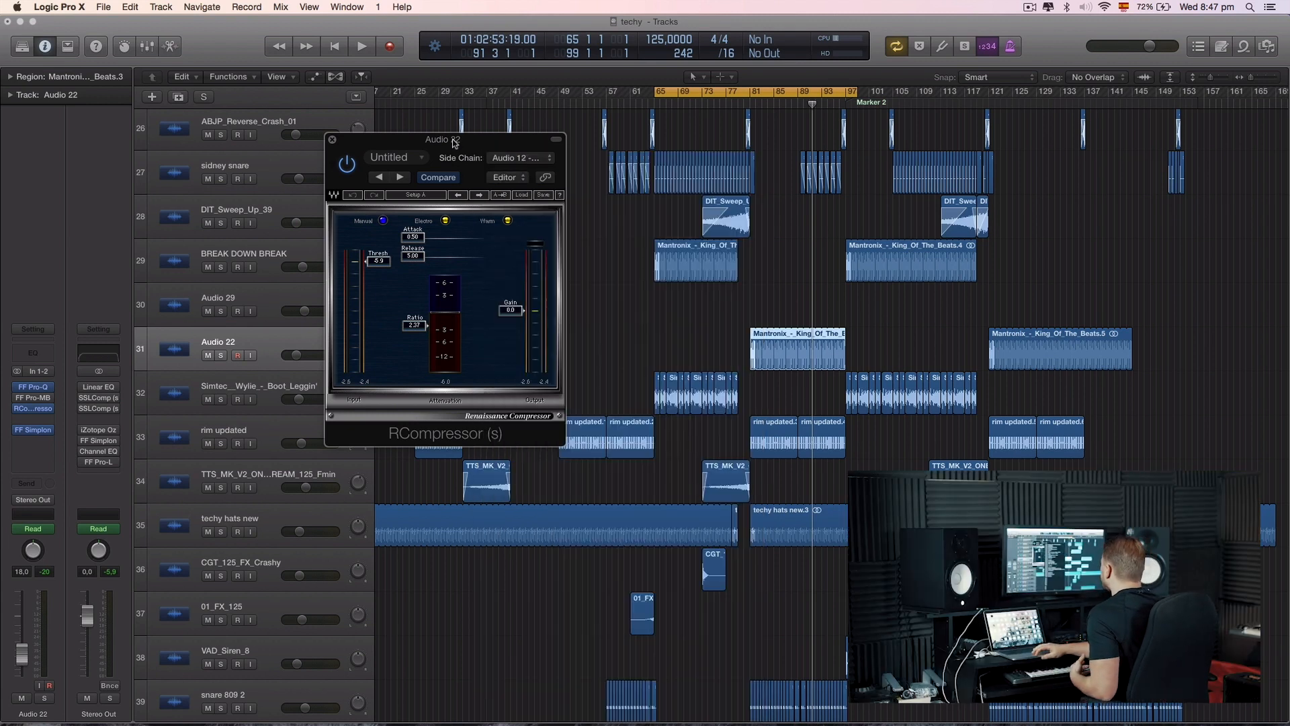
click(331, 141)
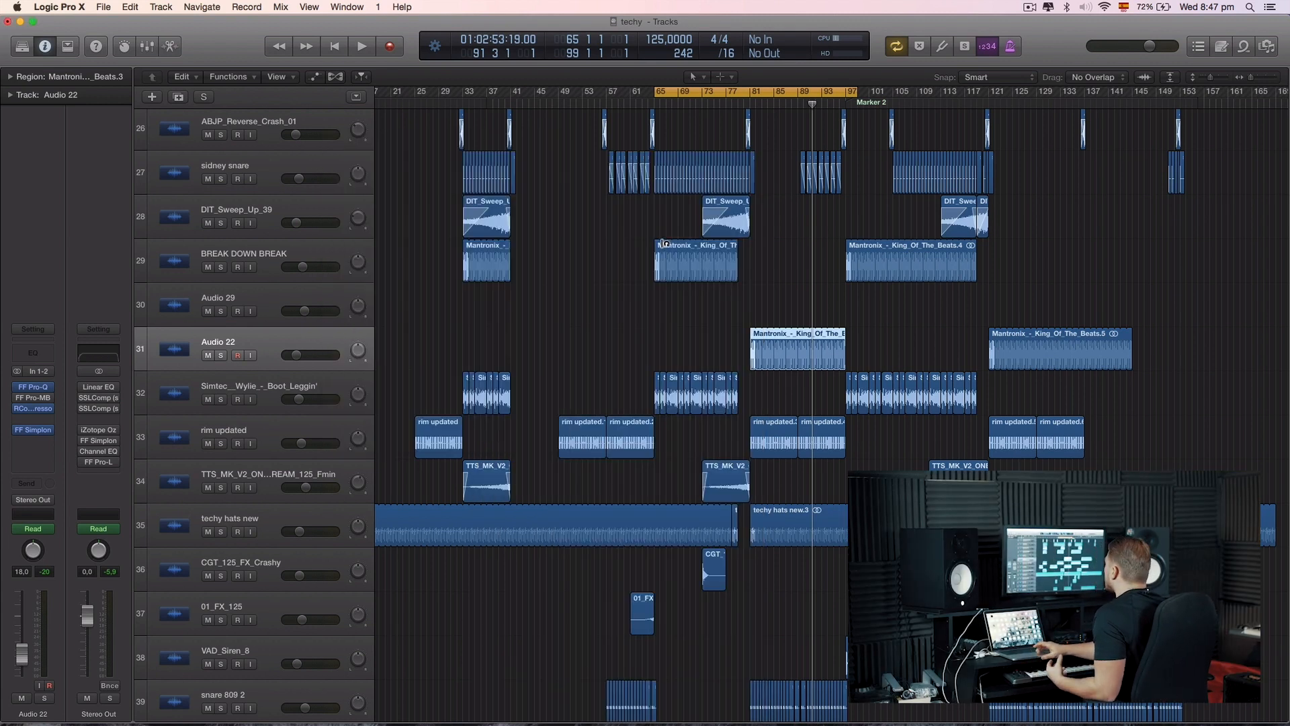
- Turn the cycle off and play the full arrangement from bar 91 past bar 121, reviewing the bass, rave and drum tracks
scroll(716, 155, down, 1)
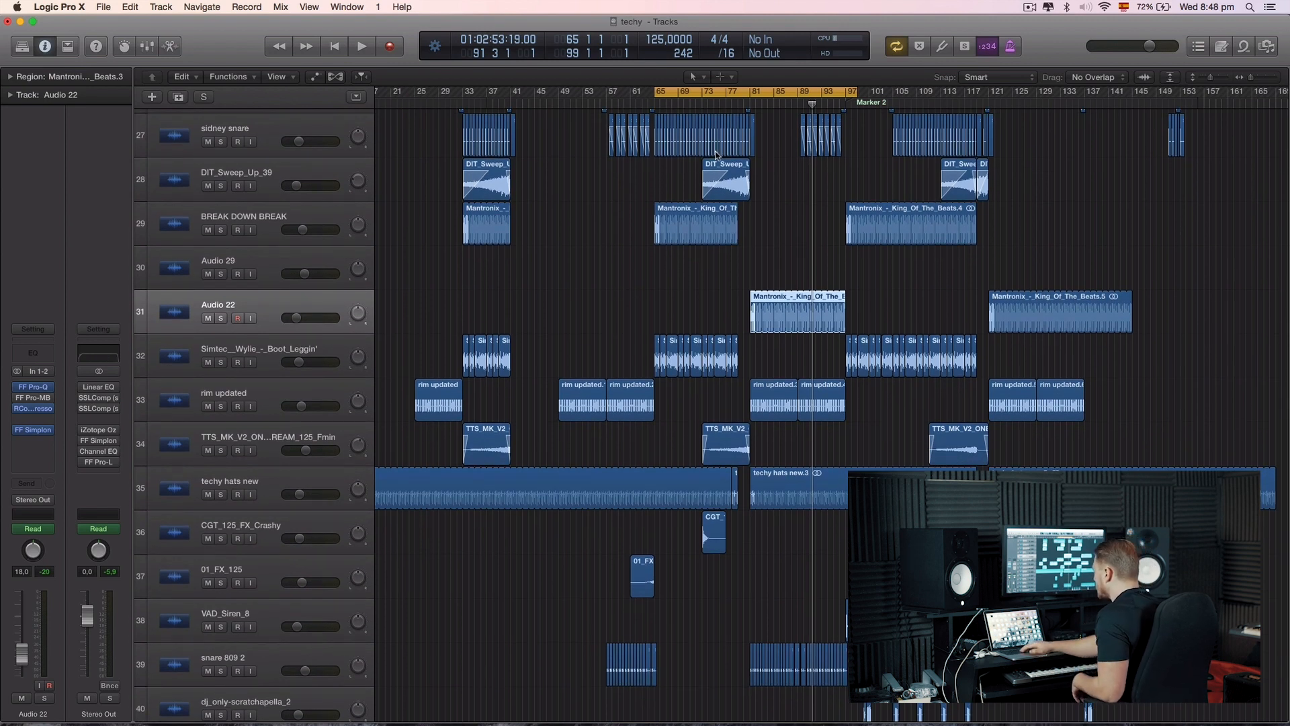
key(c)
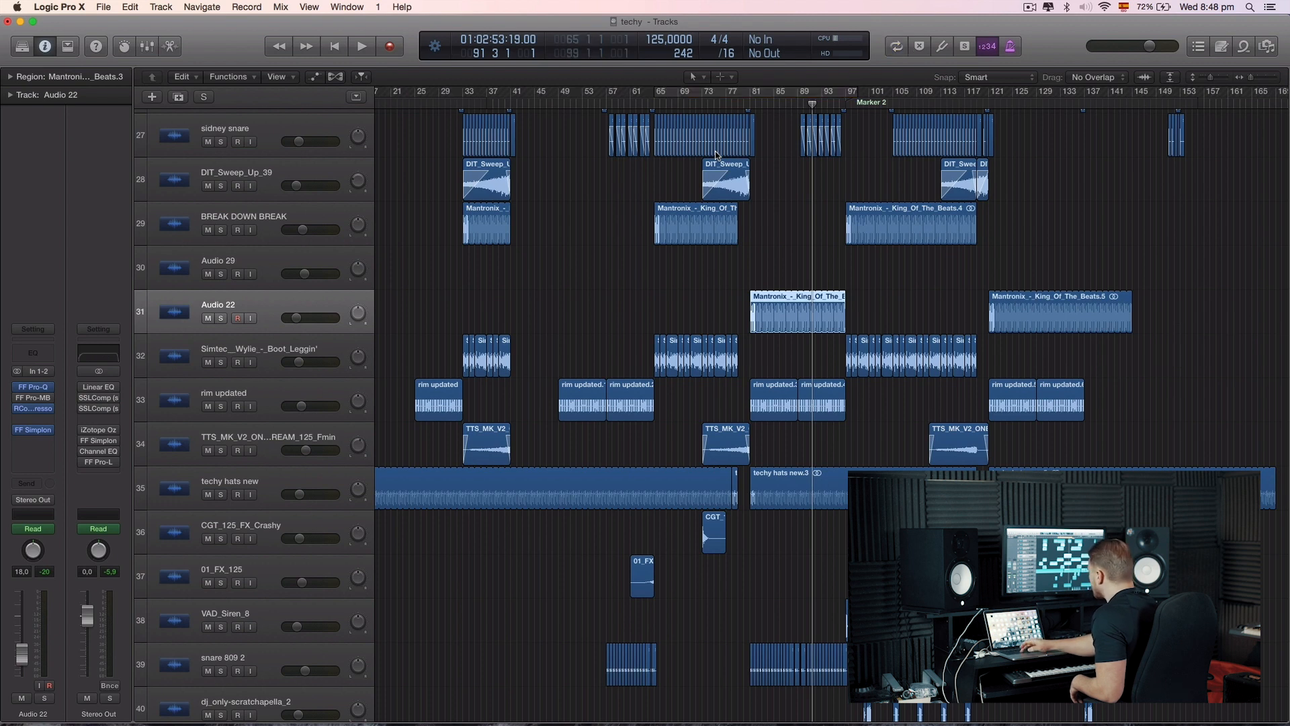
key(space)
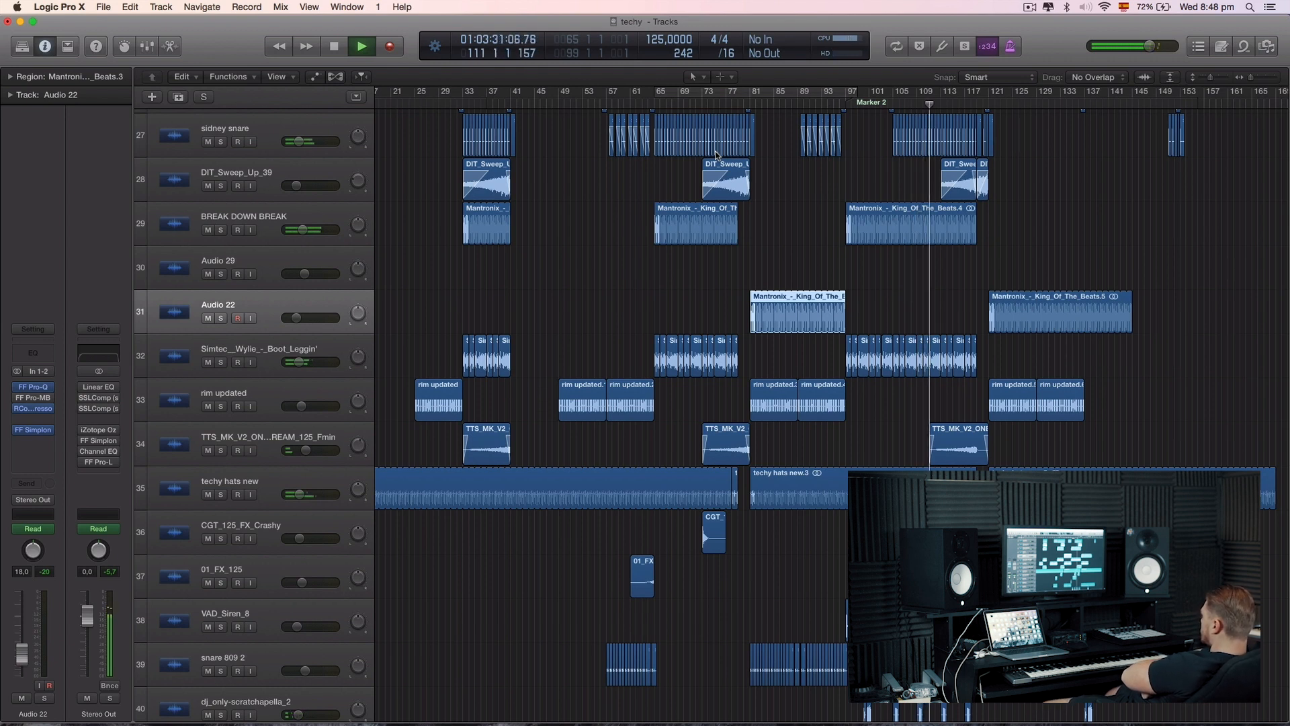
scroll(810, 225, up, 10)
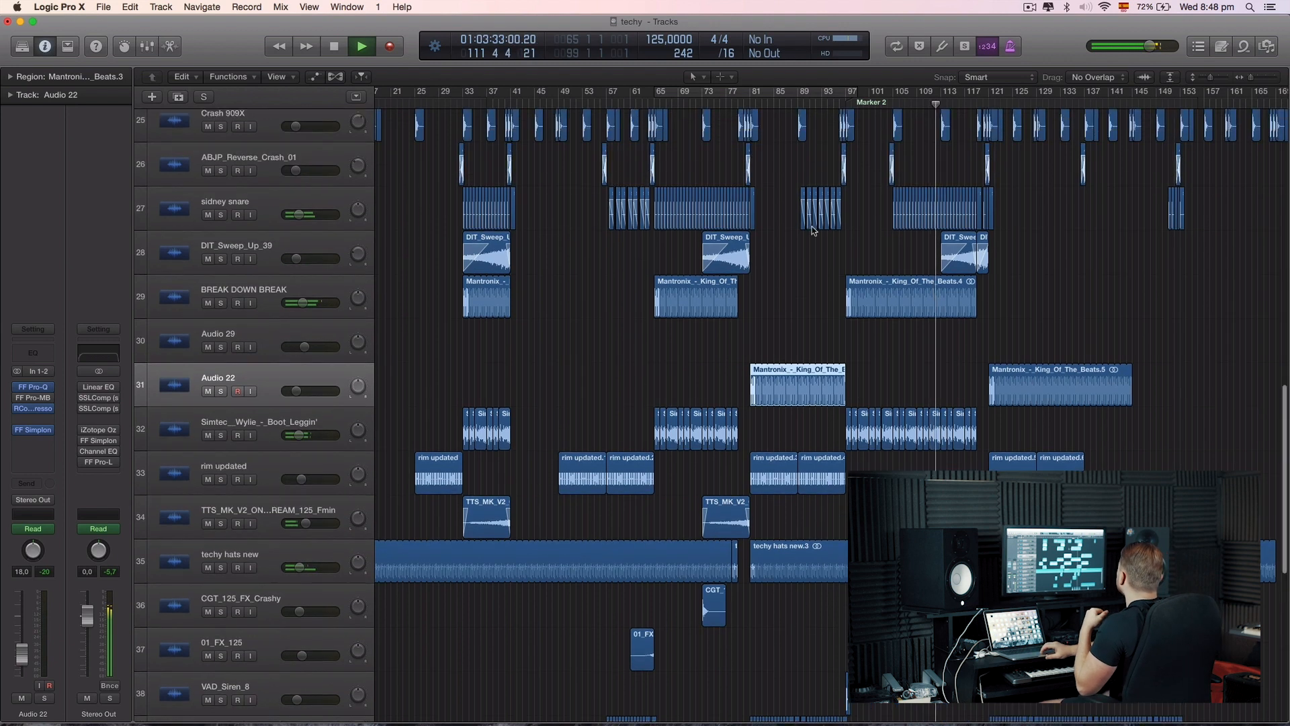
scroll(813, 230, up, 5)
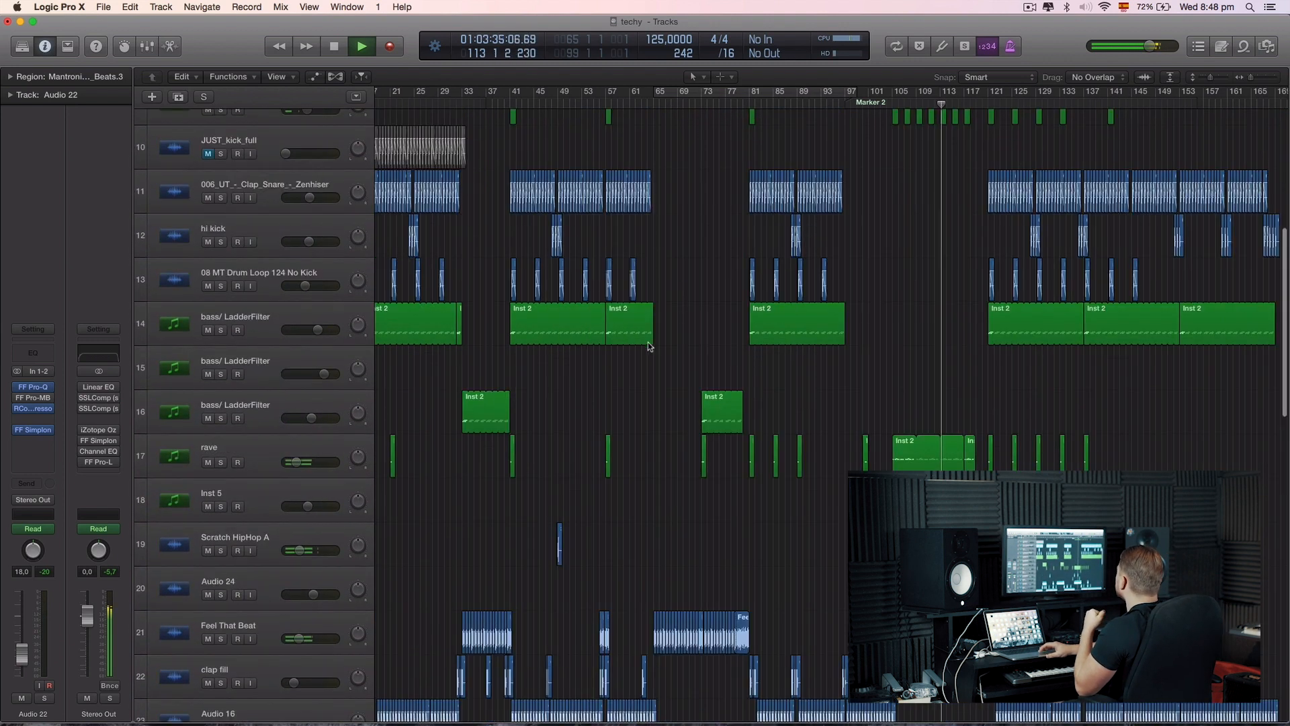
scroll(608, 367, up, 2)
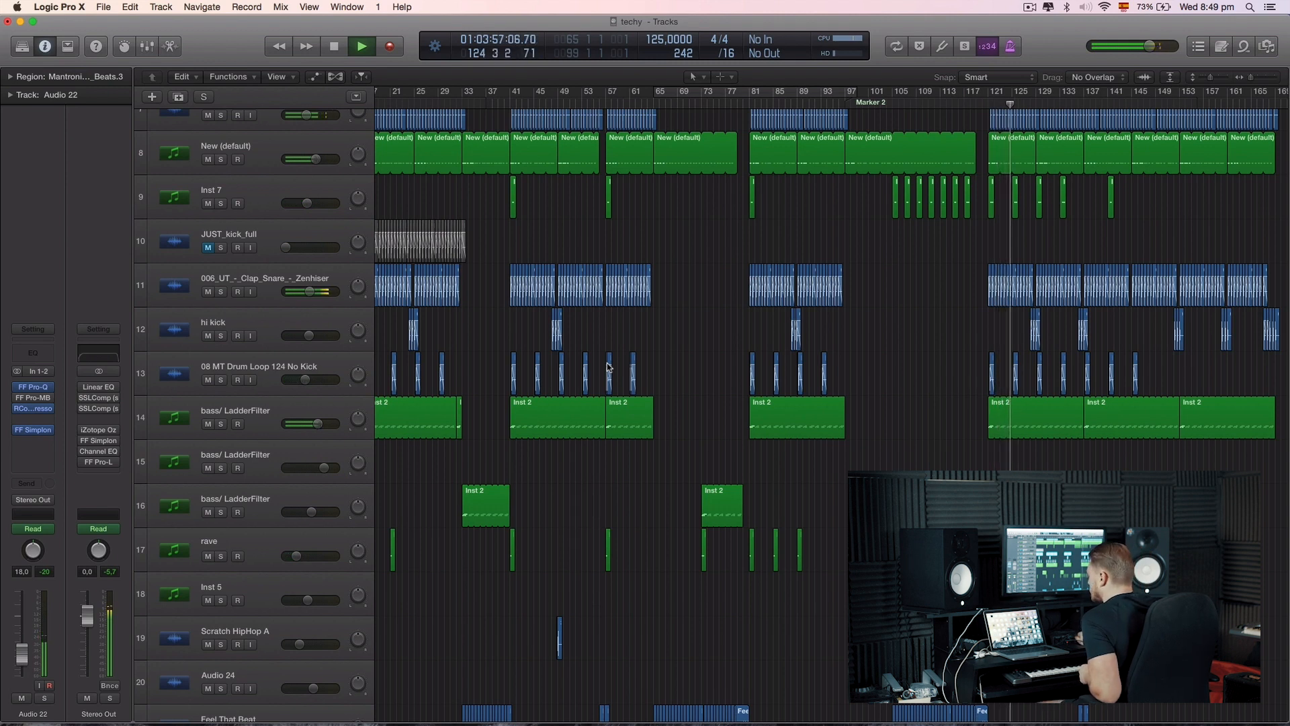
key(space)
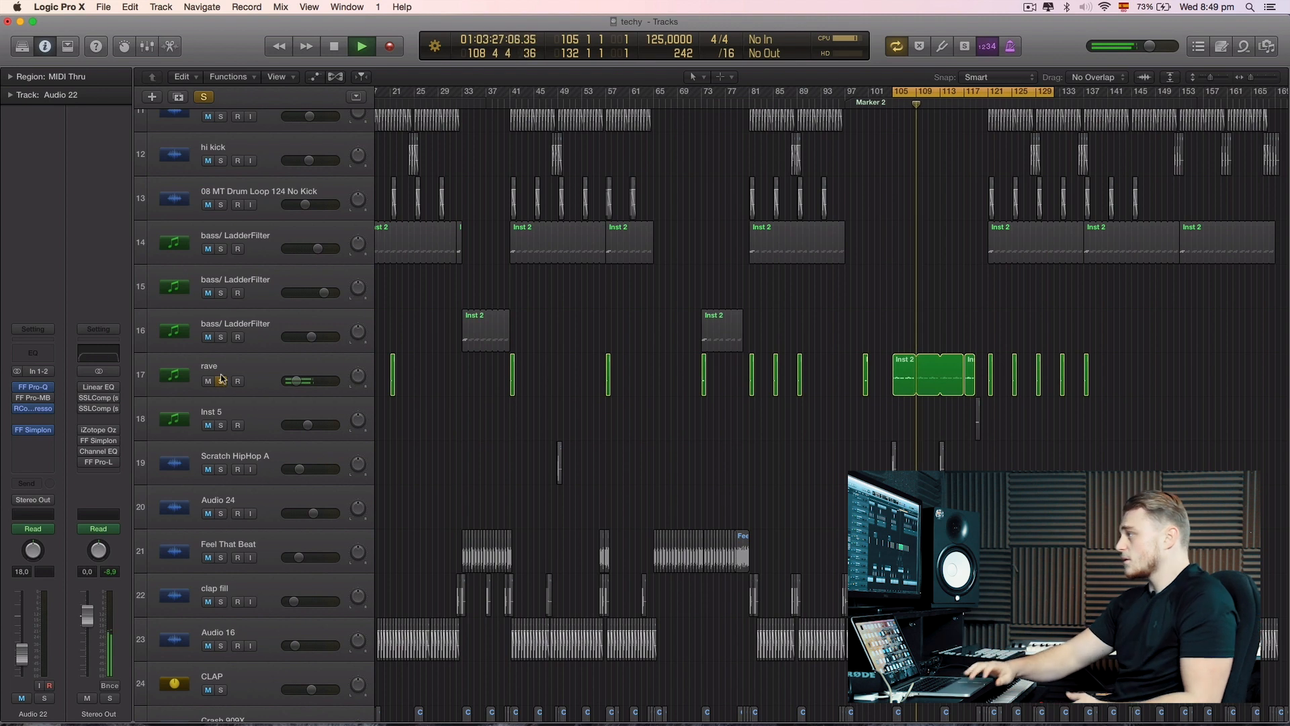
- Select the rave track and turn off its solo
click(226, 371)
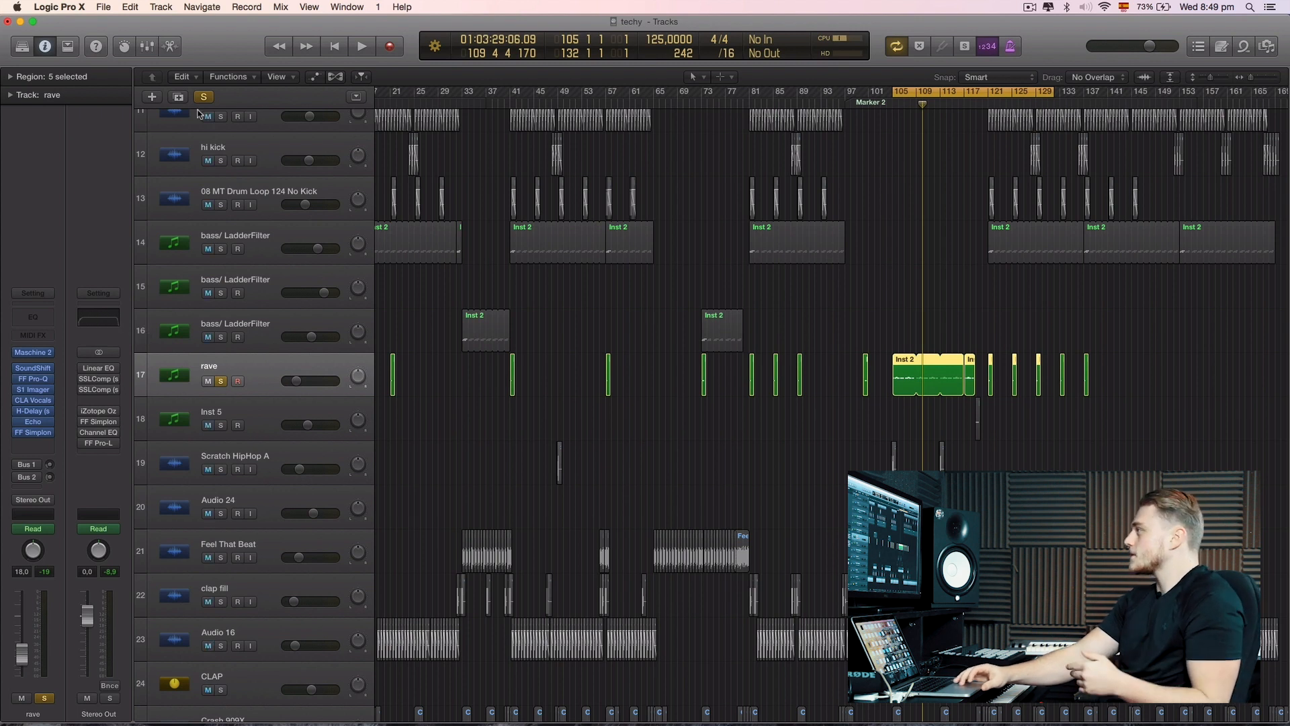
key(s)
scroll(699, 284, down, 3)
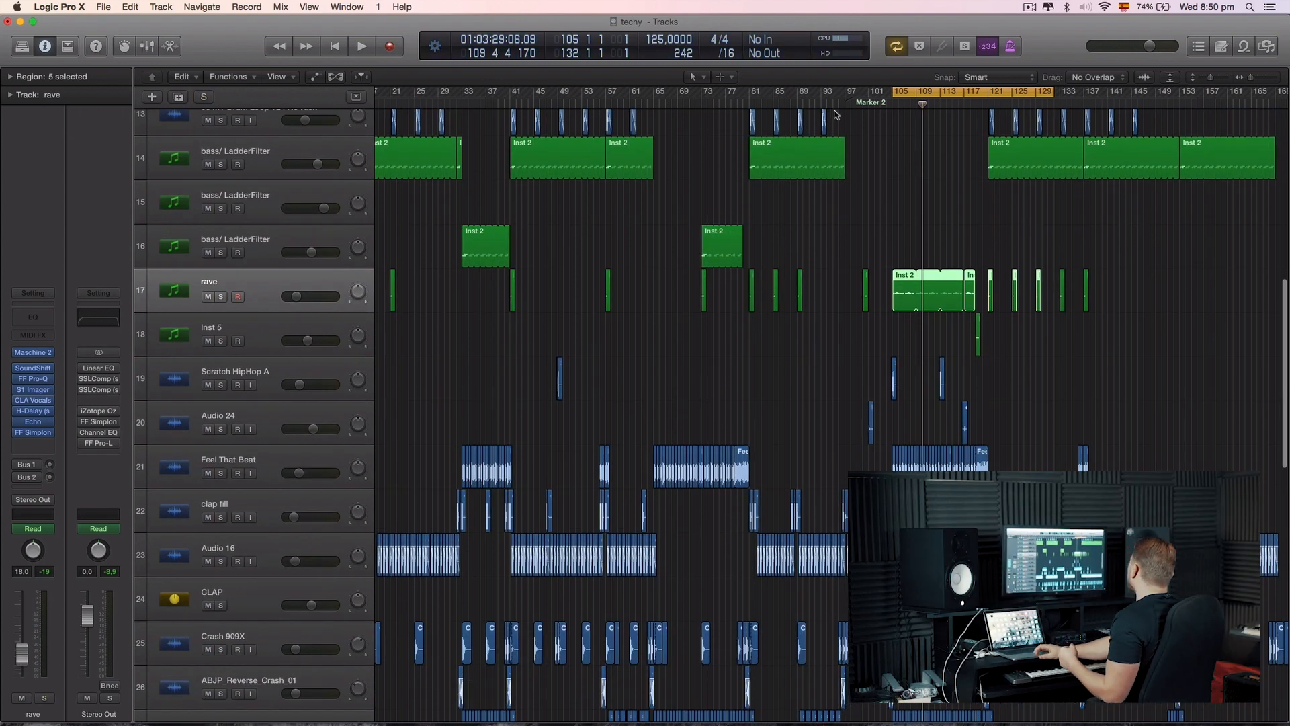
- Clear the region selection, set the cycle range to bars 97–110, and play the breakdown from Marker 2
scroll(699, 403, down, 10)
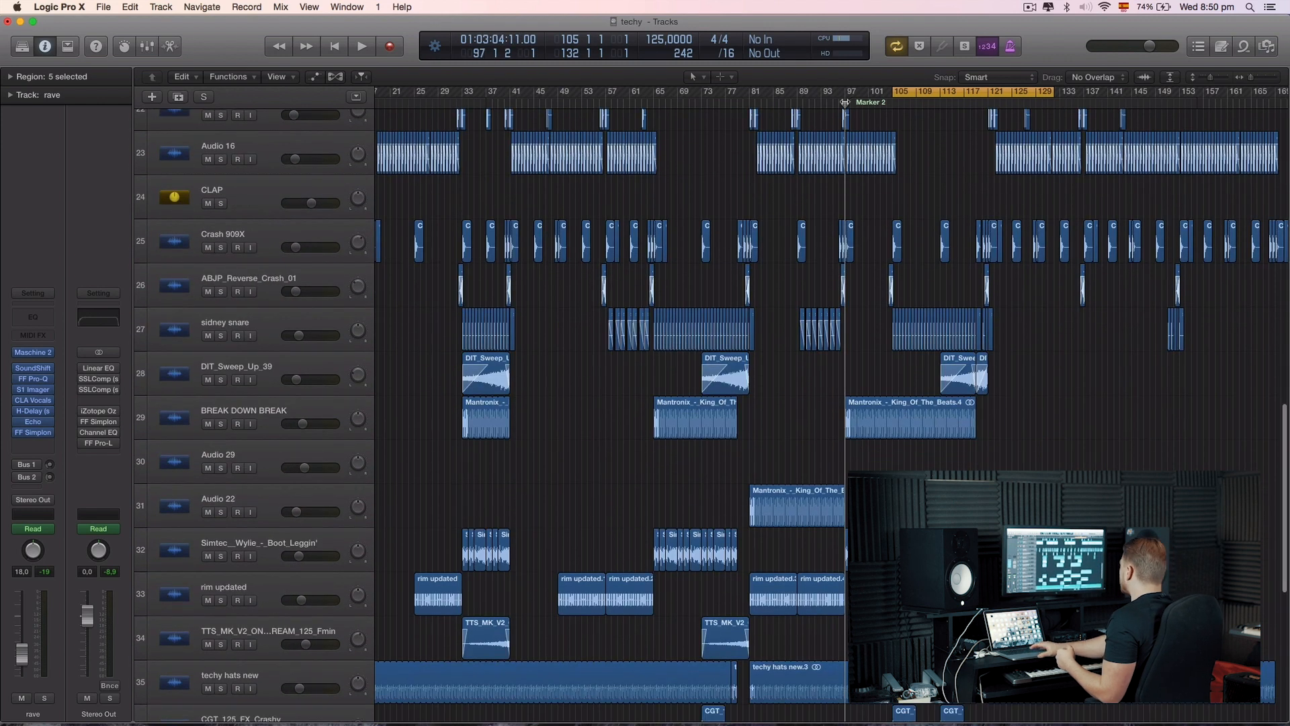
scroll(869, 400, down, 10)
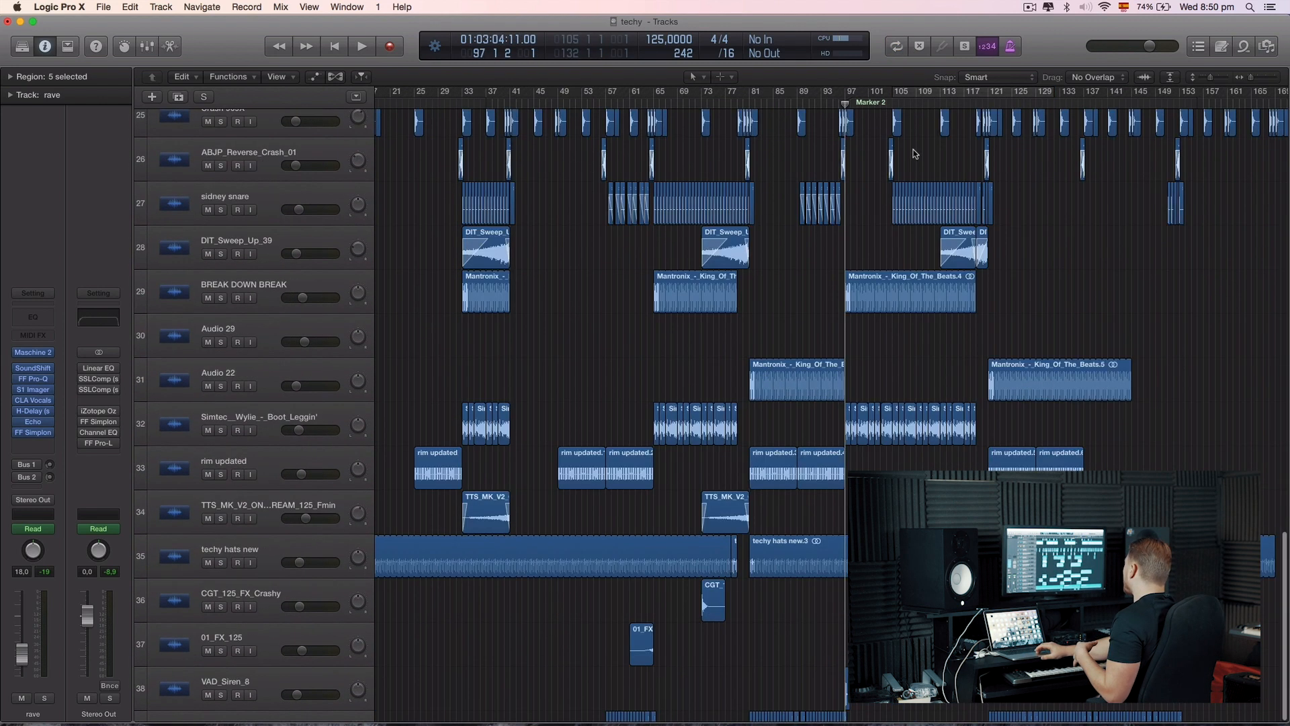
right_click(796, 341)
click(892, 407)
scroll(818, 304, up, 7)
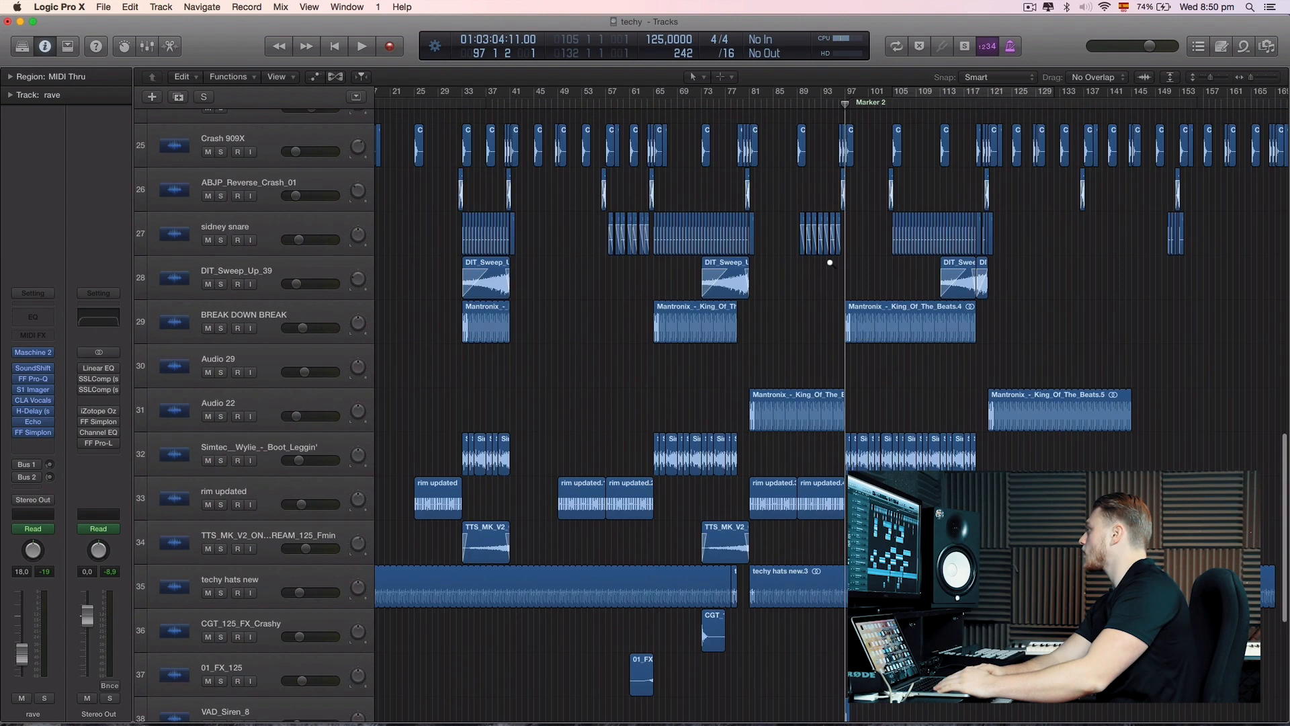
drag(830, 262, 1040, 540)
drag(449, 94, 780, 248)
key(space)
scroll(615, 193, up, 6)
scroll(617, 193, up, 3)
scroll(617, 193, down, 18)
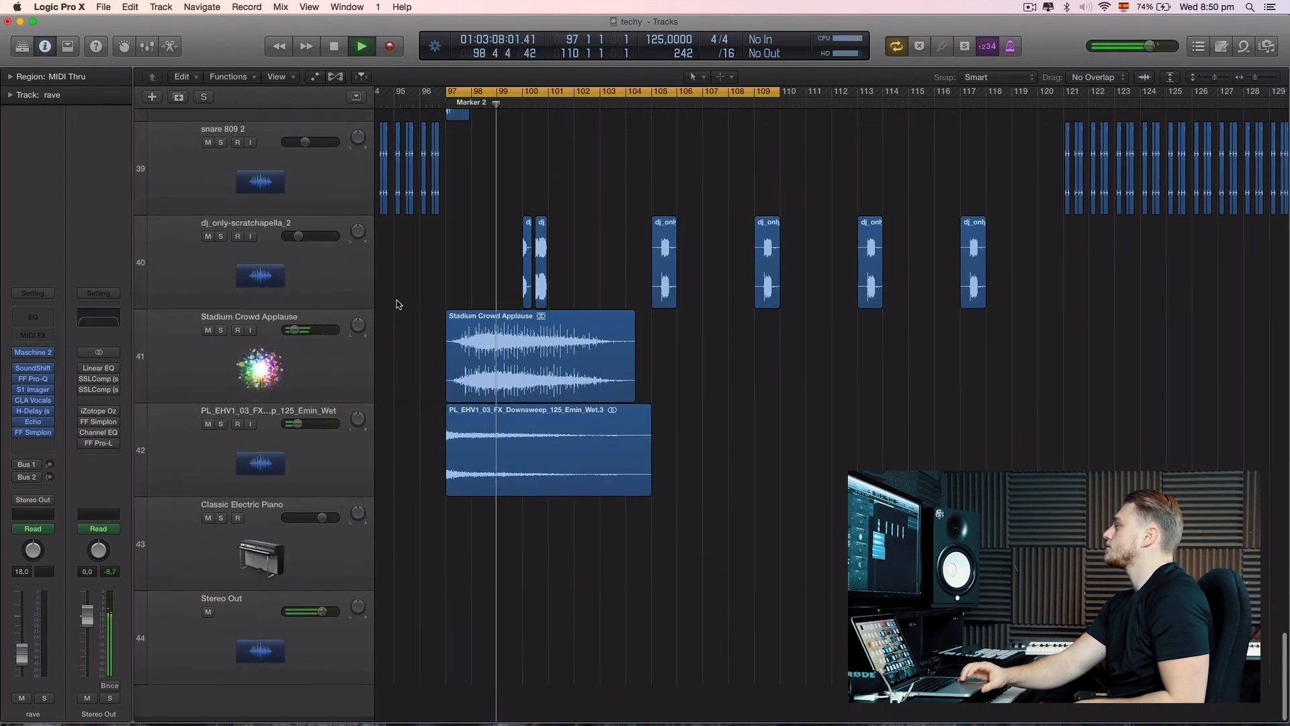
- Solo the dj_only-scratchapella_2 track to audition its scratches, unsolo it, and stop playback
click(221, 242)
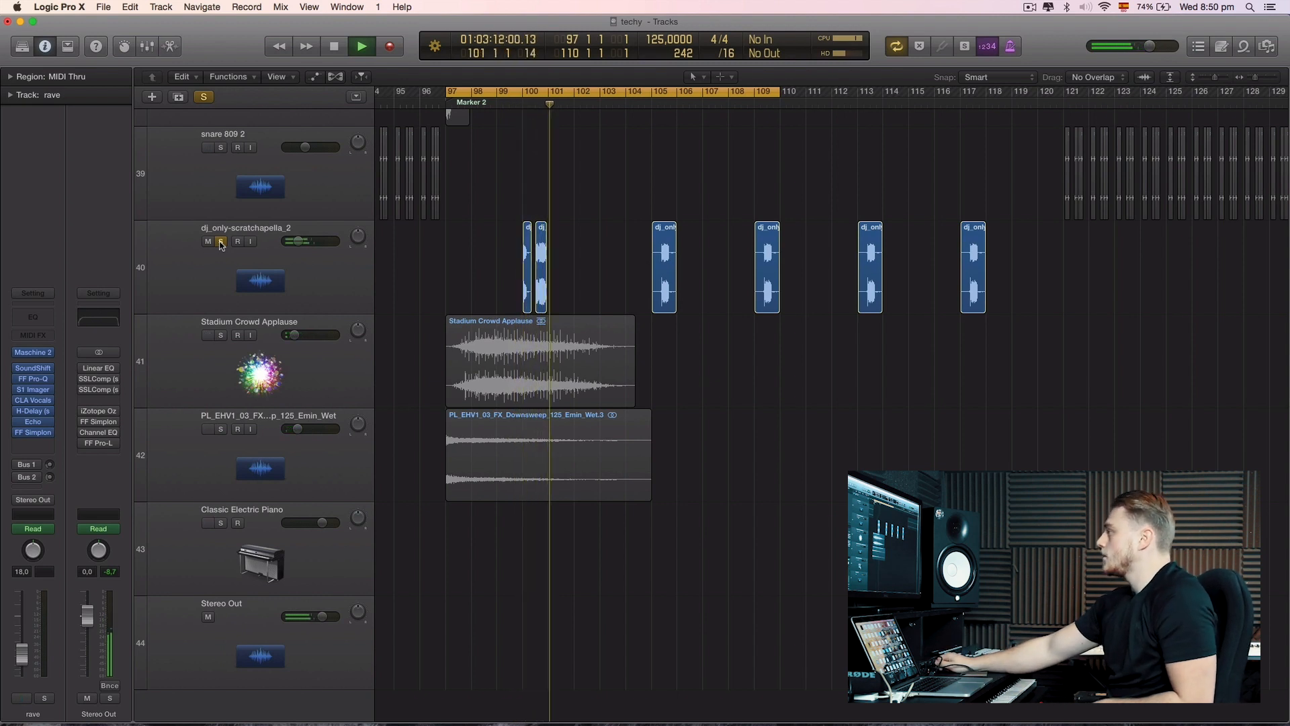
click(221, 242)
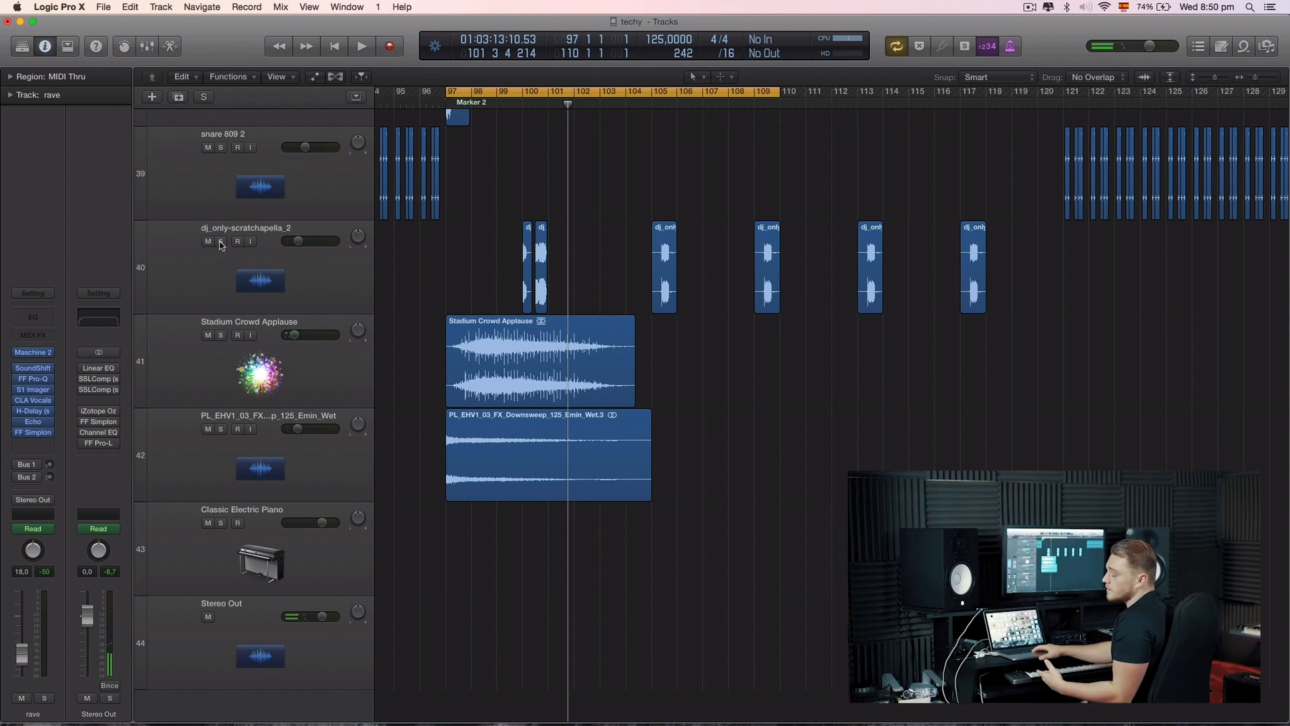
key(space)
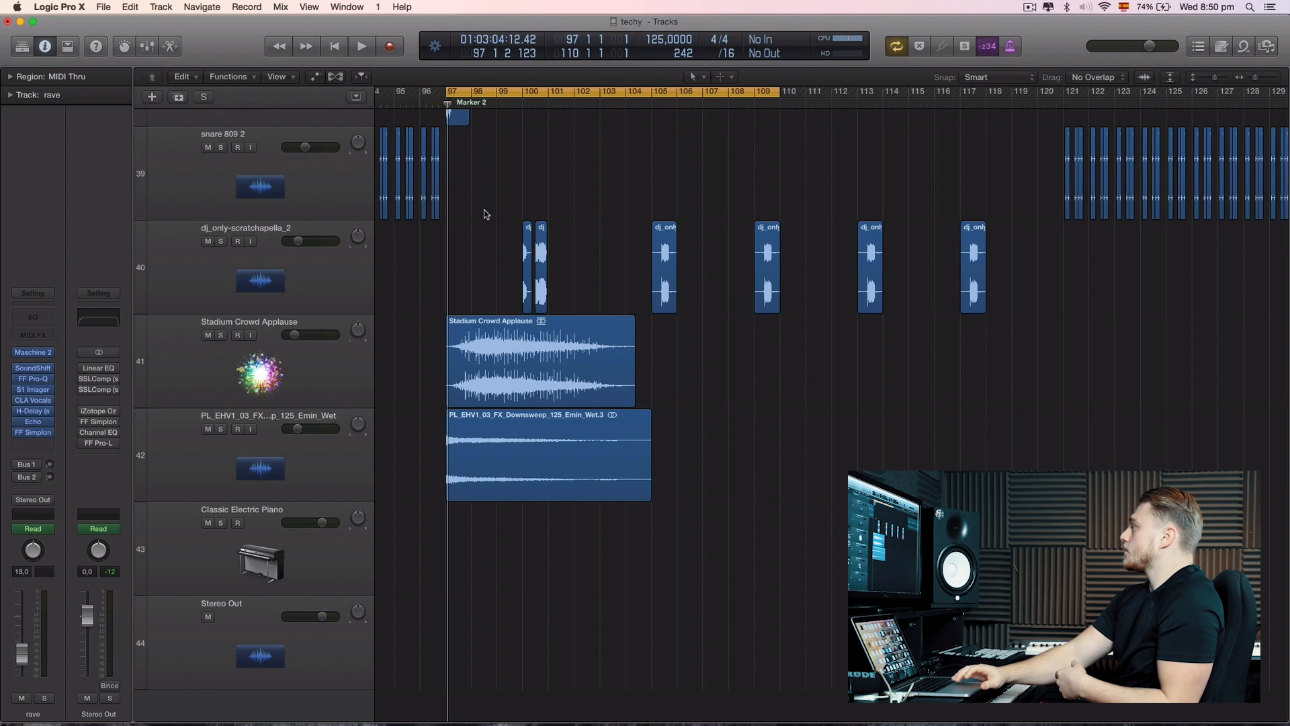
- Replay the breakdown from bar 97 while reviewing the applause, downsweep and break tracks, and turn the cycle off
key(space)
scroll(484, 210, up, 5)
scroll(483, 210, down, 4)
scroll(484, 211, down, 1)
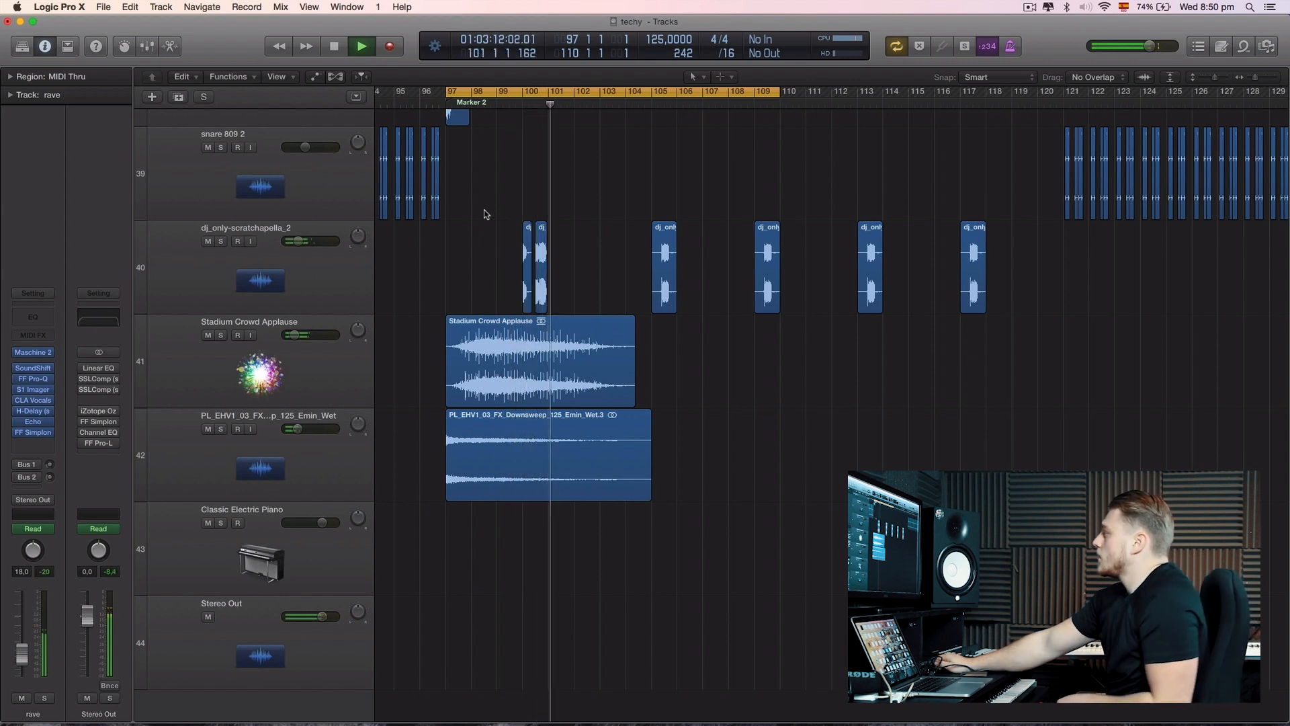
scroll(484, 209, up, 10)
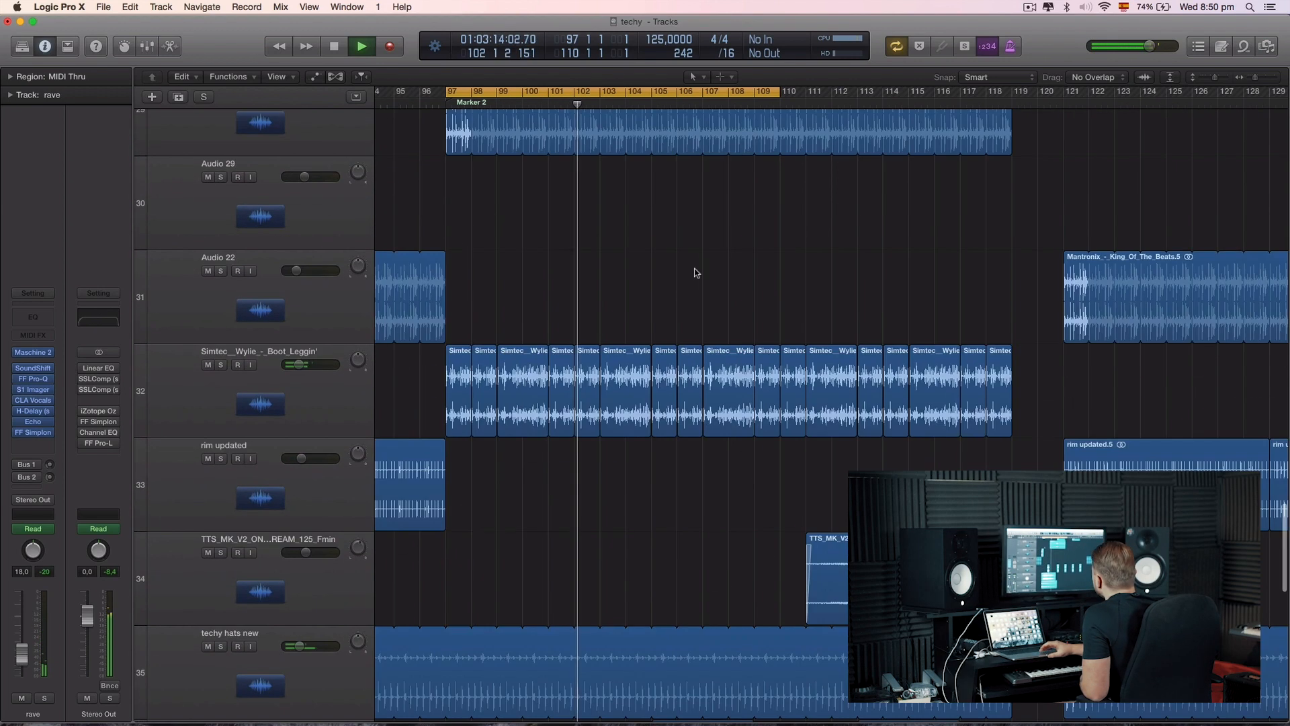
click(692, 93)
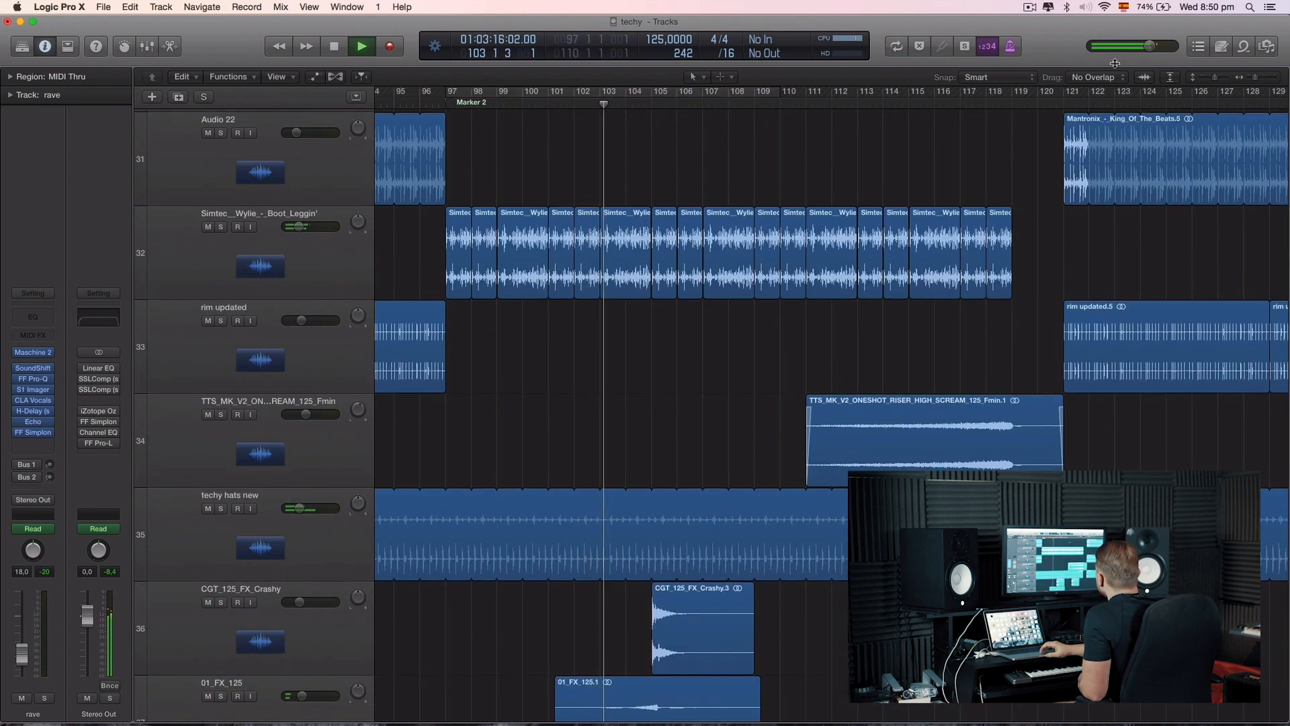
- Review all tracks during playback, selecting the 003_UT Clap_Snare, ClosedHH 606X 1 and 003_b UT-Top tracks in turn
drag(1214, 79, 1200, 78)
scroll(672, 302, right, 5)
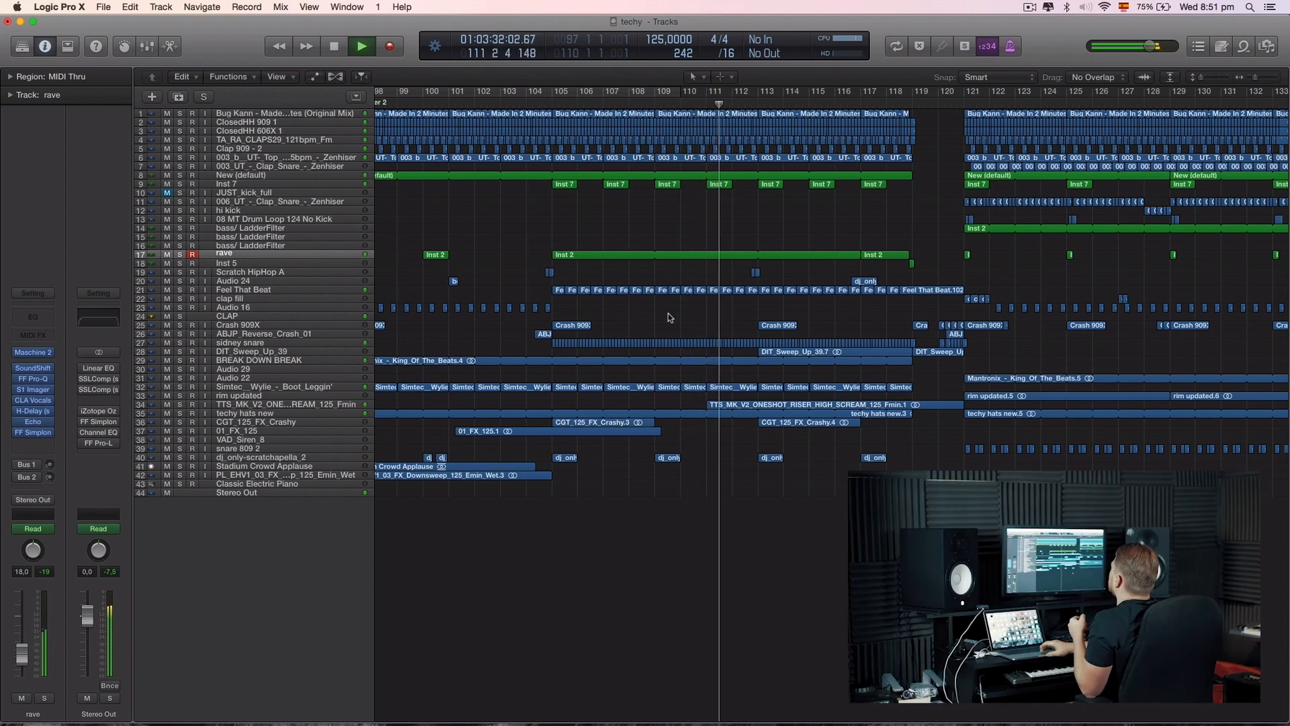
click(277, 167)
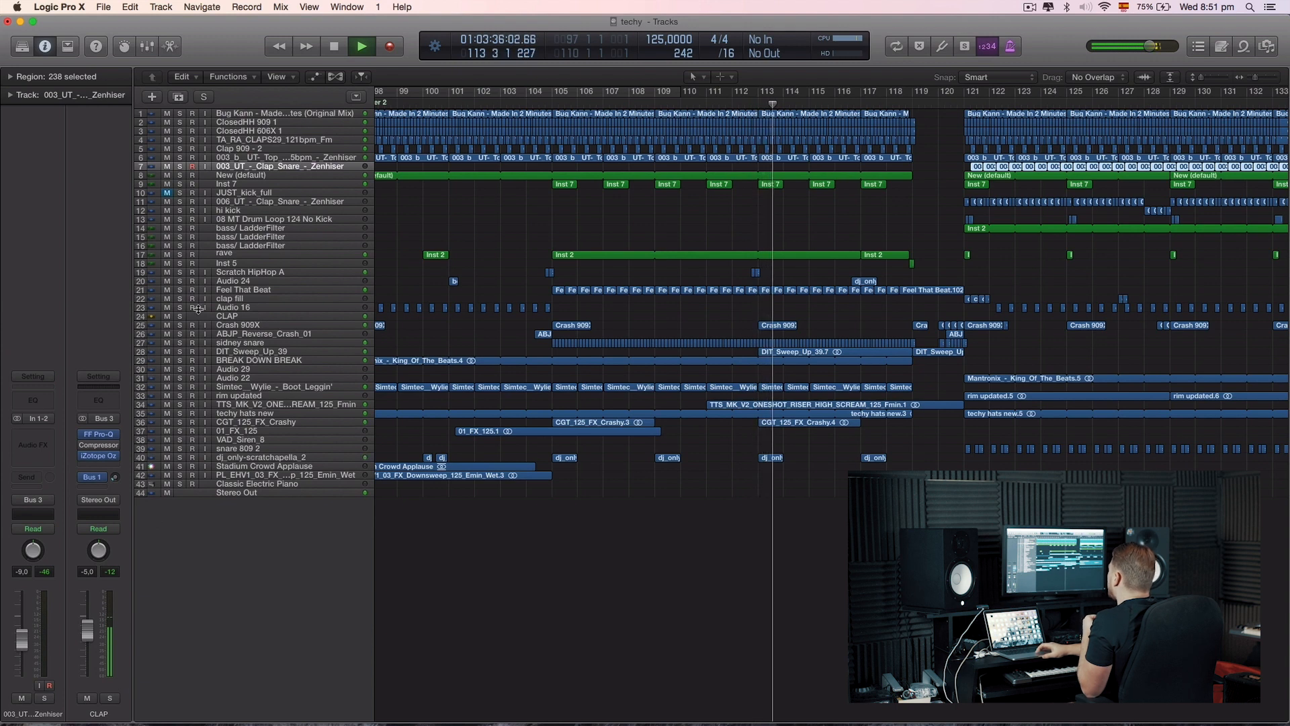
click(250, 131)
click(269, 157)
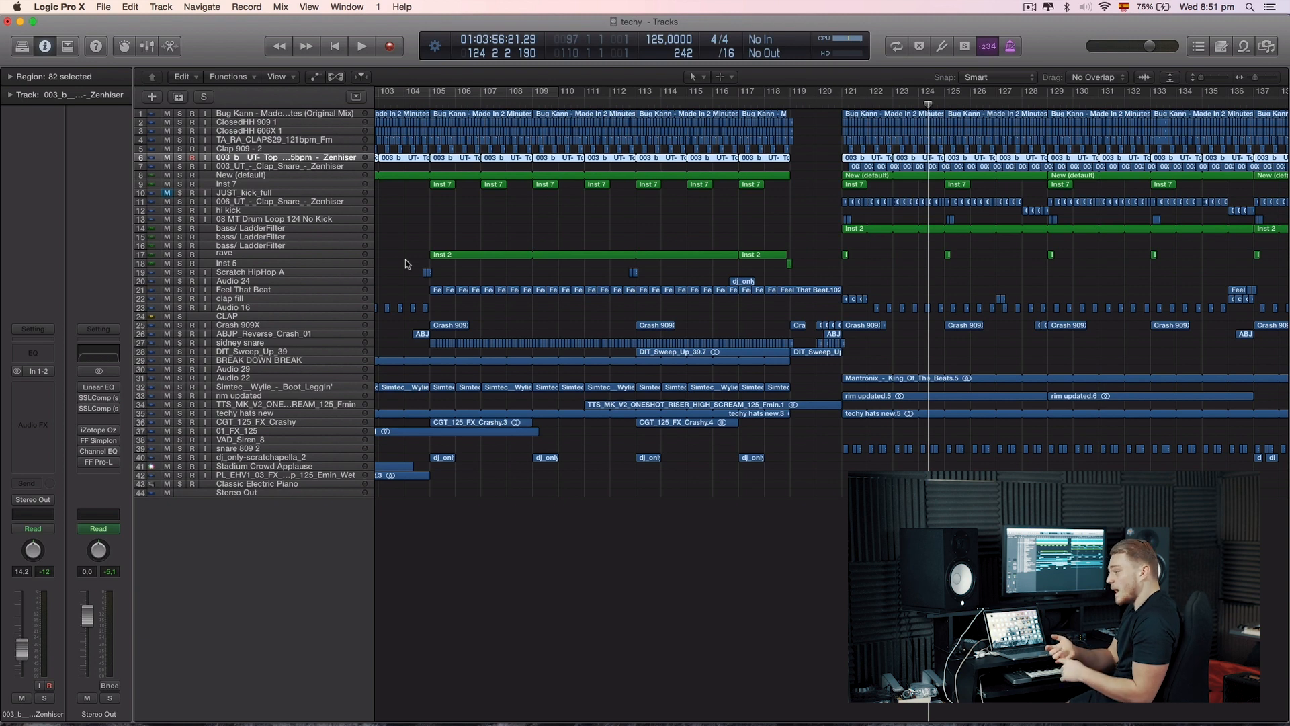
- Set the cycle range to bars 121–196 and play the second drop from bar 121
drag(851, 99, 1127, 97)
key(space)
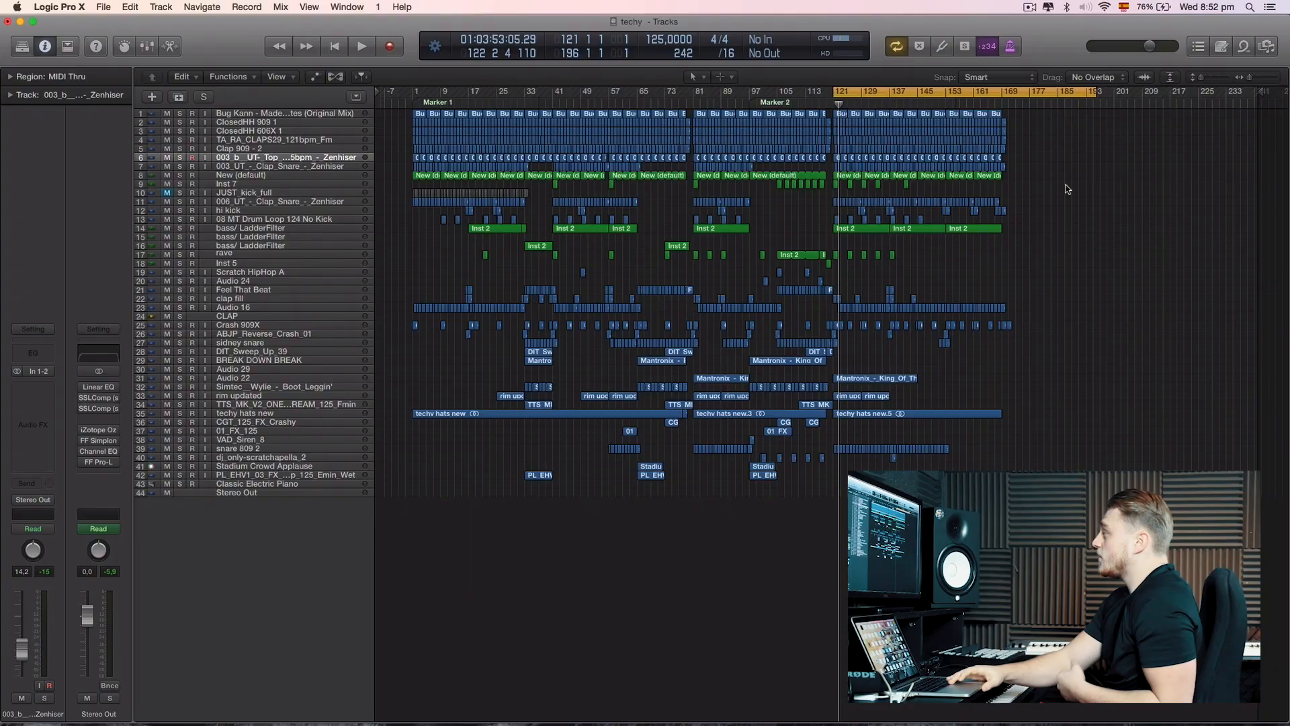
key(space)
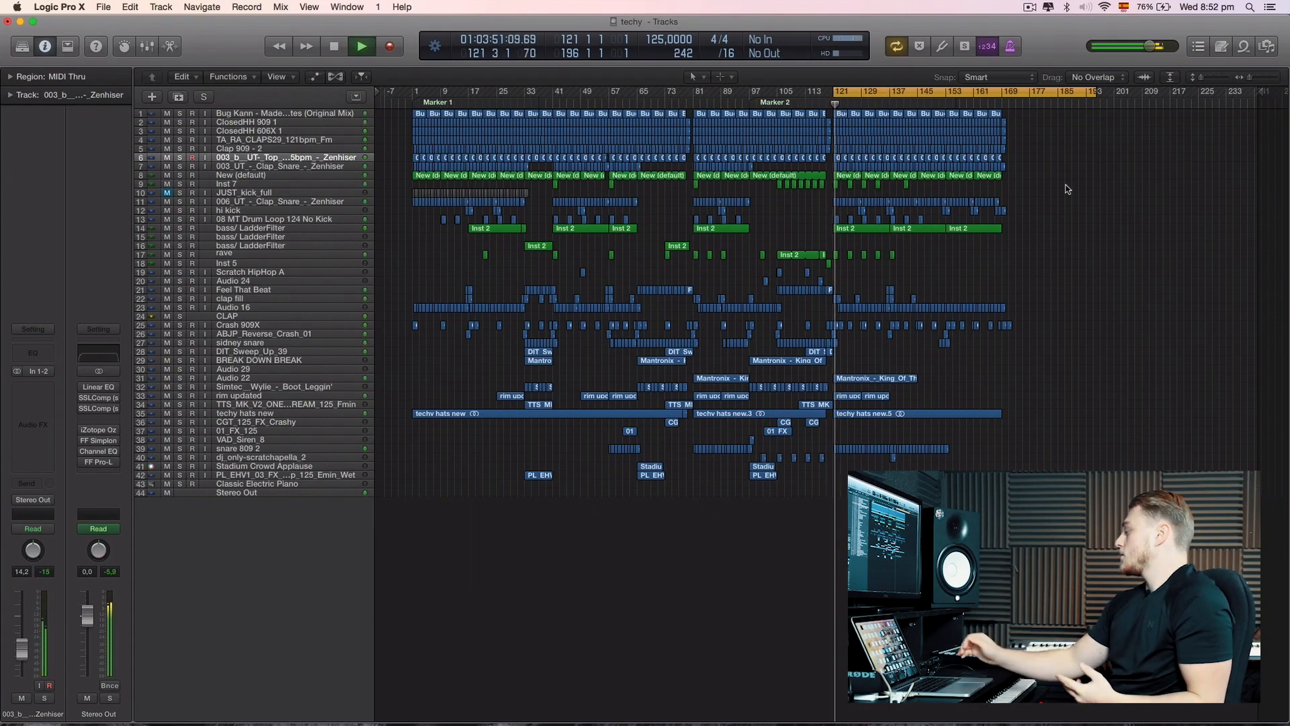